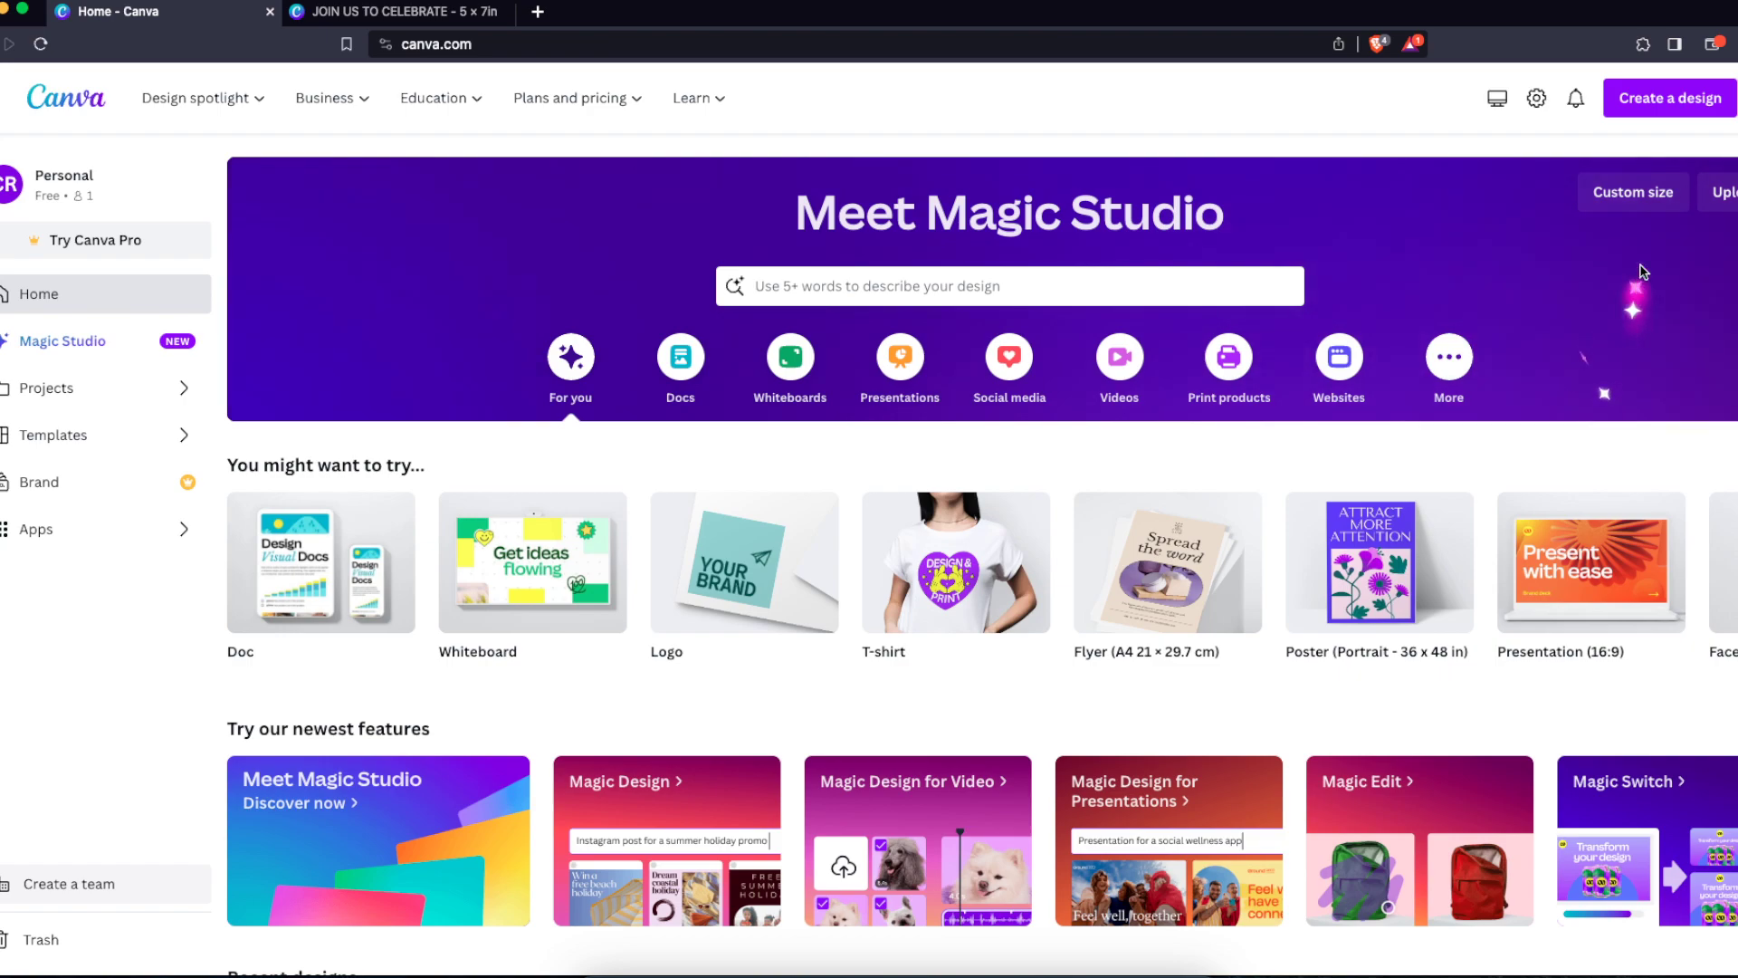
# Enter a custom design size of 5 by 7 inches for a new design
pyautogui.click(1669, 97)
pyautogui.click(1431, 700)
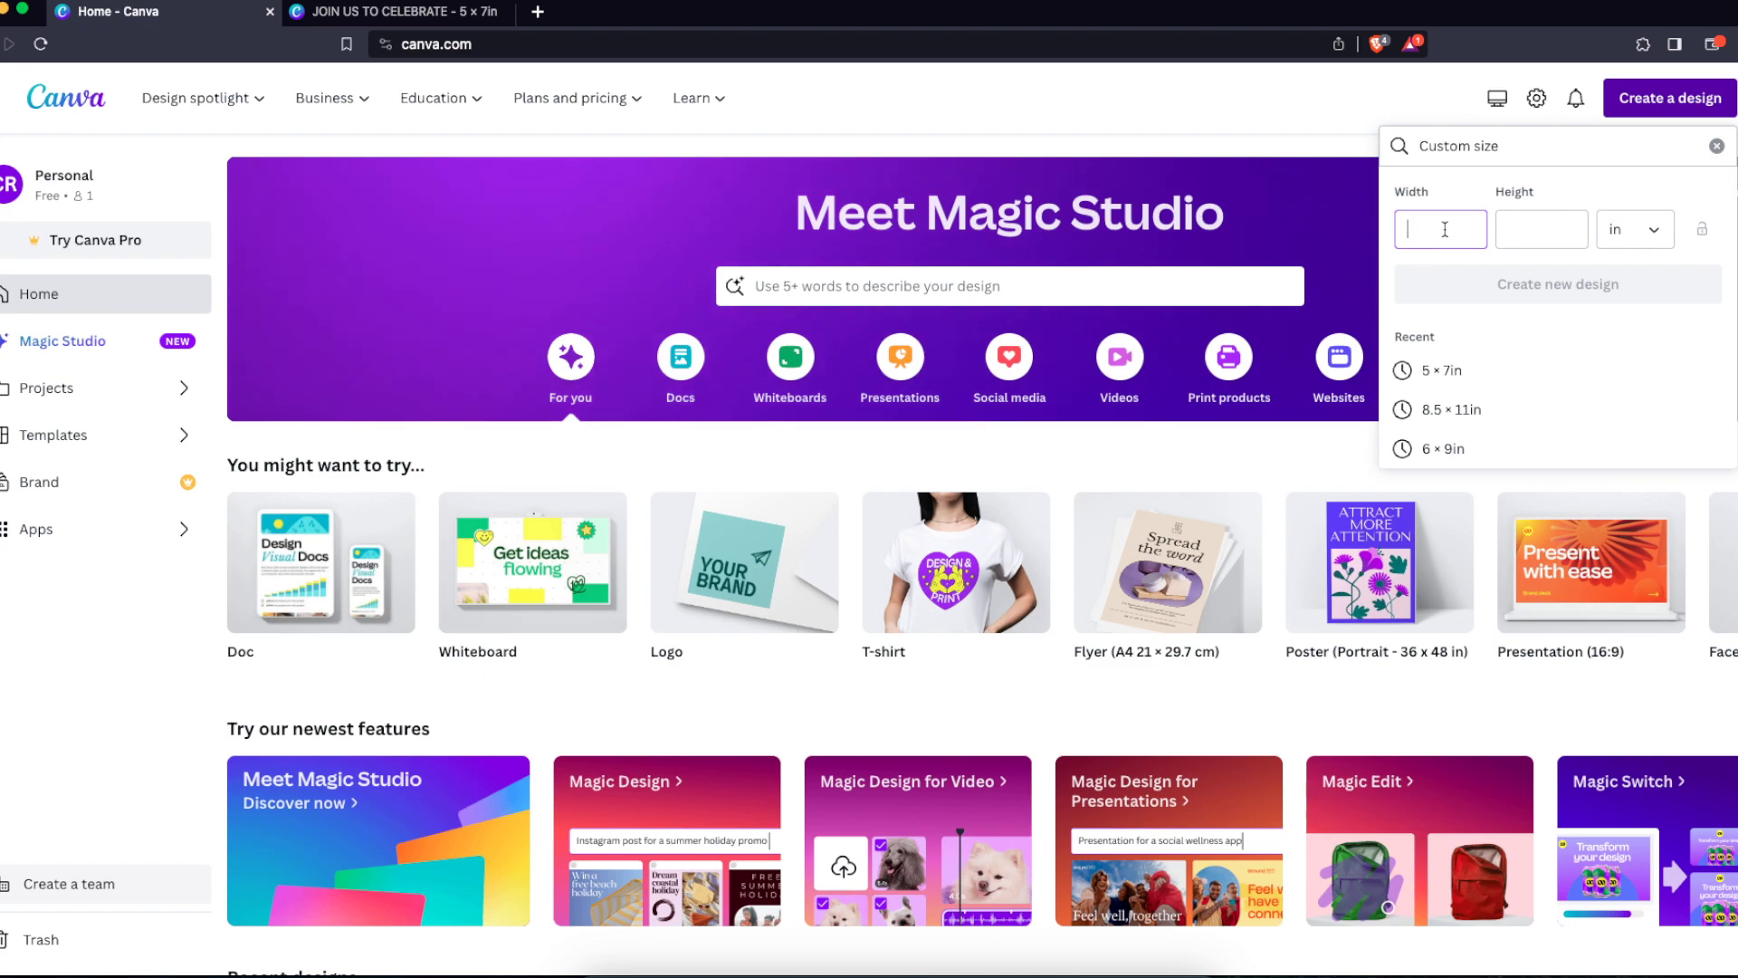
pyautogui.write('5')
pyautogui.click(1523, 229)
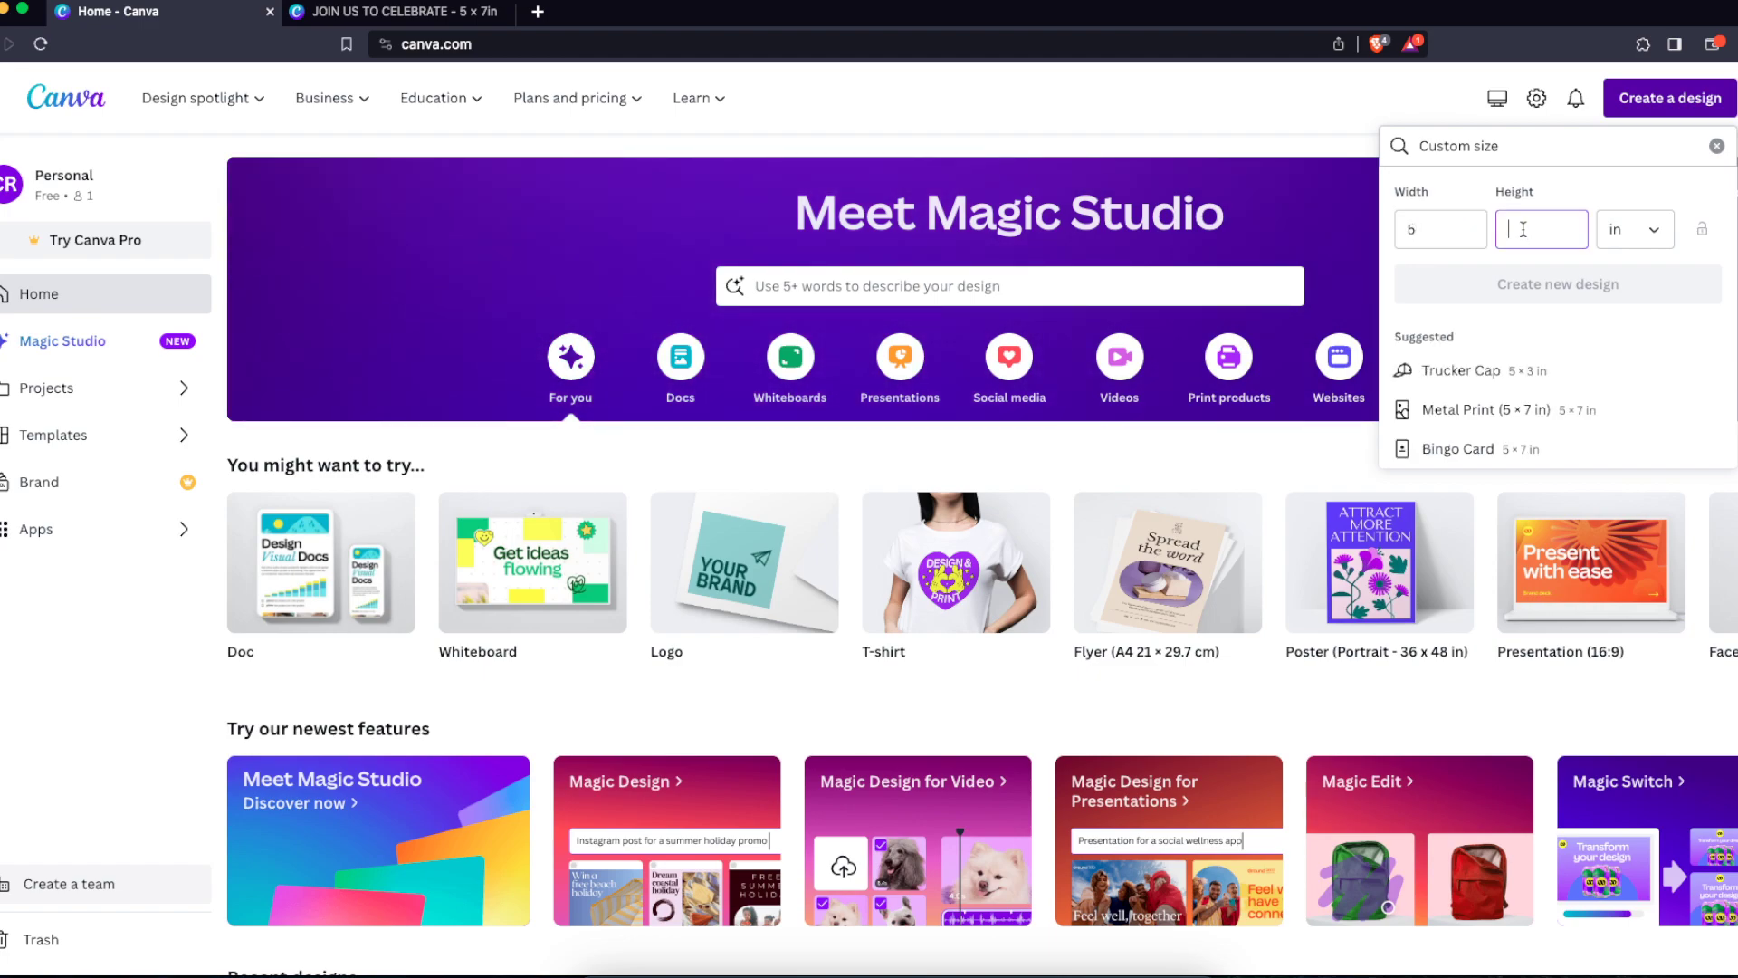
pyautogui.write('7')
pyautogui.click(1603, 197)
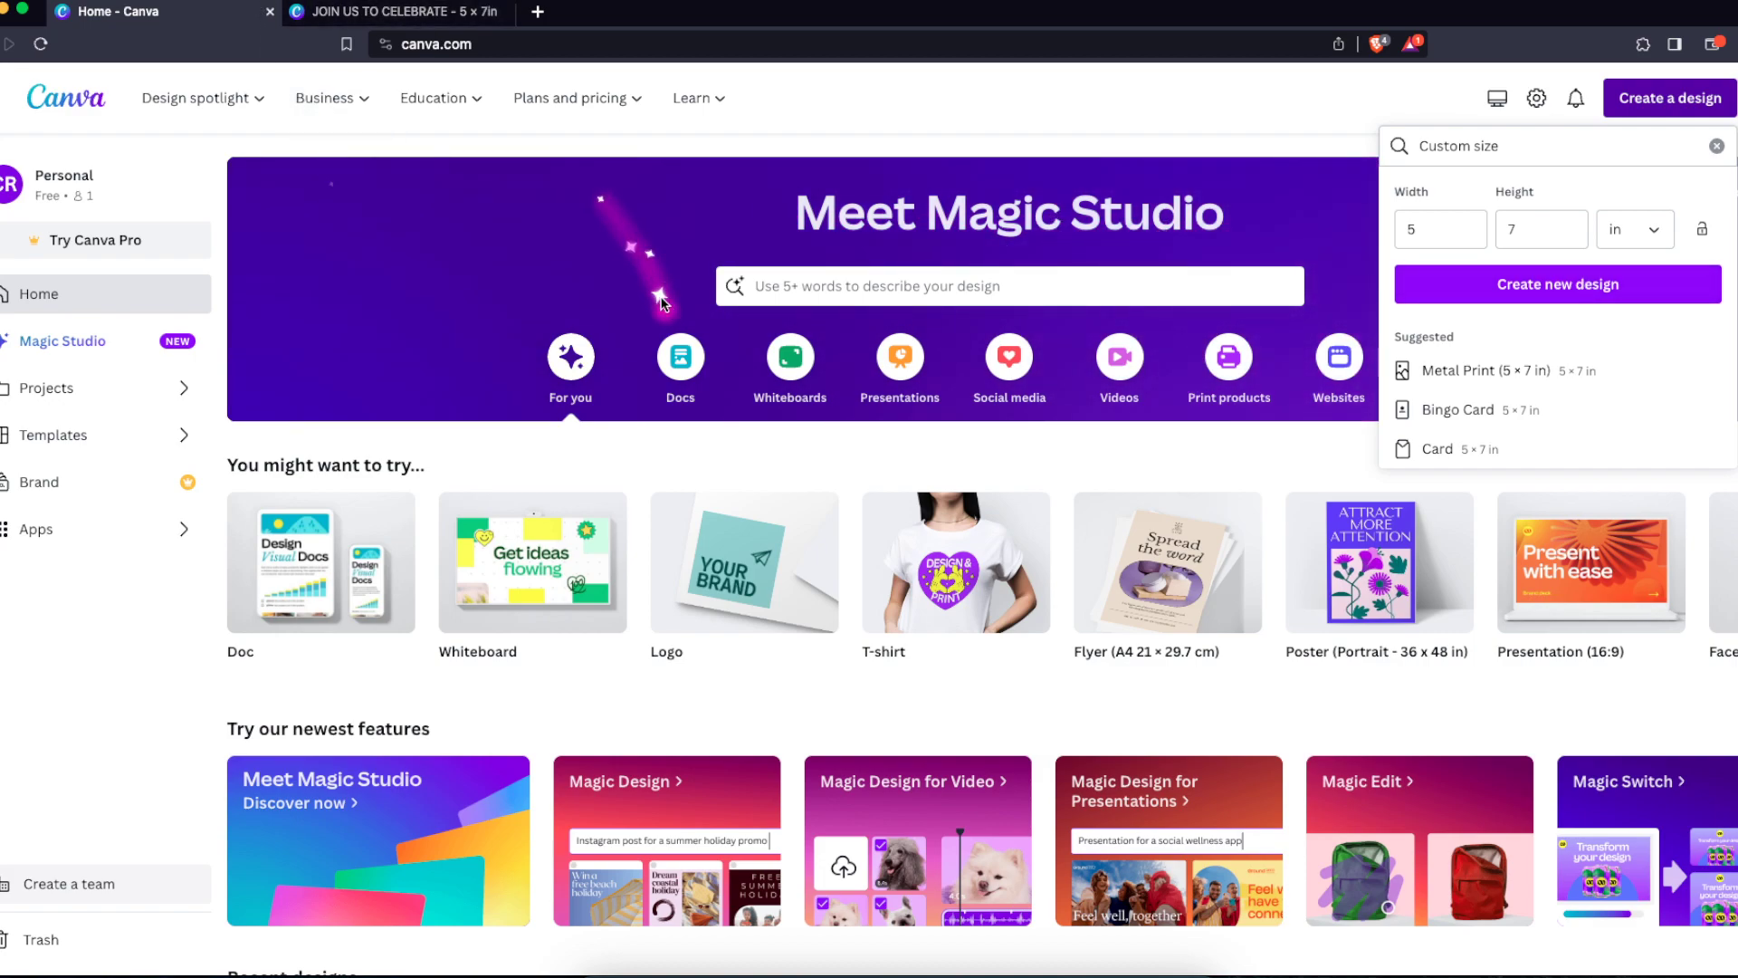
# Switch to the tab with the existing 5 × 7 in invitation design and scroll to its second page
pyautogui.click(406, 13)
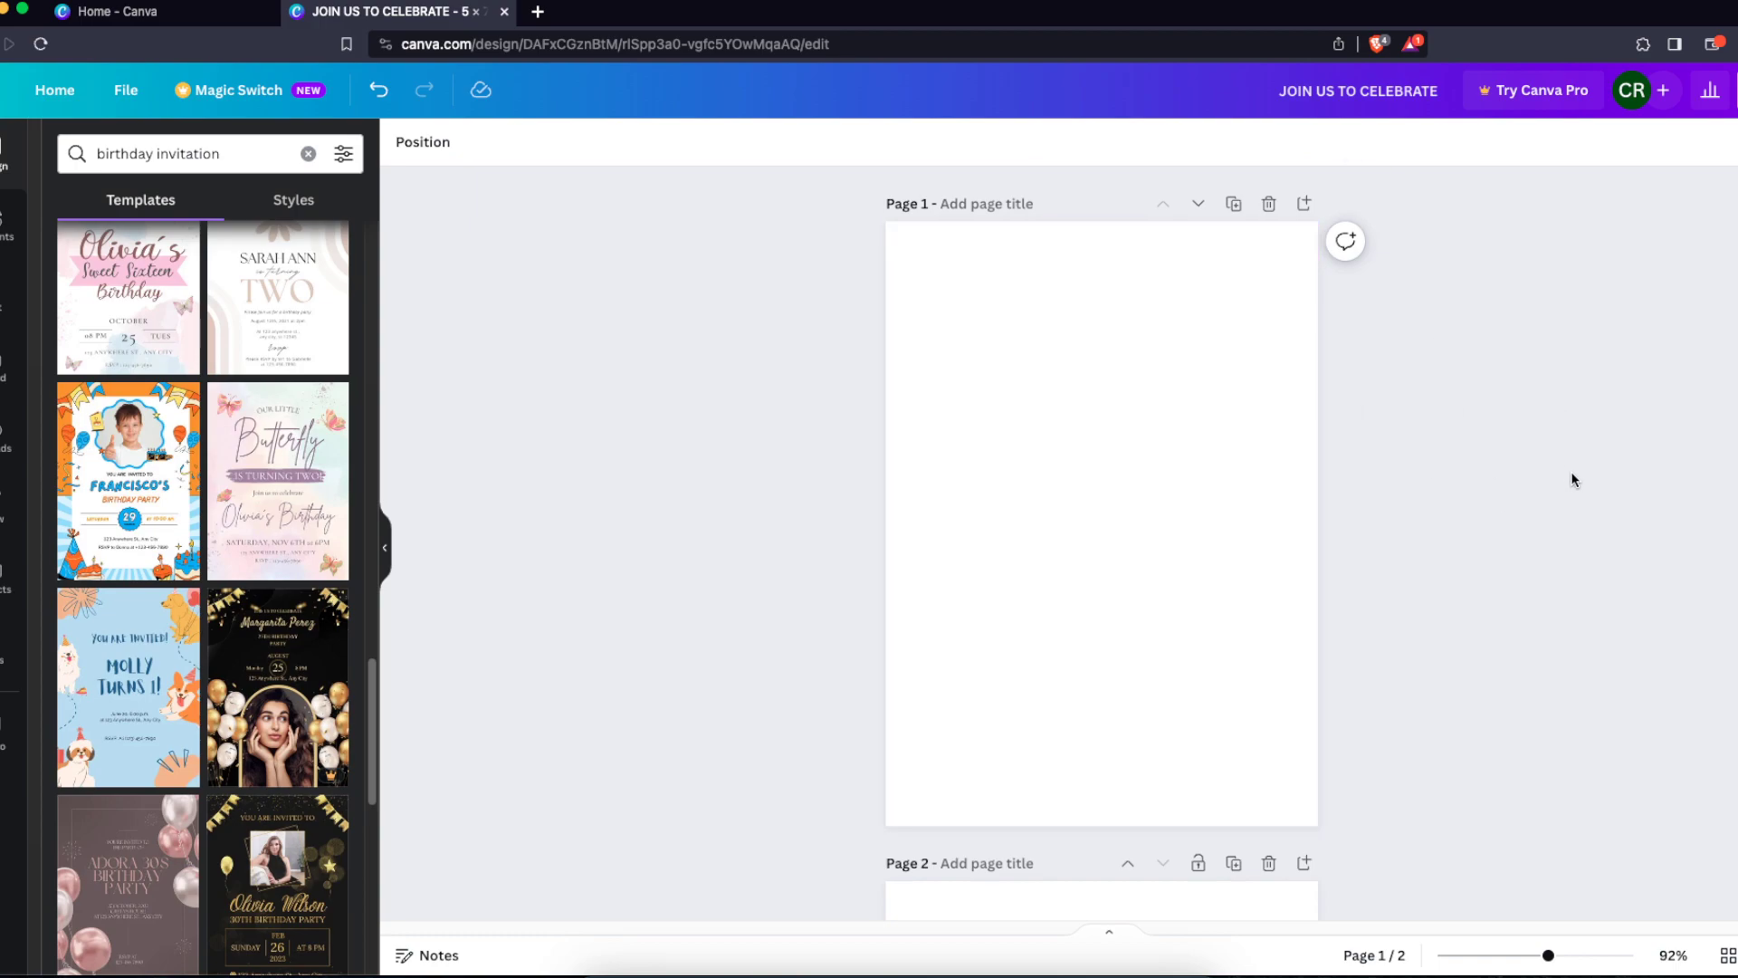
pyautogui.scroll(-6, 1539, 489)
pyautogui.scroll(-2, 1398, 662)
pyautogui.moveTo(684, 328); pyautogui.dragTo(1401, 768)
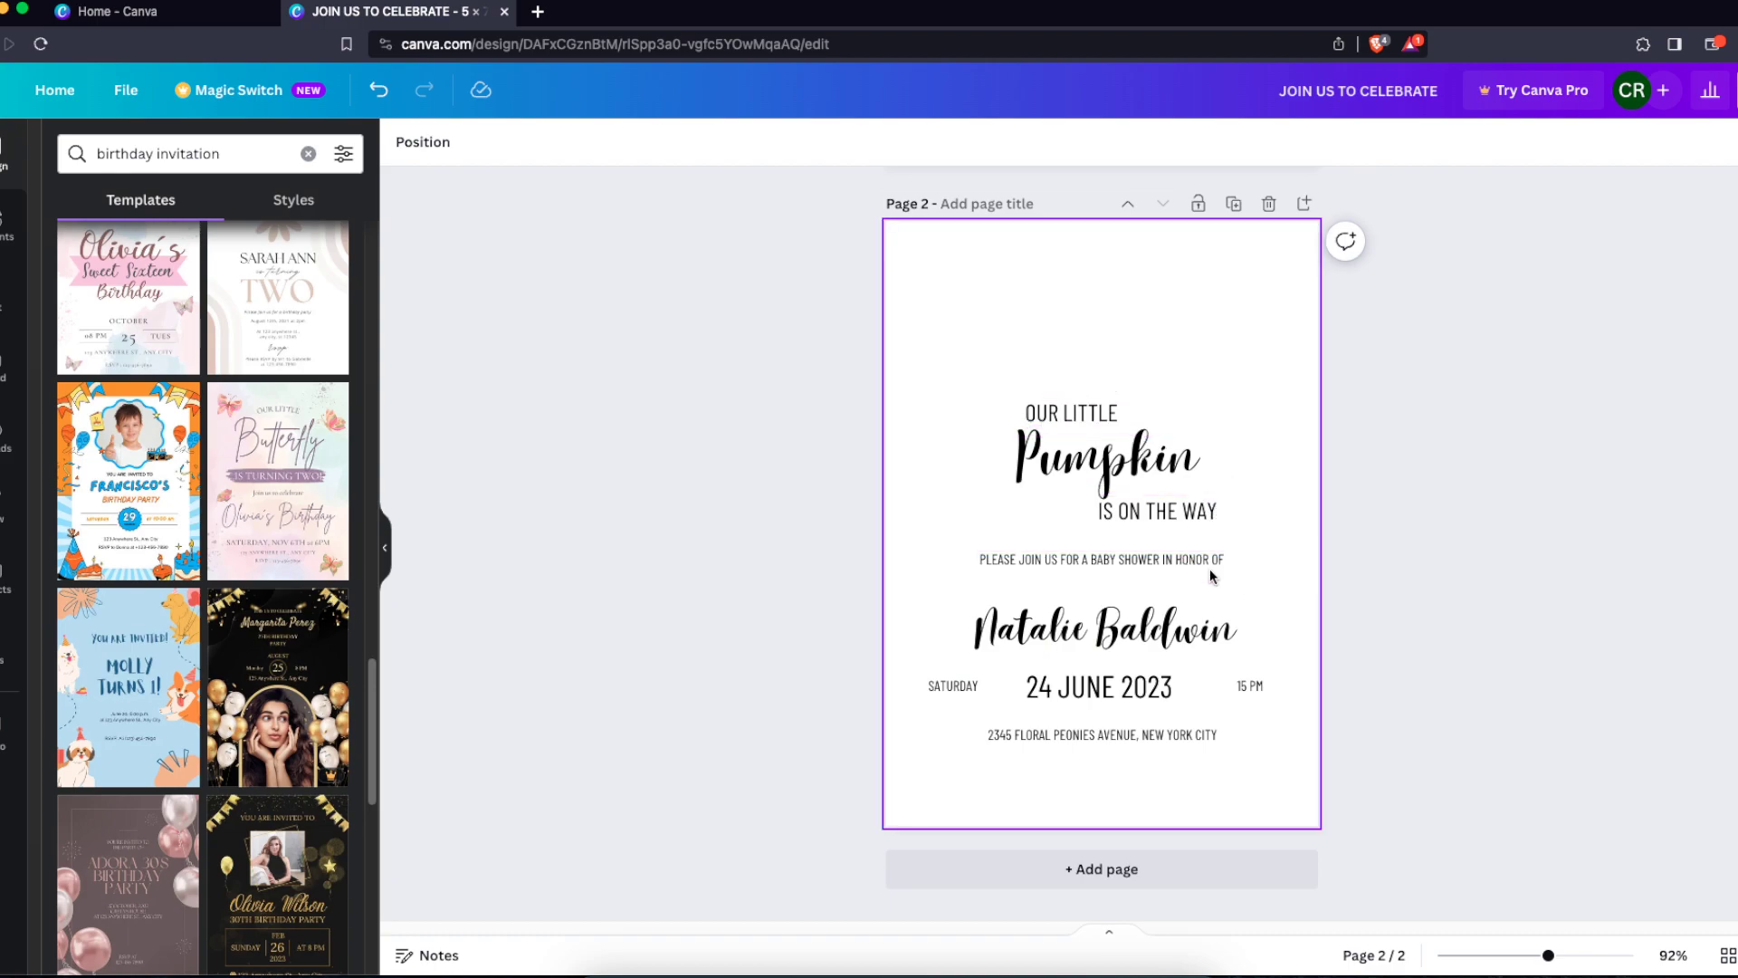
# Select the invitation's date line and address text to examine them
pyautogui.moveTo(1236, 650); pyautogui.dragTo(1240, 639)
pyautogui.click(1149, 663)
pyautogui.click(910, 685)
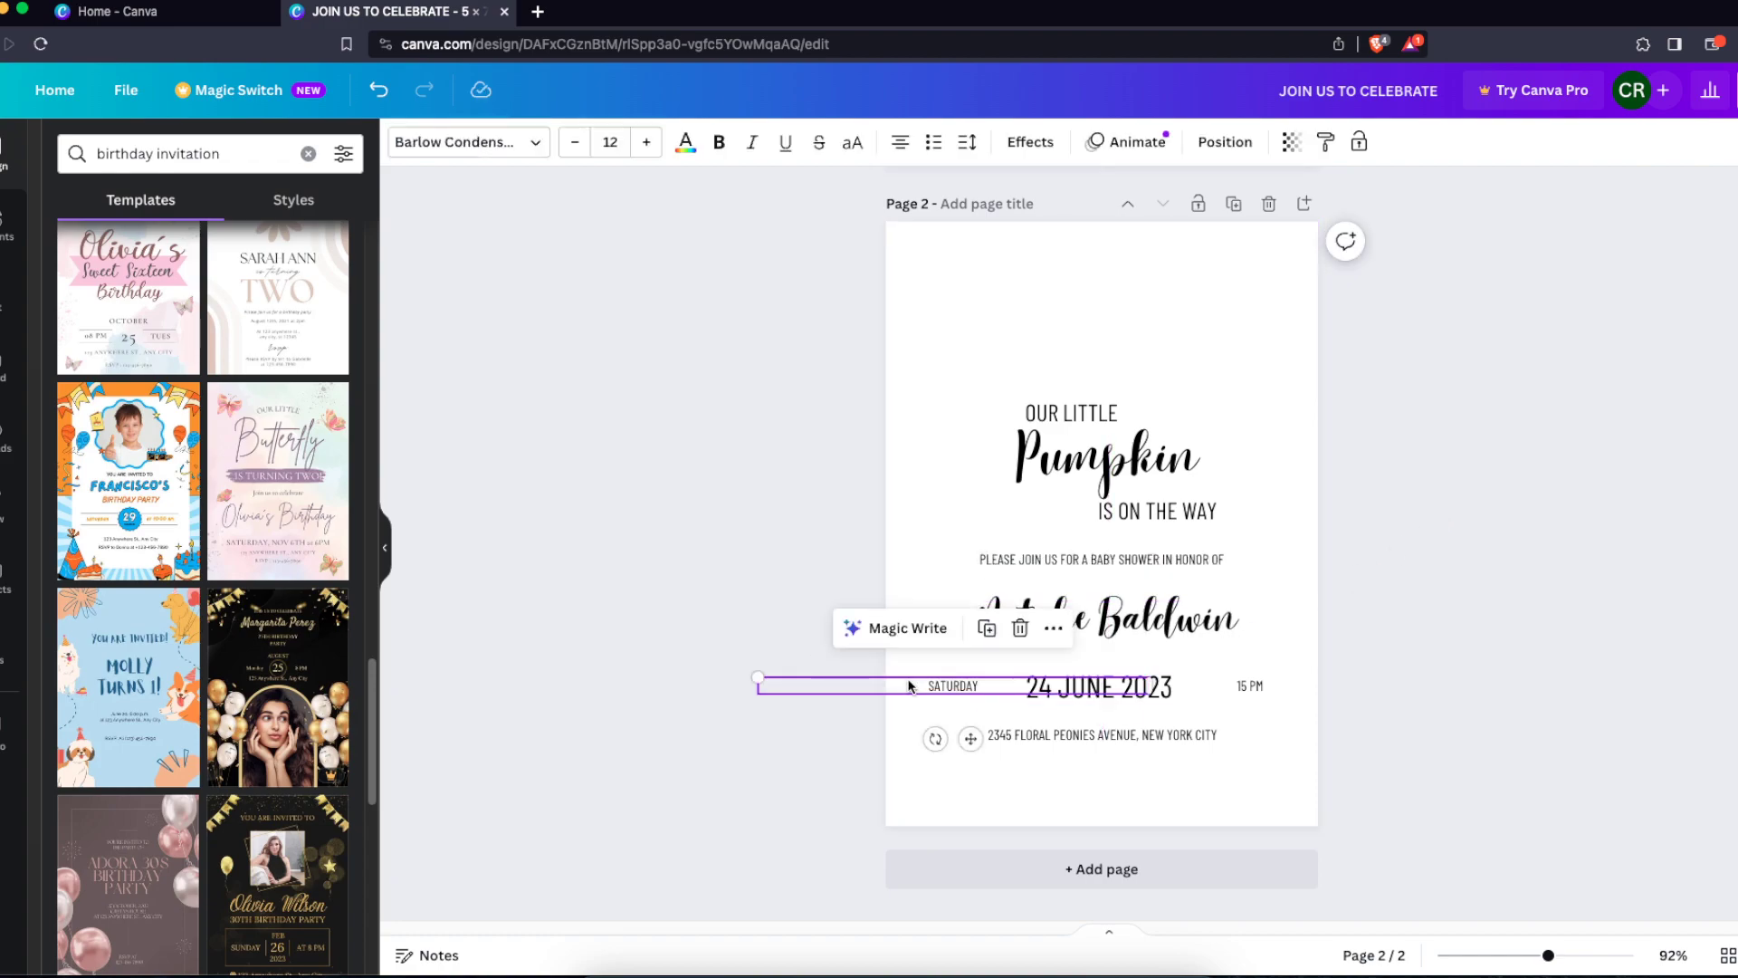
pyautogui.click(1019, 735)
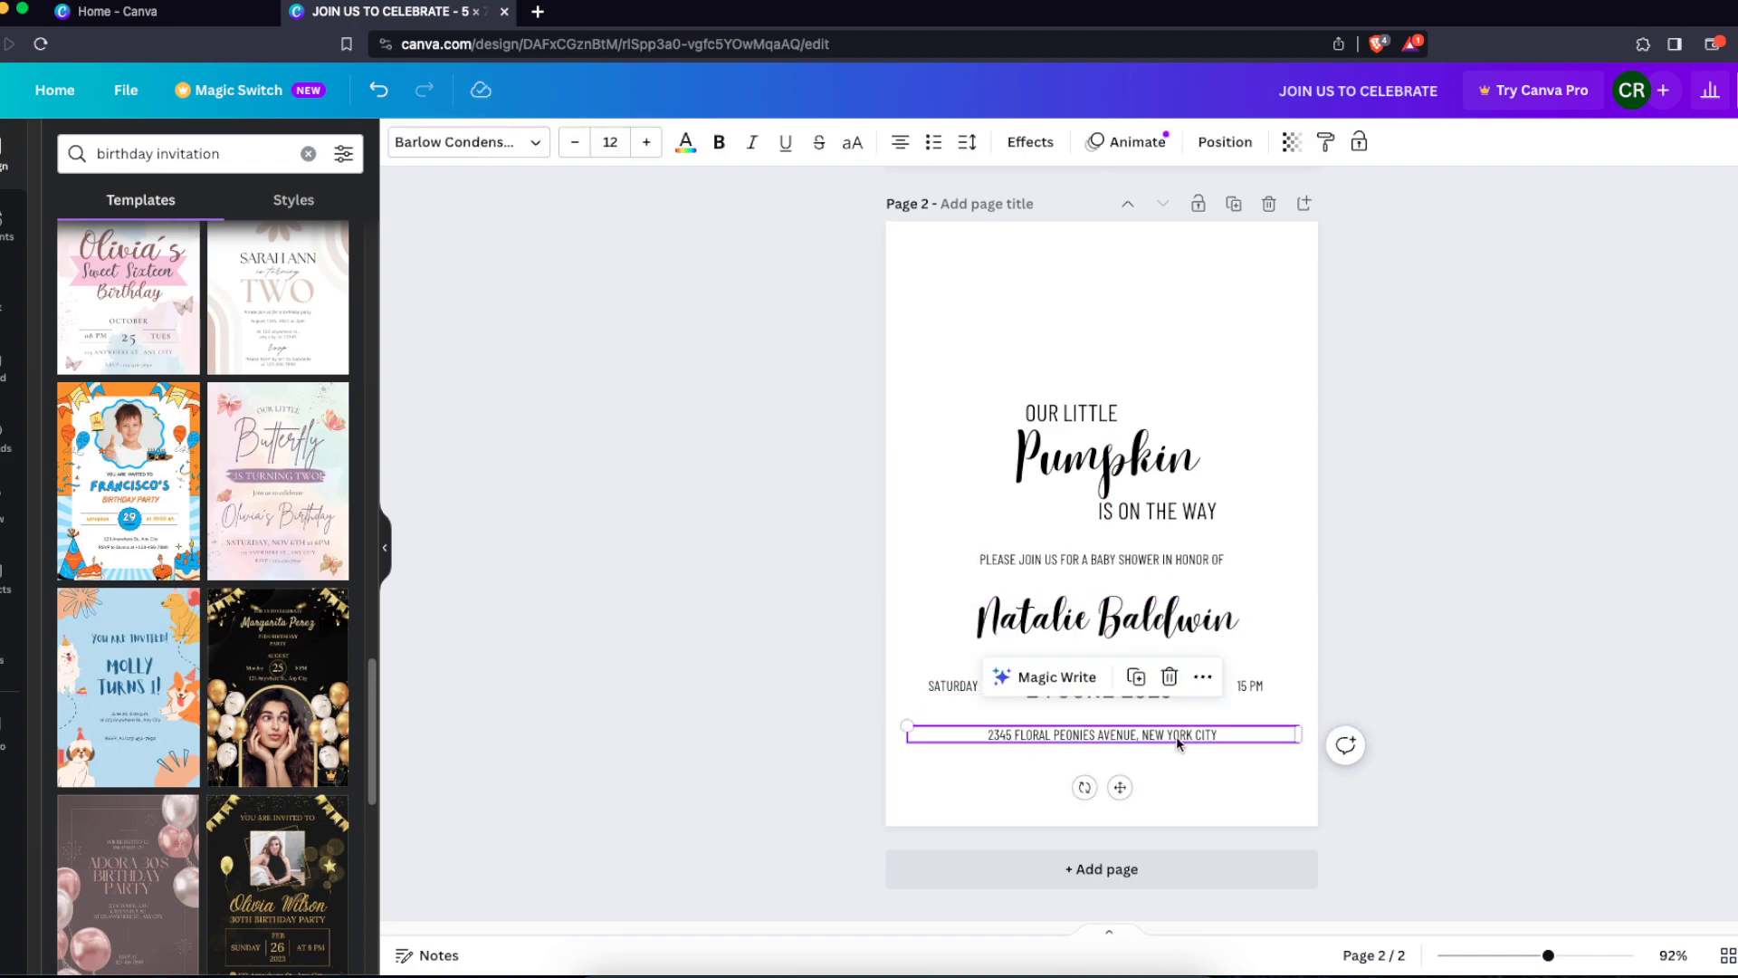
pyautogui.click(1421, 677)
# Delete the blank first page of the design
pyautogui.scroll(1, 1421, 677)
pyautogui.scroll(3, 1421, 677)
pyautogui.scroll(-4, 1437, 659)
pyautogui.scroll(7, 1479, 661)
pyautogui.scroll(-7, 1476, 659)
pyautogui.scroll(6, 1306, 624)
pyautogui.click(1268, 202)
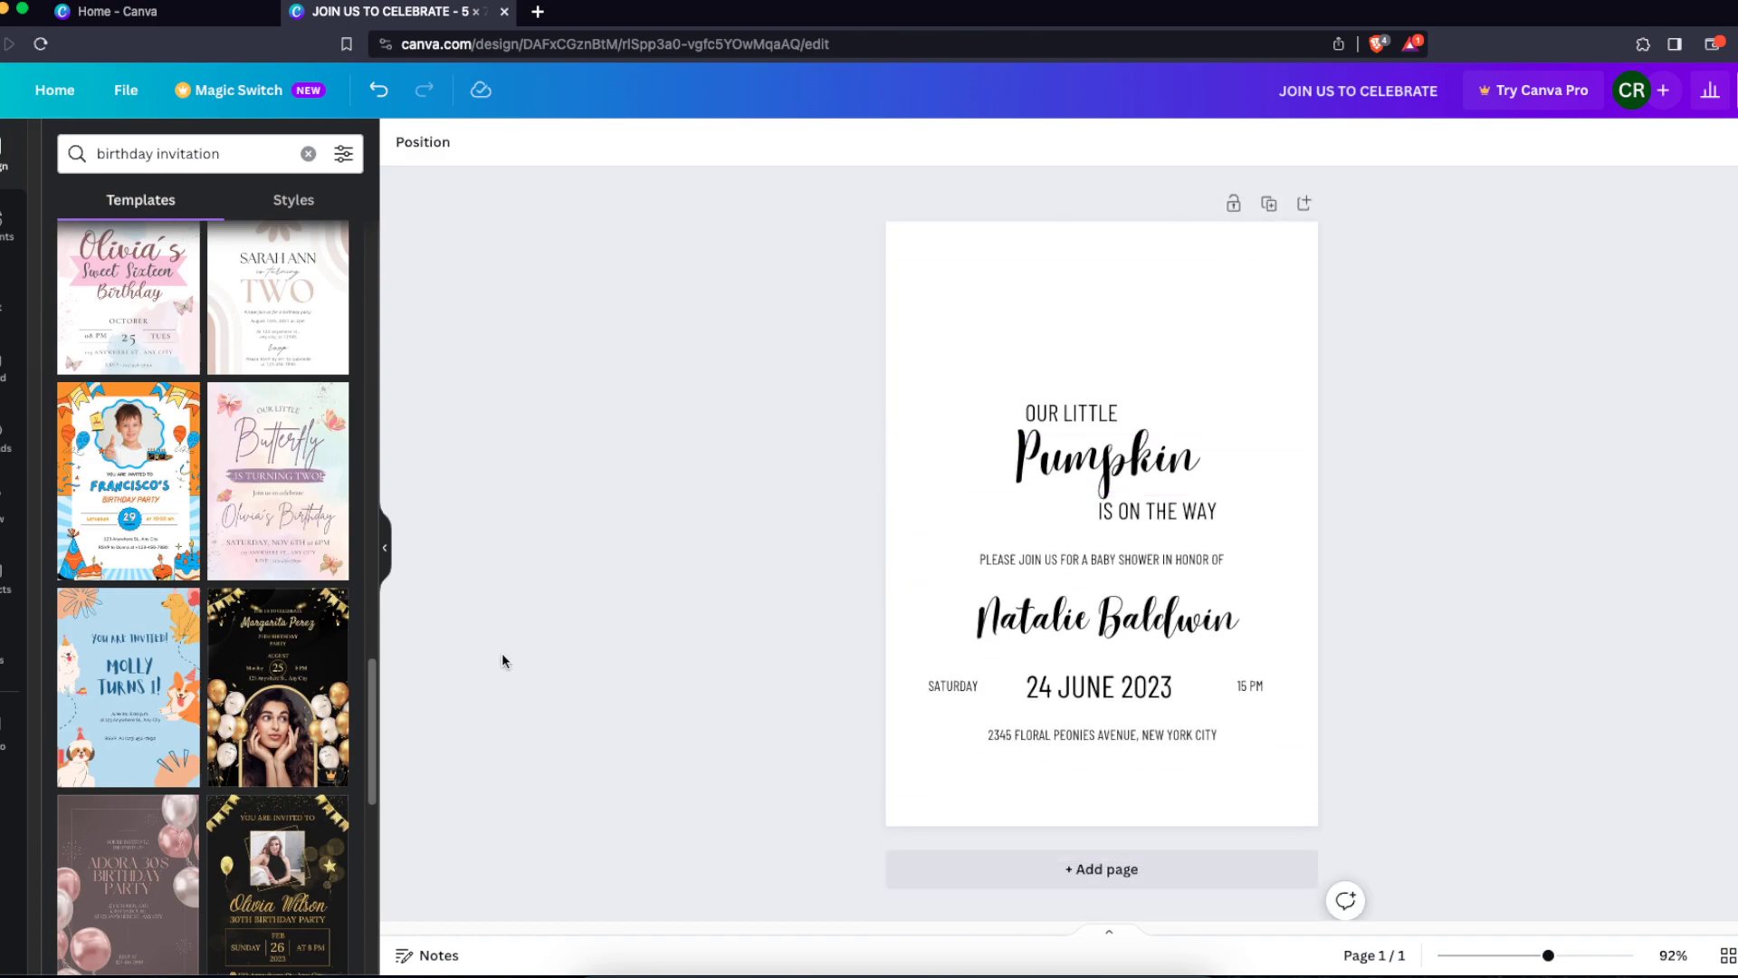
# Search the templates for BABY SHOWER invitation and browse the results
pyautogui.doubleClick(100, 152)
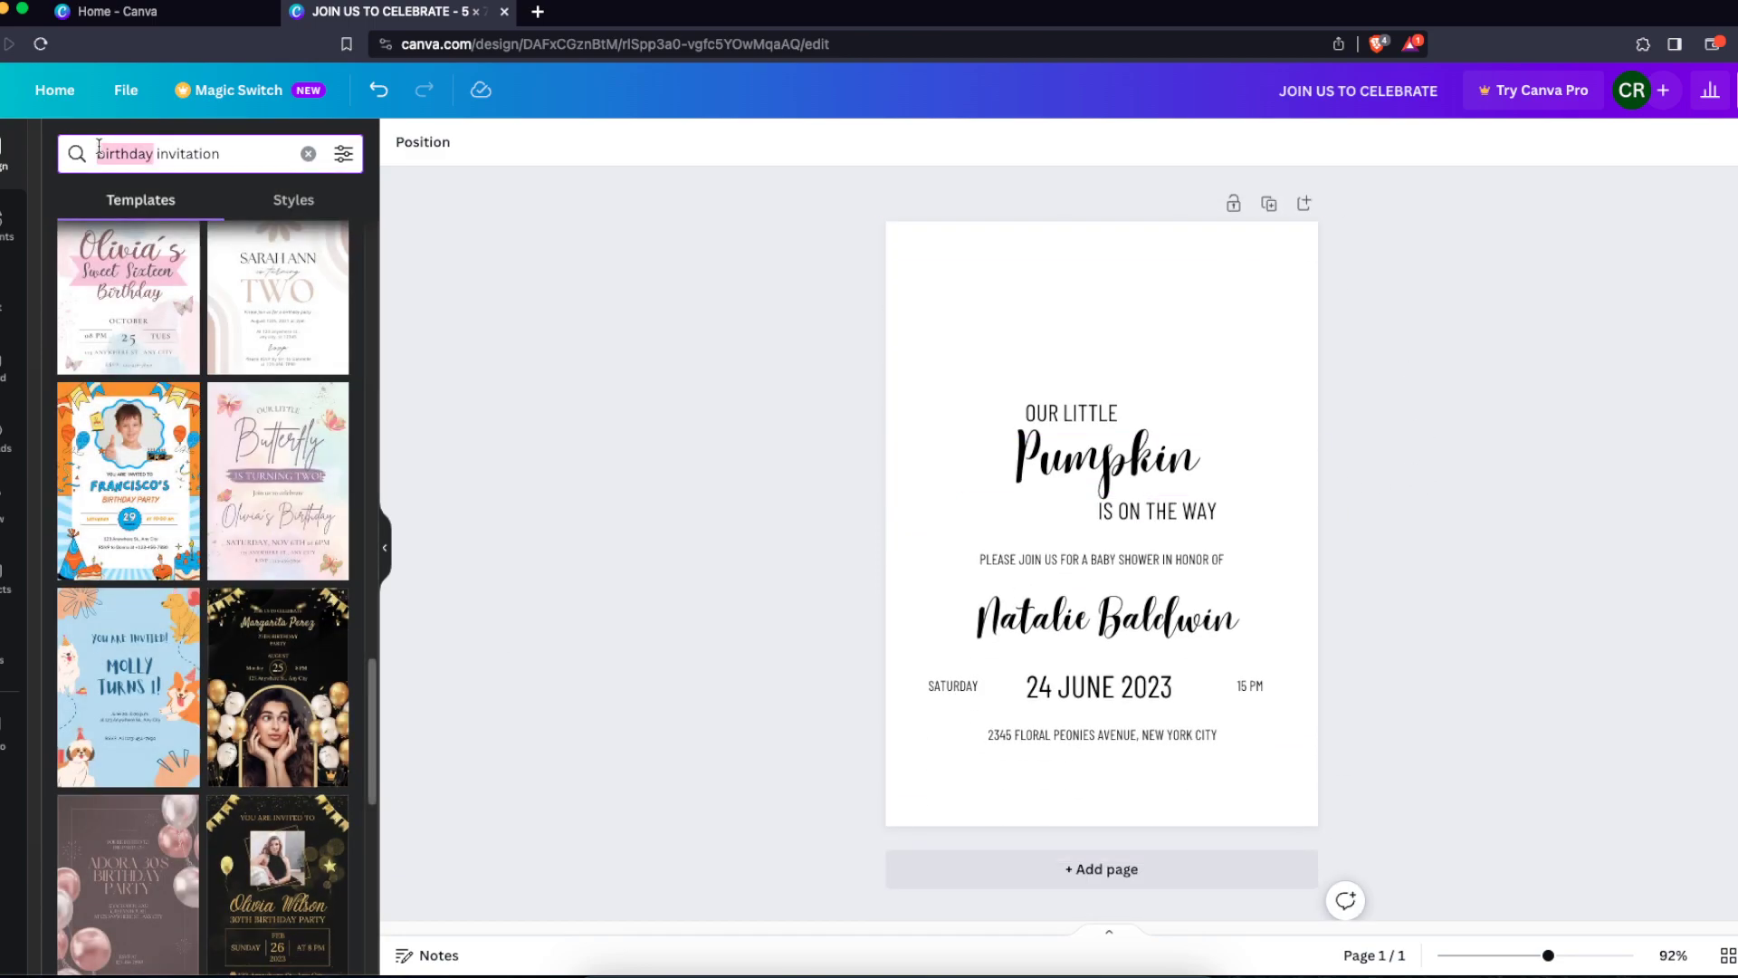
pyautogui.write('BABY SHOWER')
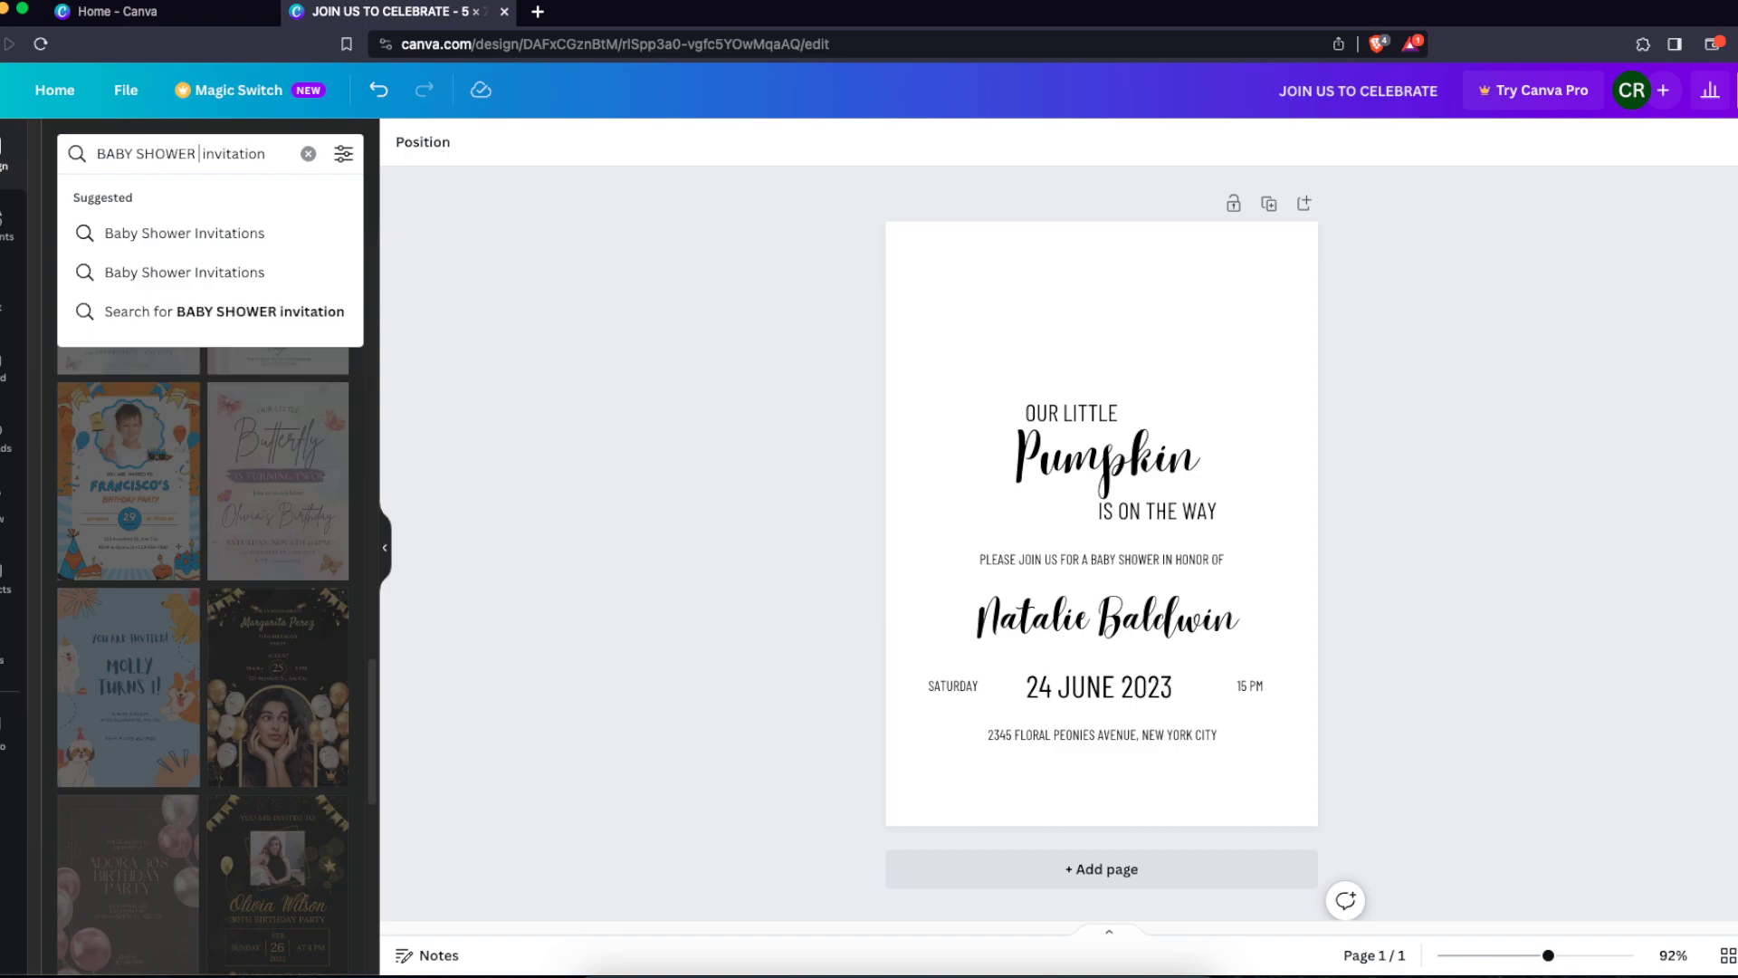
pyautogui.press('Return')
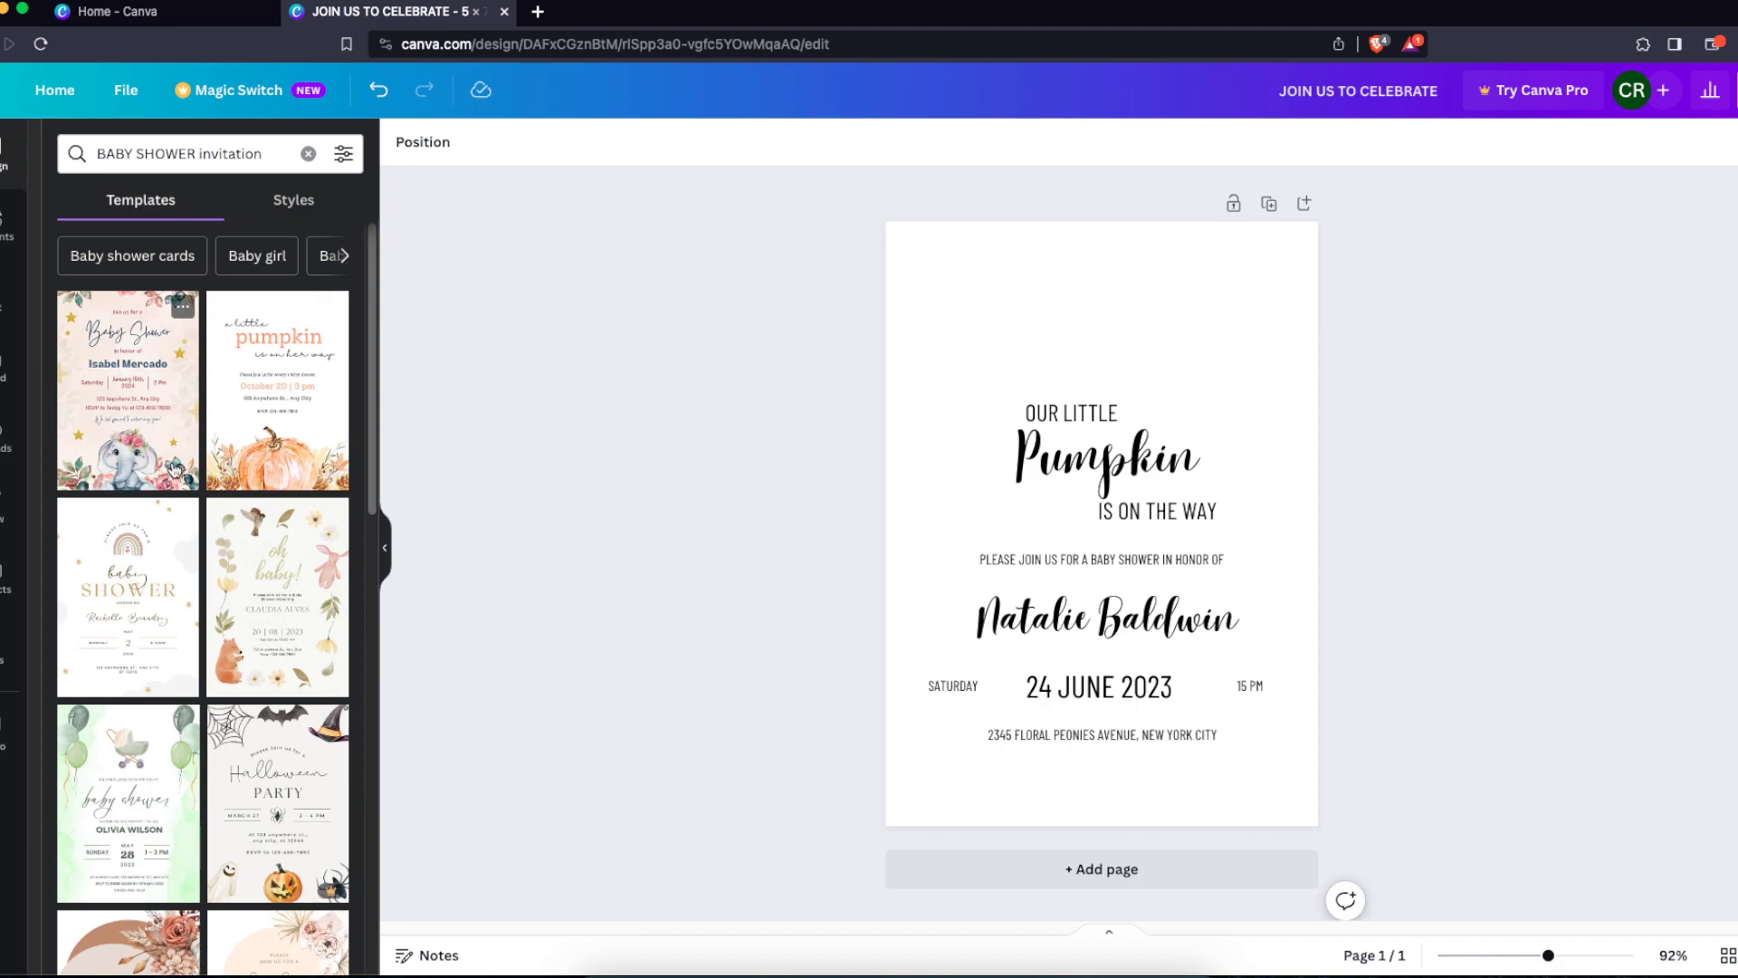
pyautogui.scroll(-3, 175, 469)
pyautogui.scroll(-5, 175, 469)
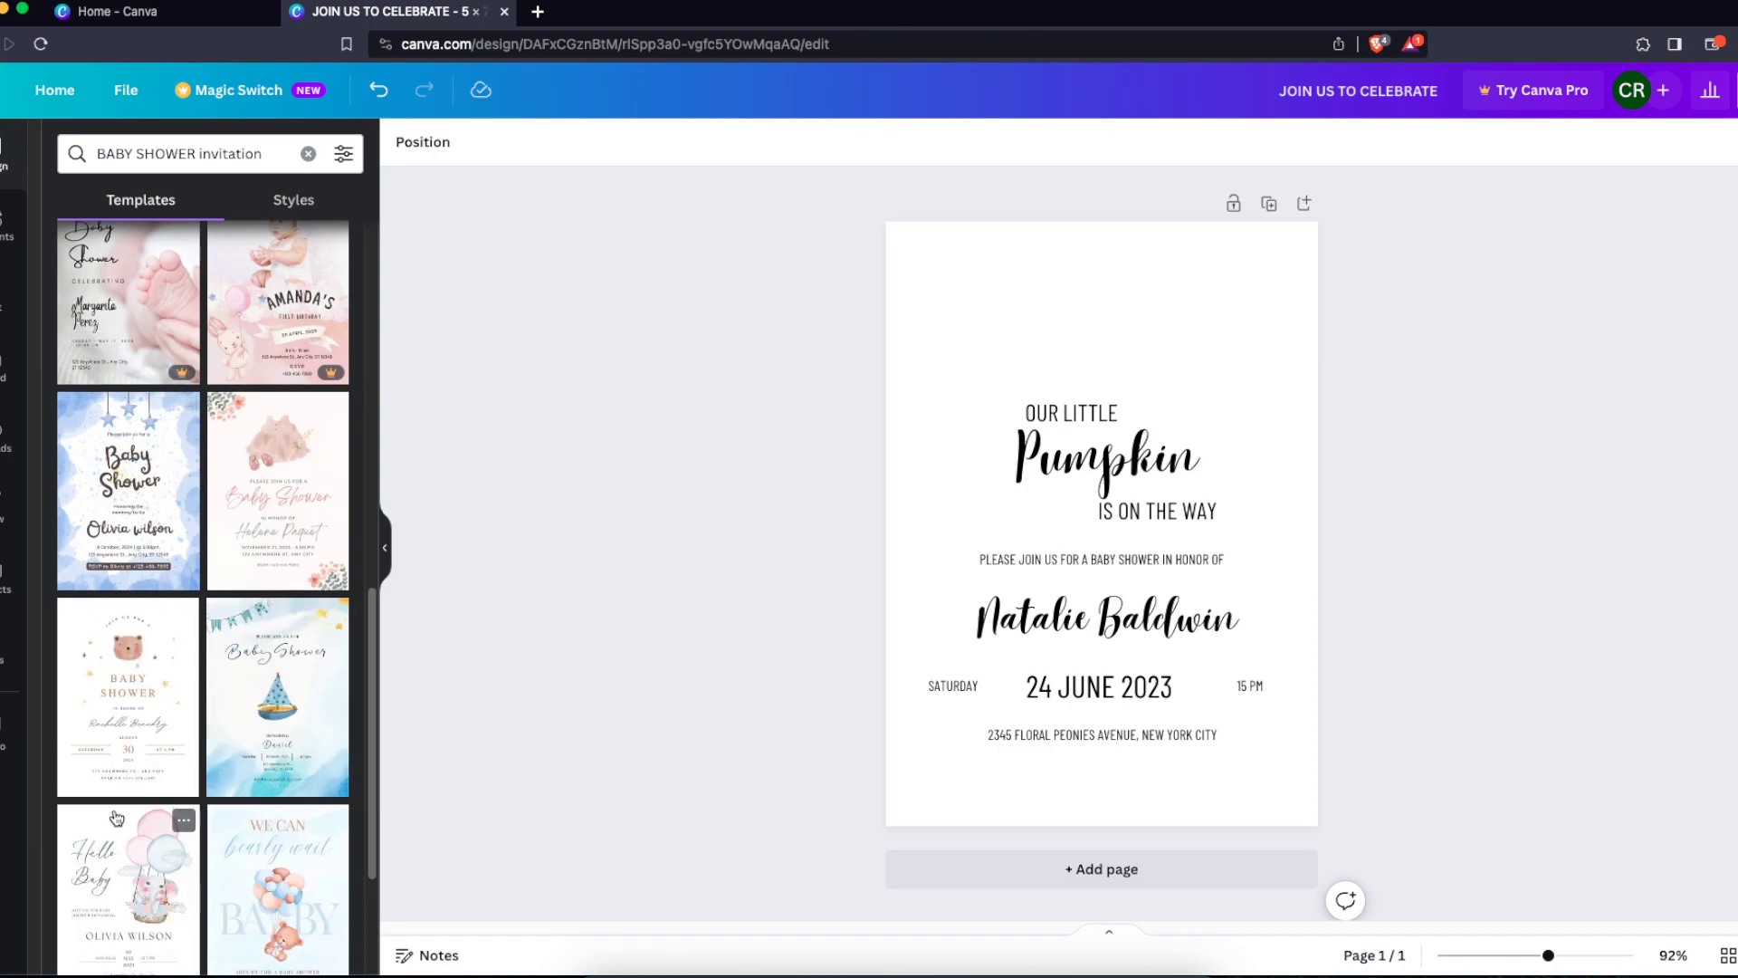
pyautogui.scroll(-4, 304, 643)
pyautogui.scroll(5, 304, 642)
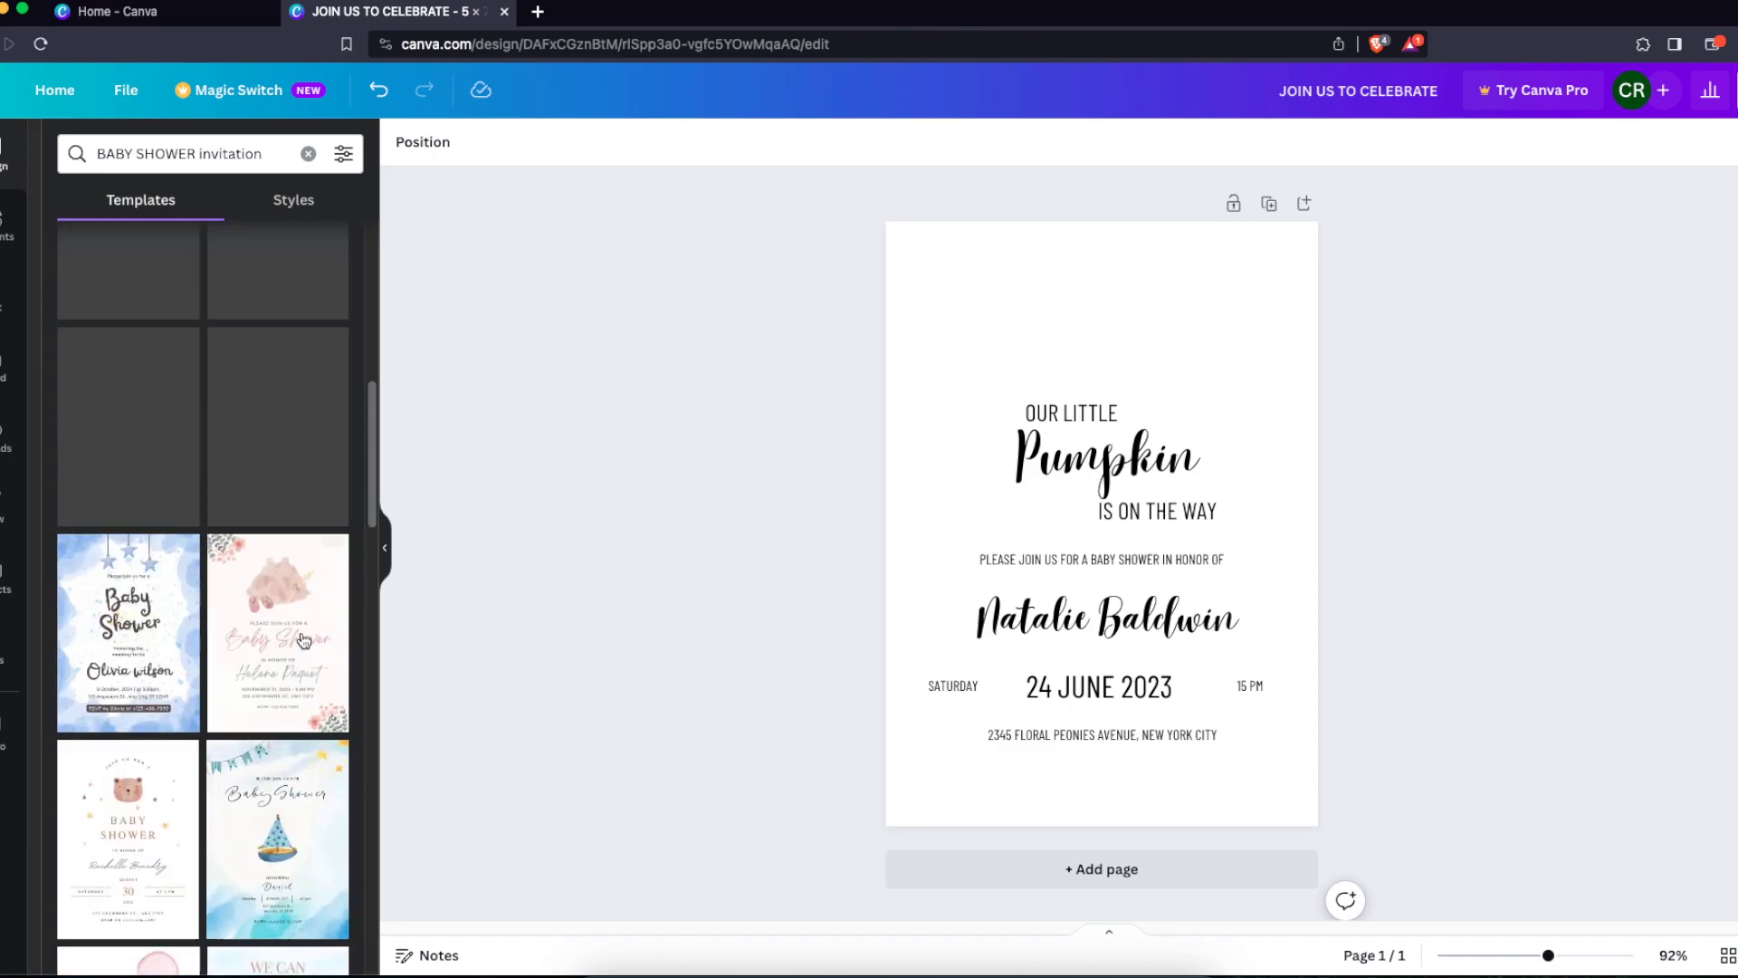
pyautogui.scroll(2, 304, 639)
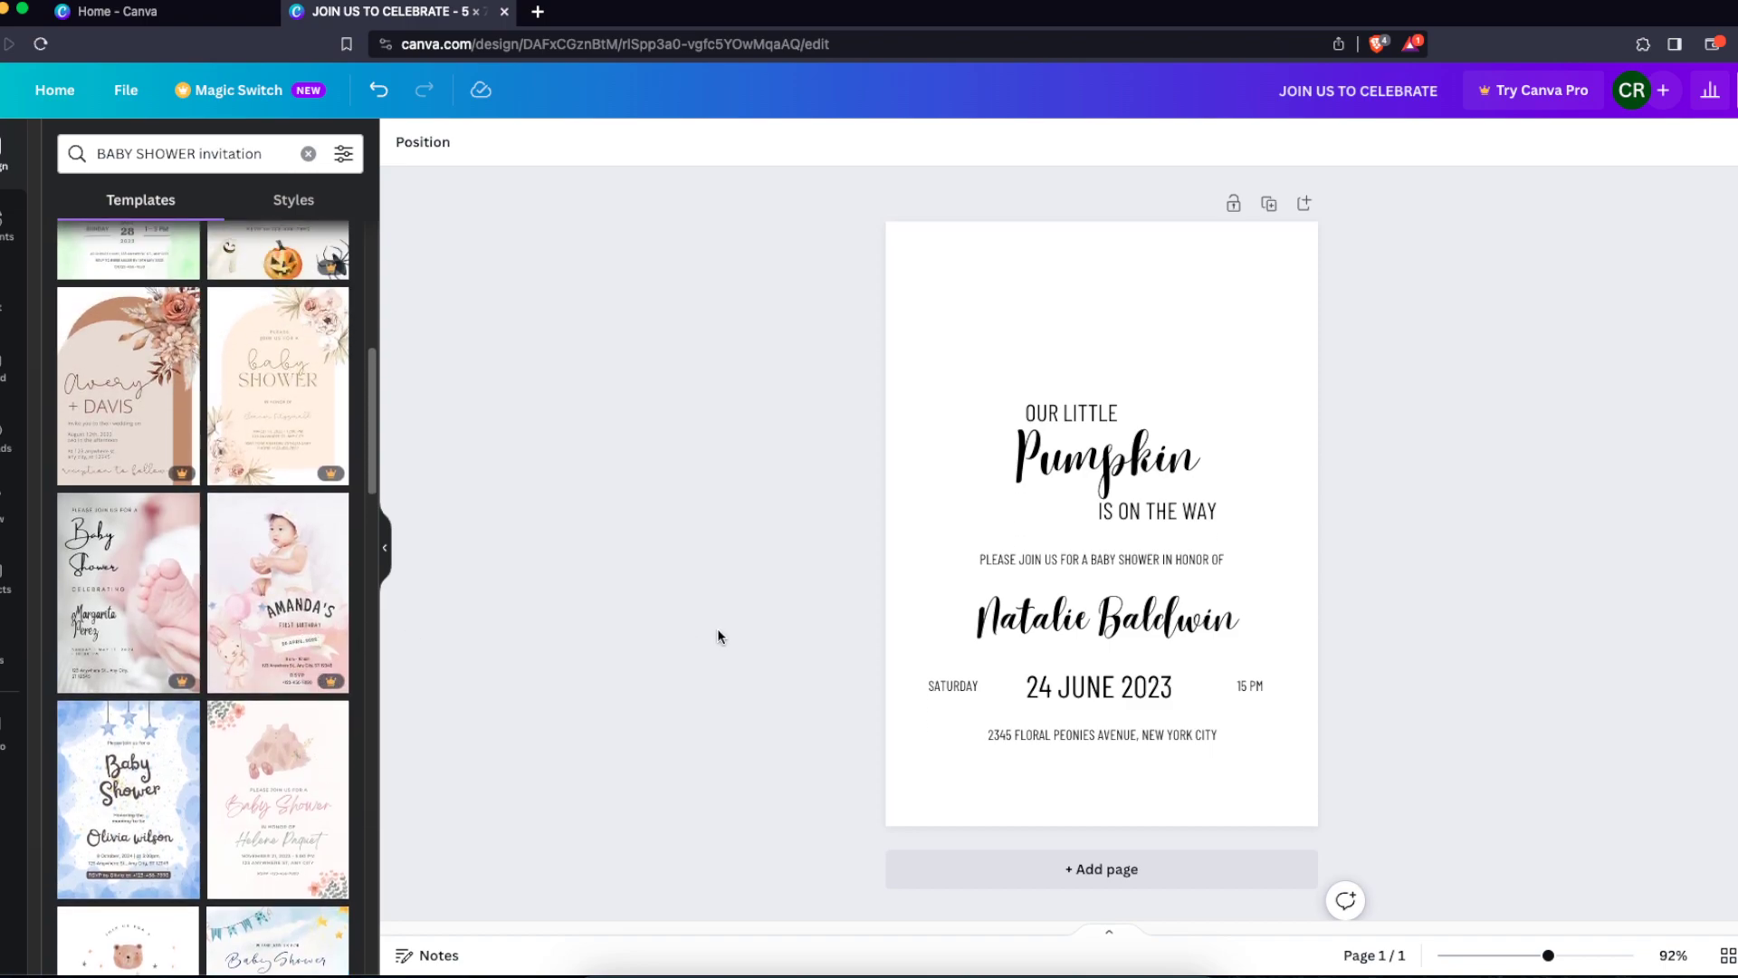
pyautogui.scroll(3, 339, 625)
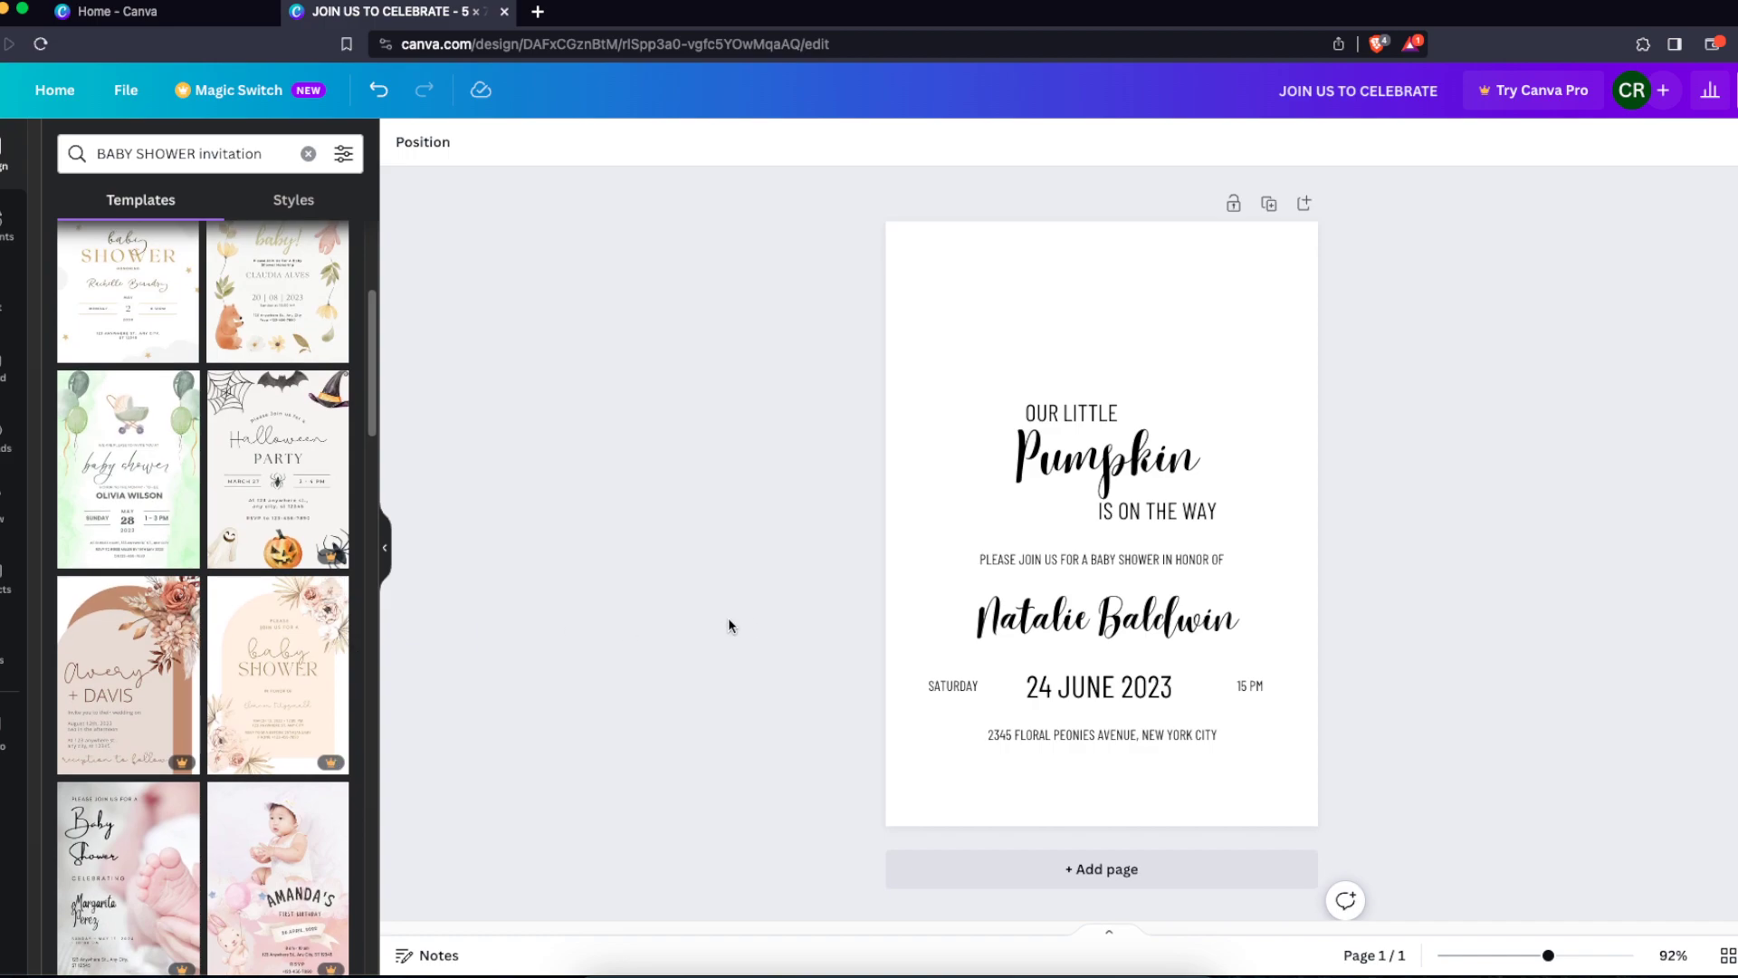
pyautogui.click(5, 224)
pyautogui.click(147, 151)
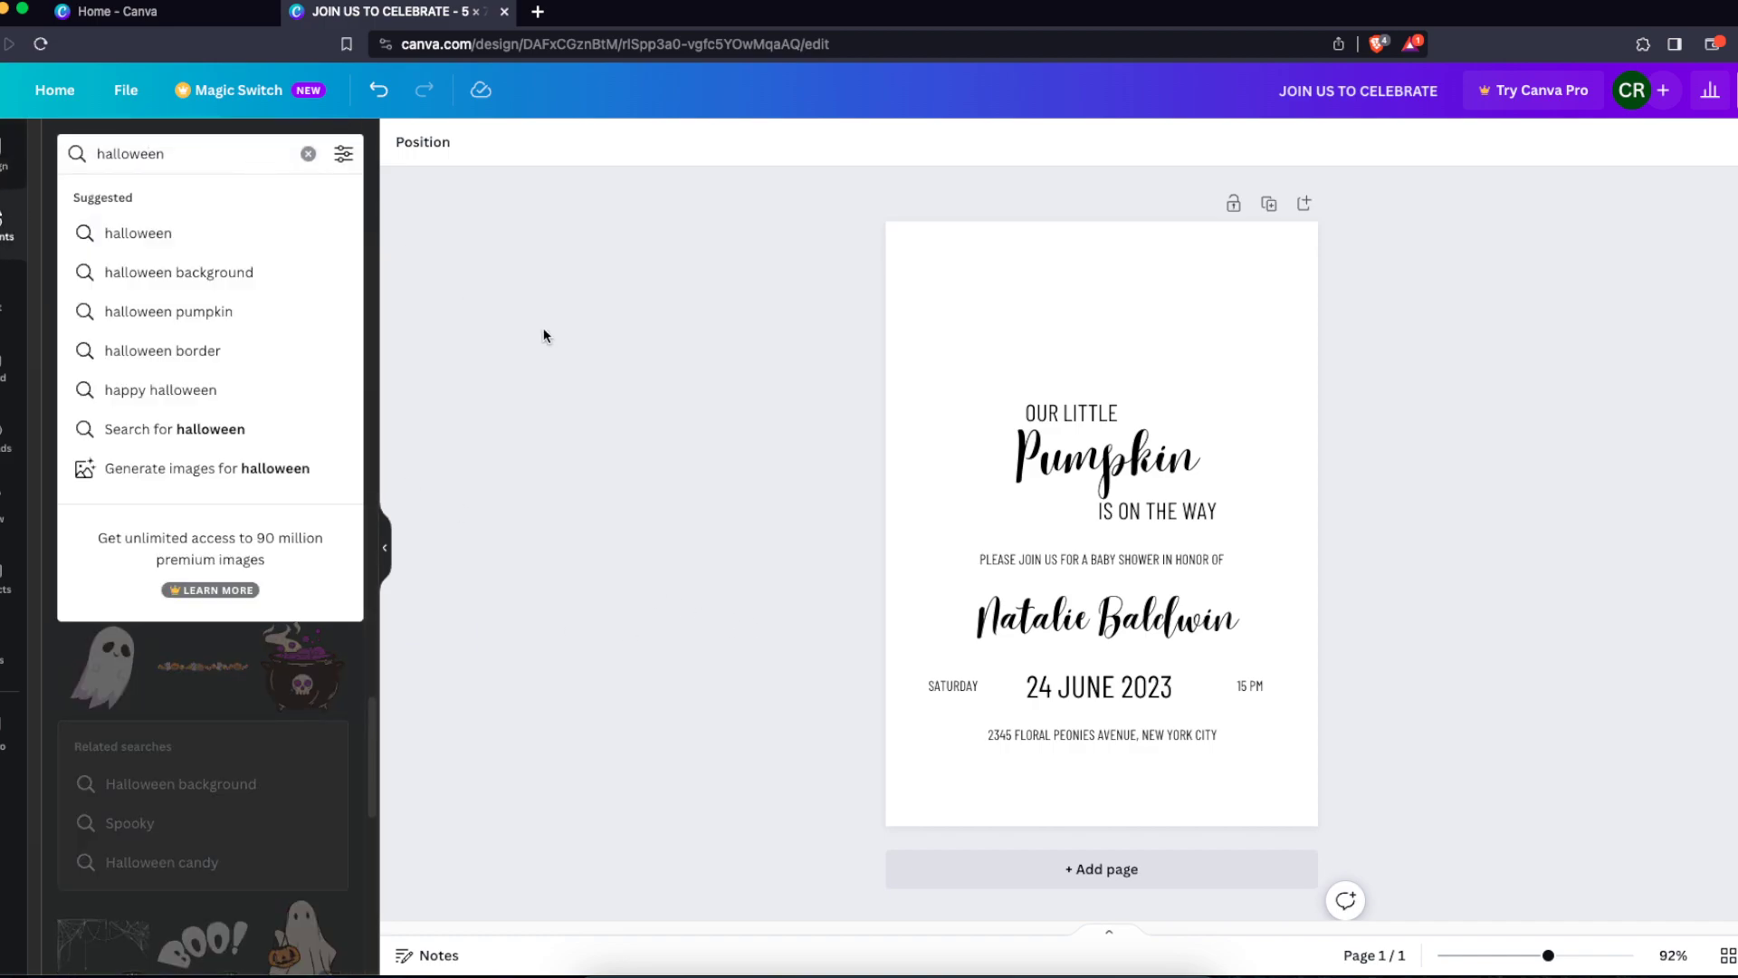
pyautogui.click(466, 285)
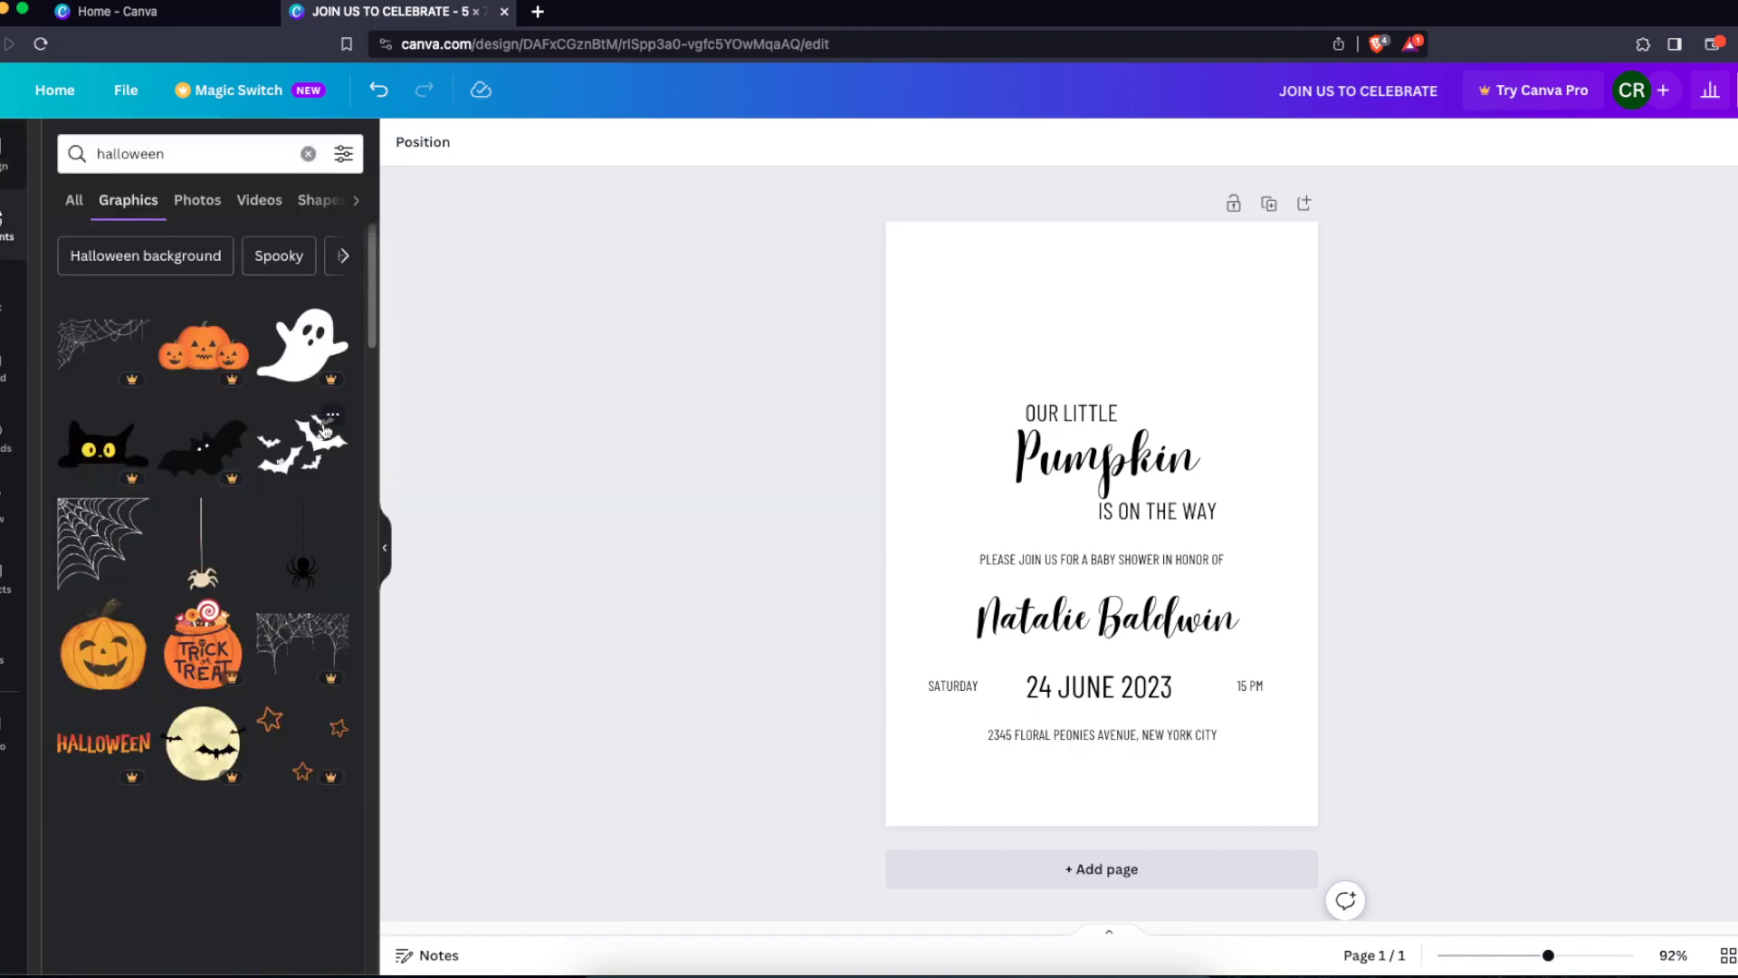
pyautogui.click(127, 654)
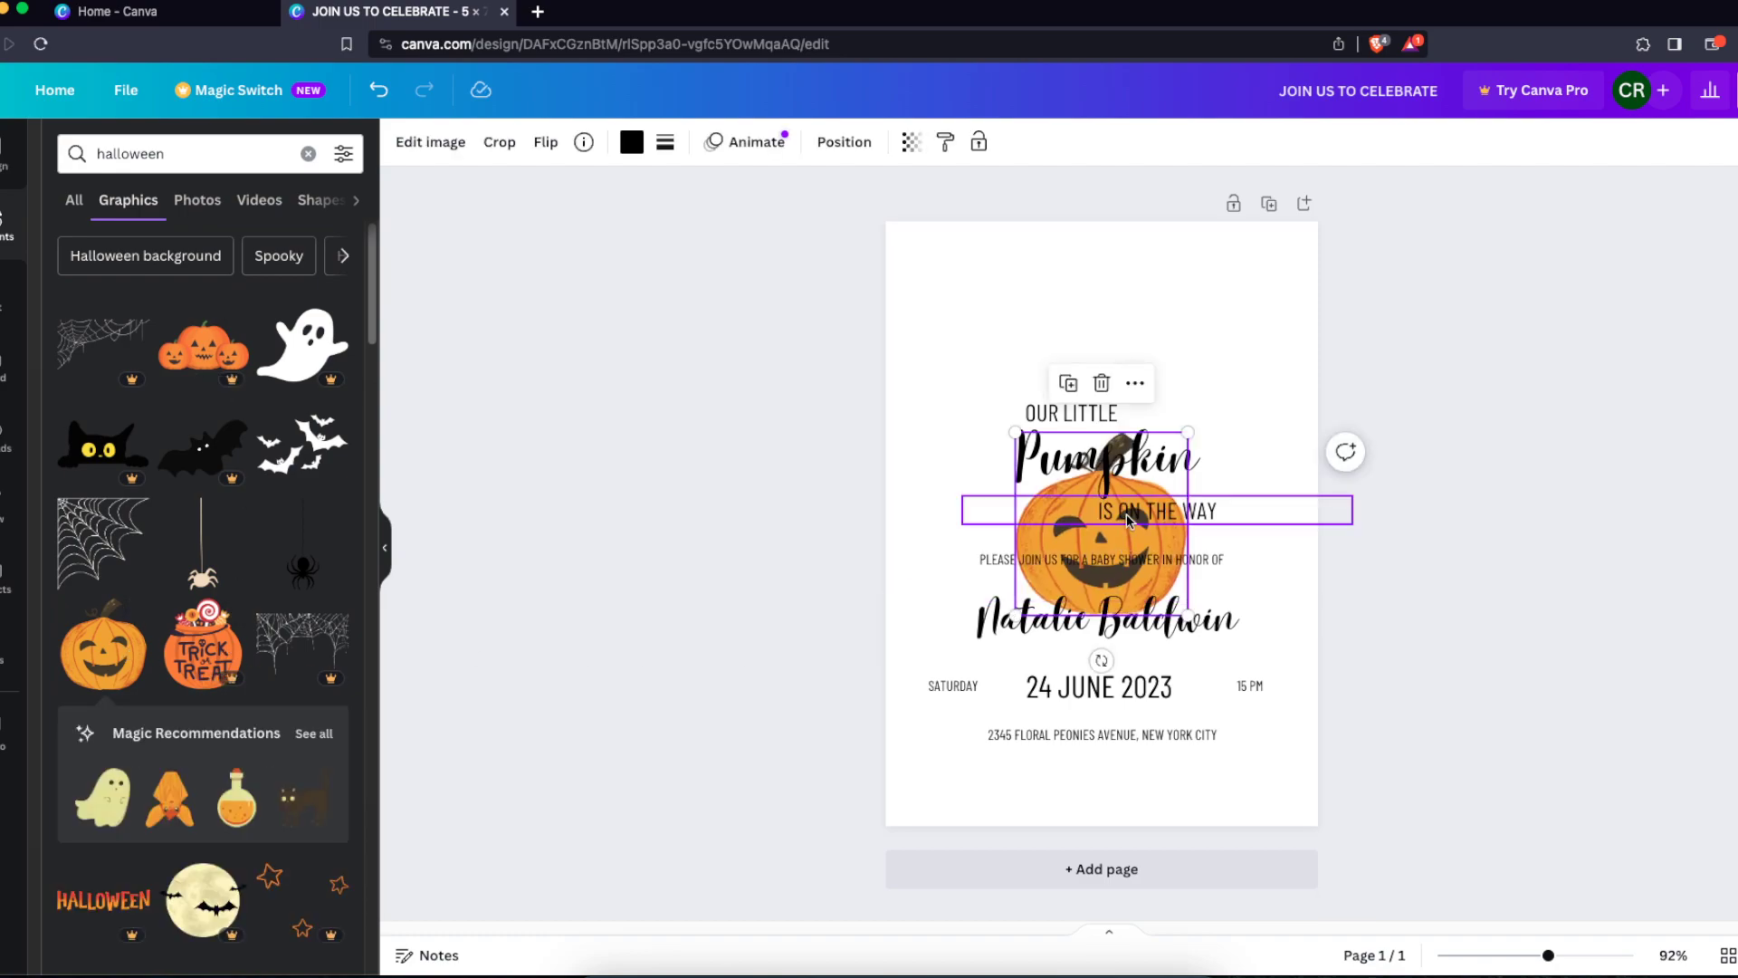
pyautogui.press('Delete')
# Search the elements for PUMPKIN and add the plain orange pumpkin graphic to the page
pyautogui.click(165, 152)
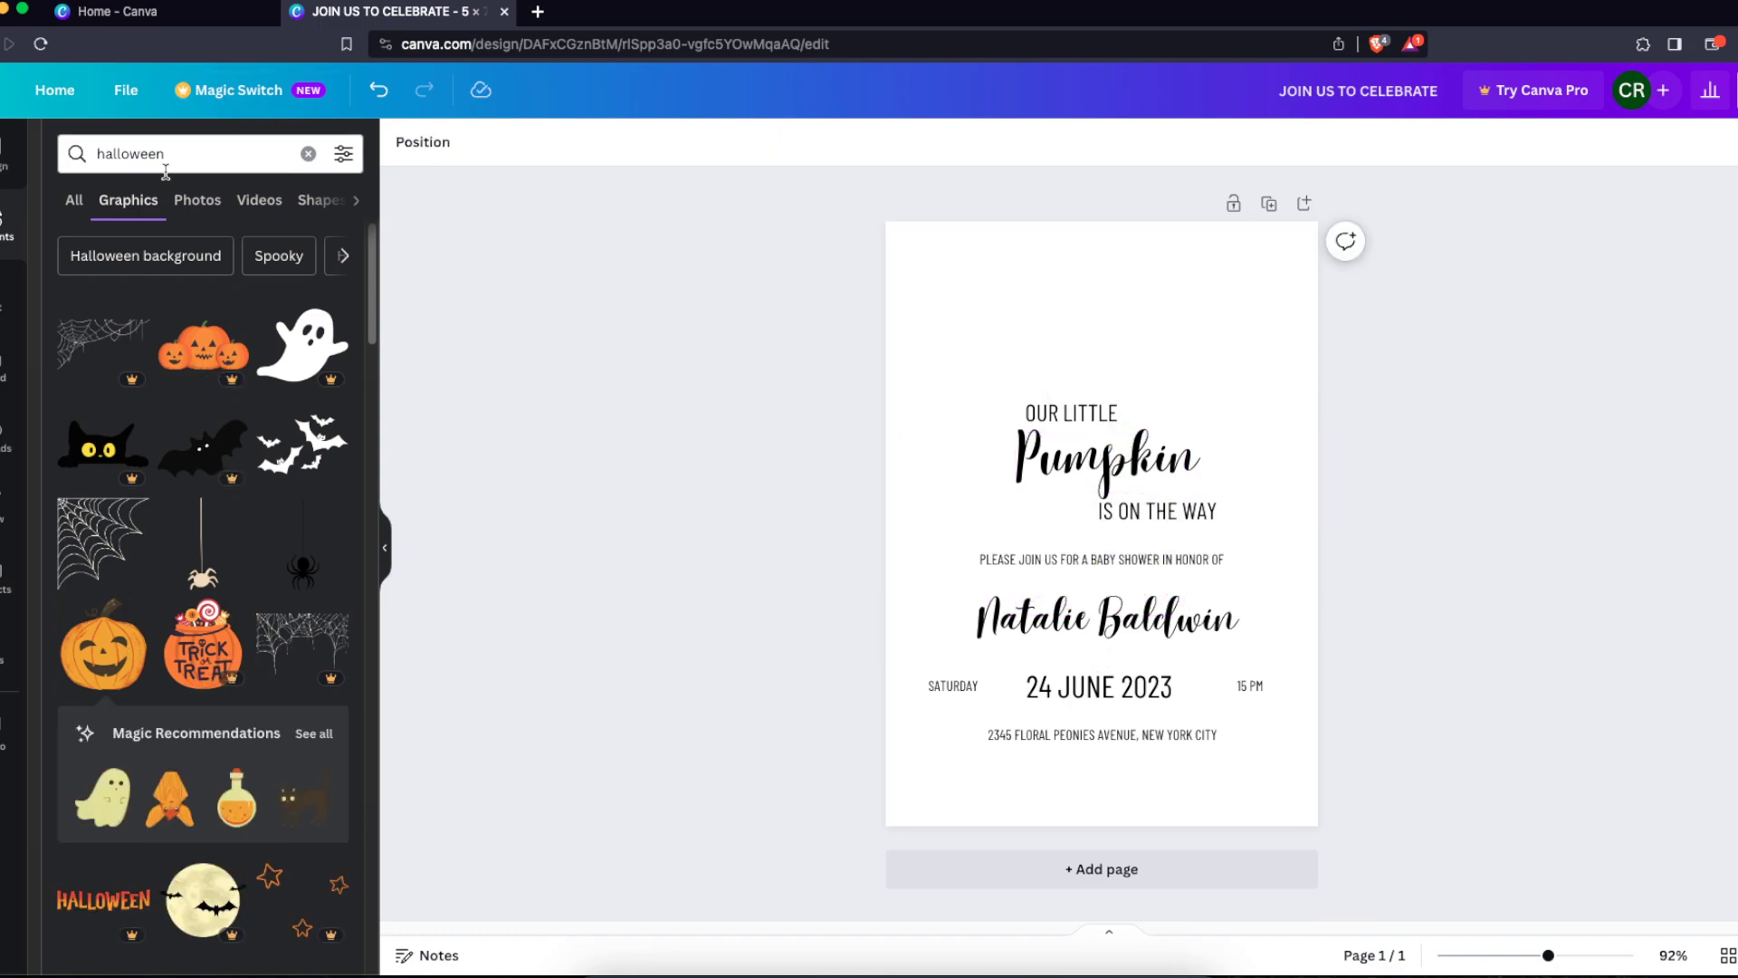
pyautogui.doubleClick(166, 152)
pyautogui.write('PUMPKIN')
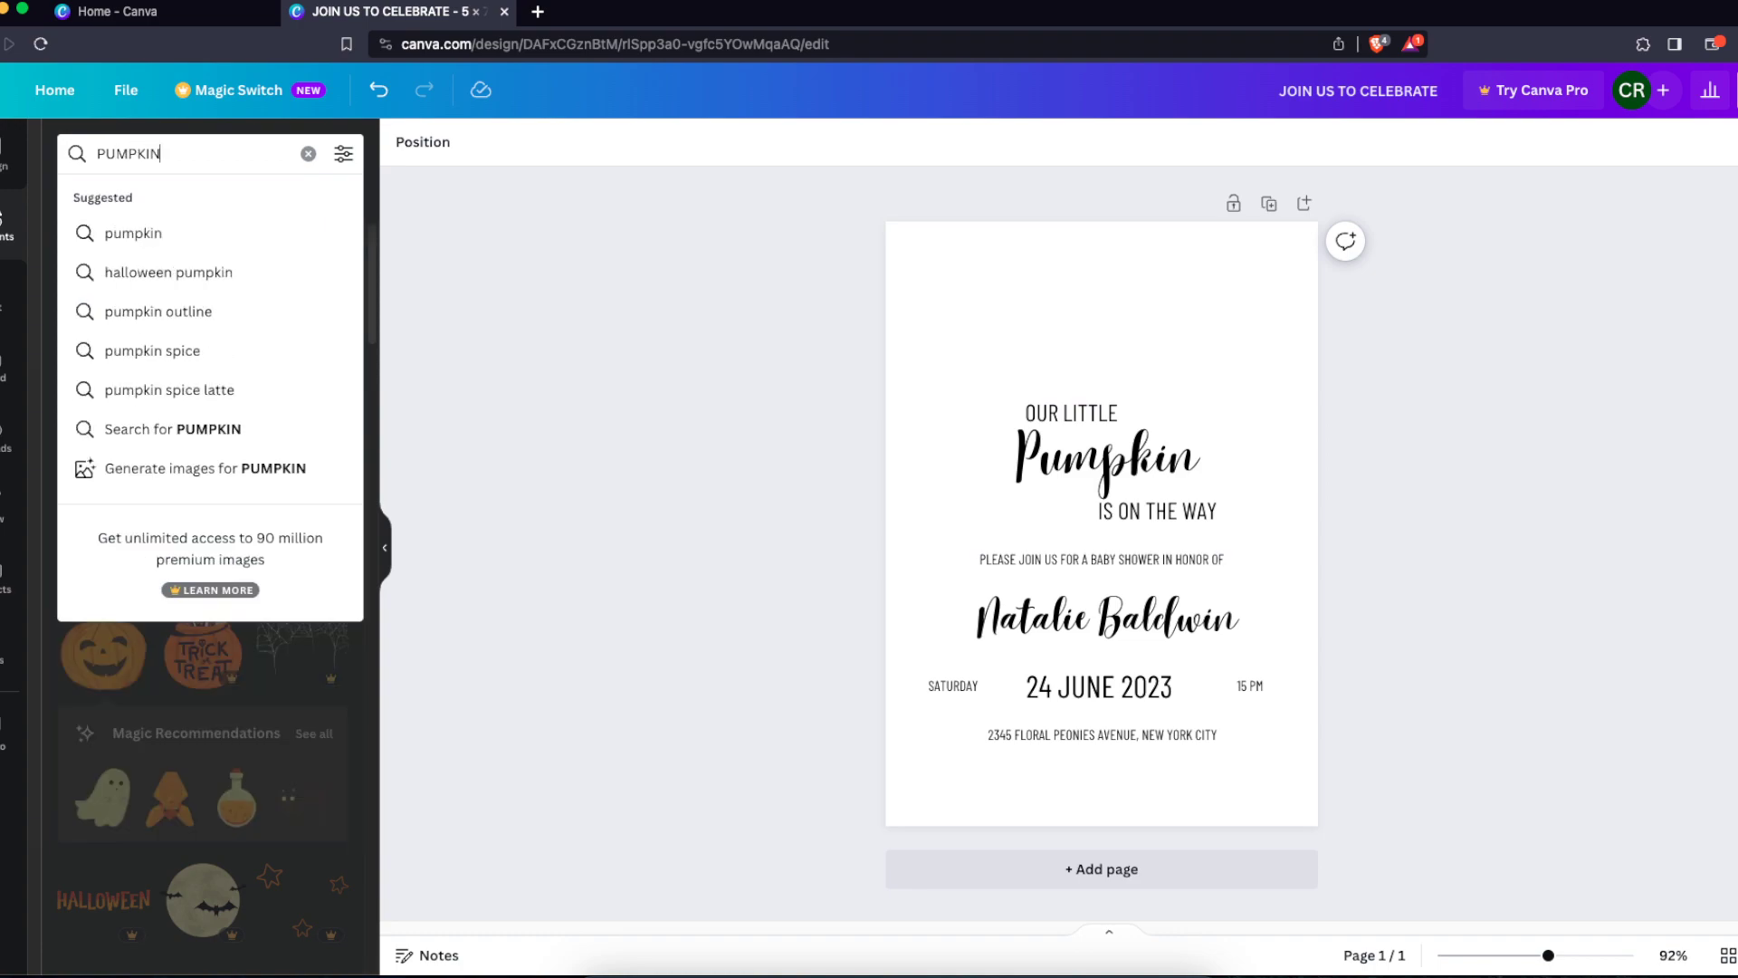
pyautogui.press('Return')
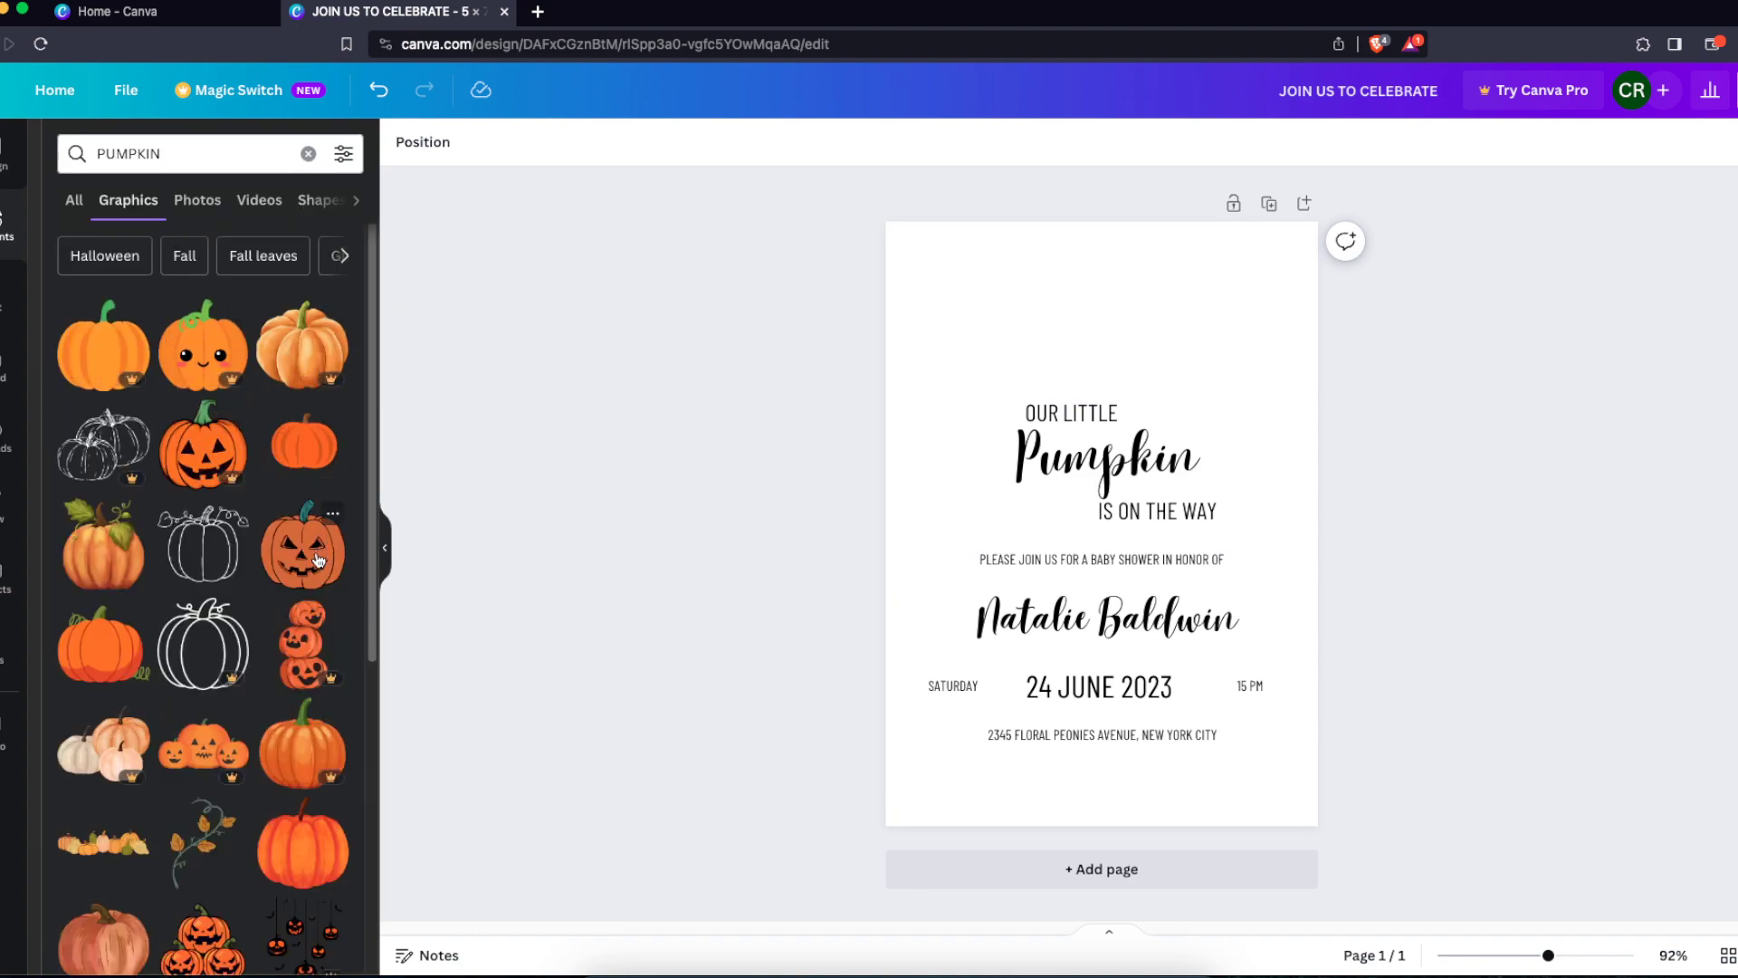
pyautogui.click(115, 643)
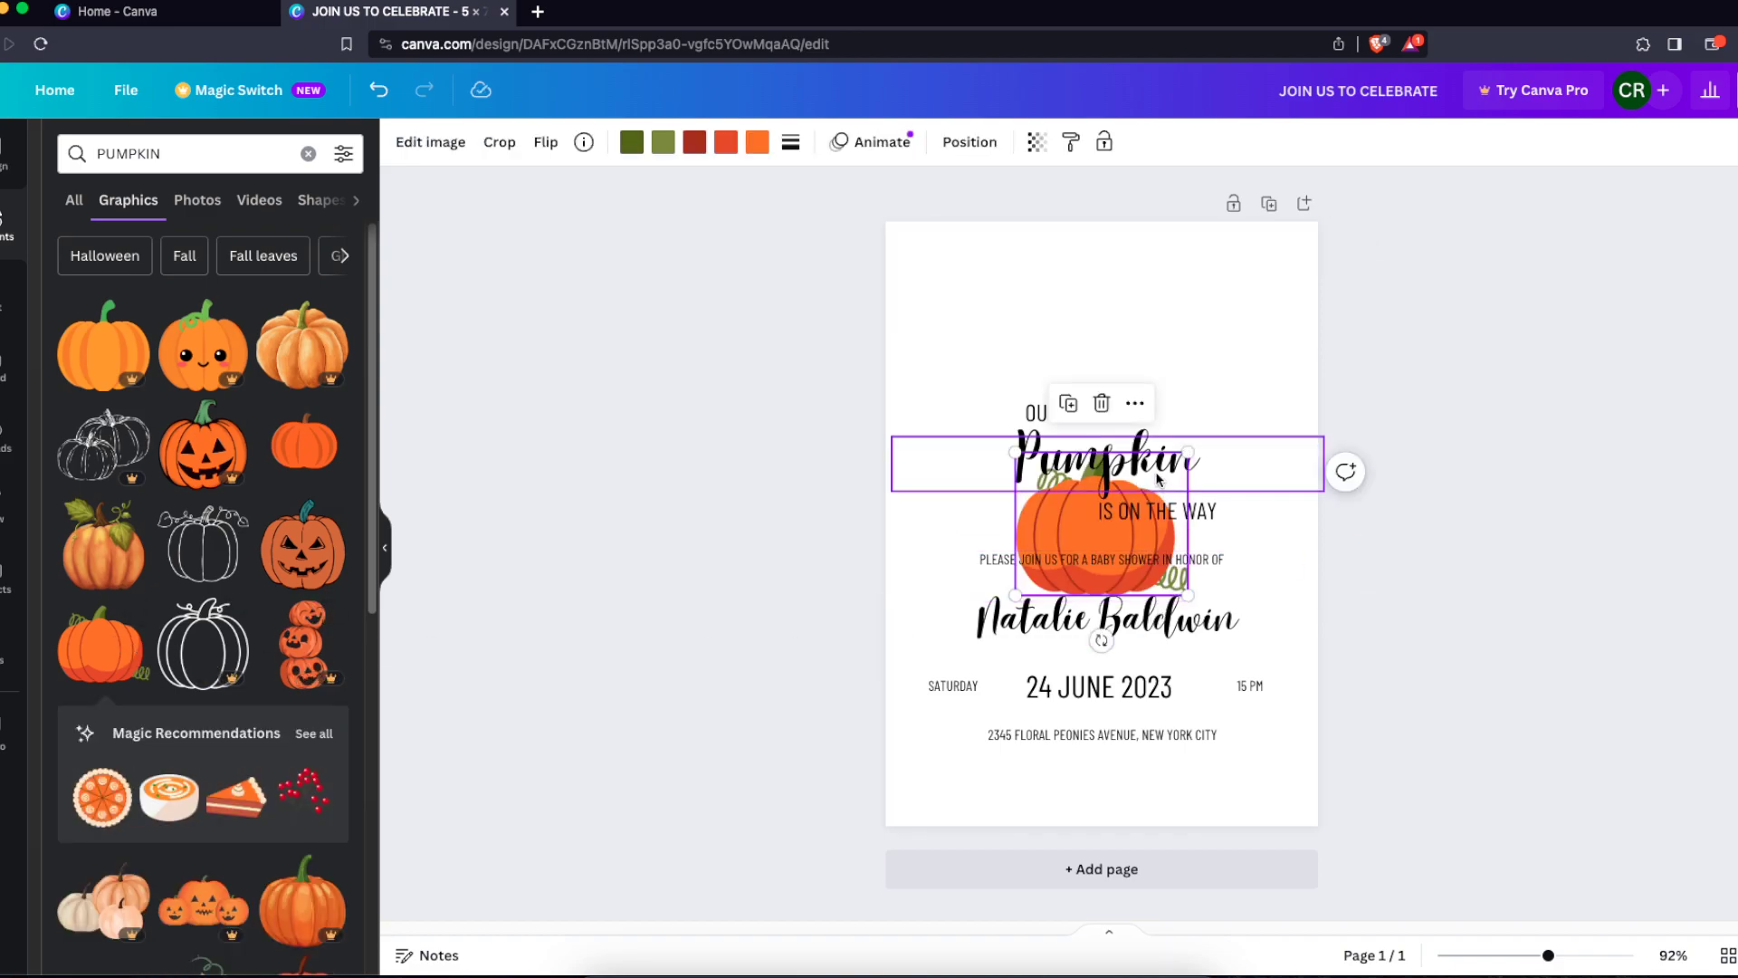
# Move the pumpkin graphic above the OUR LITTLE heading and shrink it to fit
pyautogui.moveTo(1053, 512); pyautogui.dragTo(1060, 344)
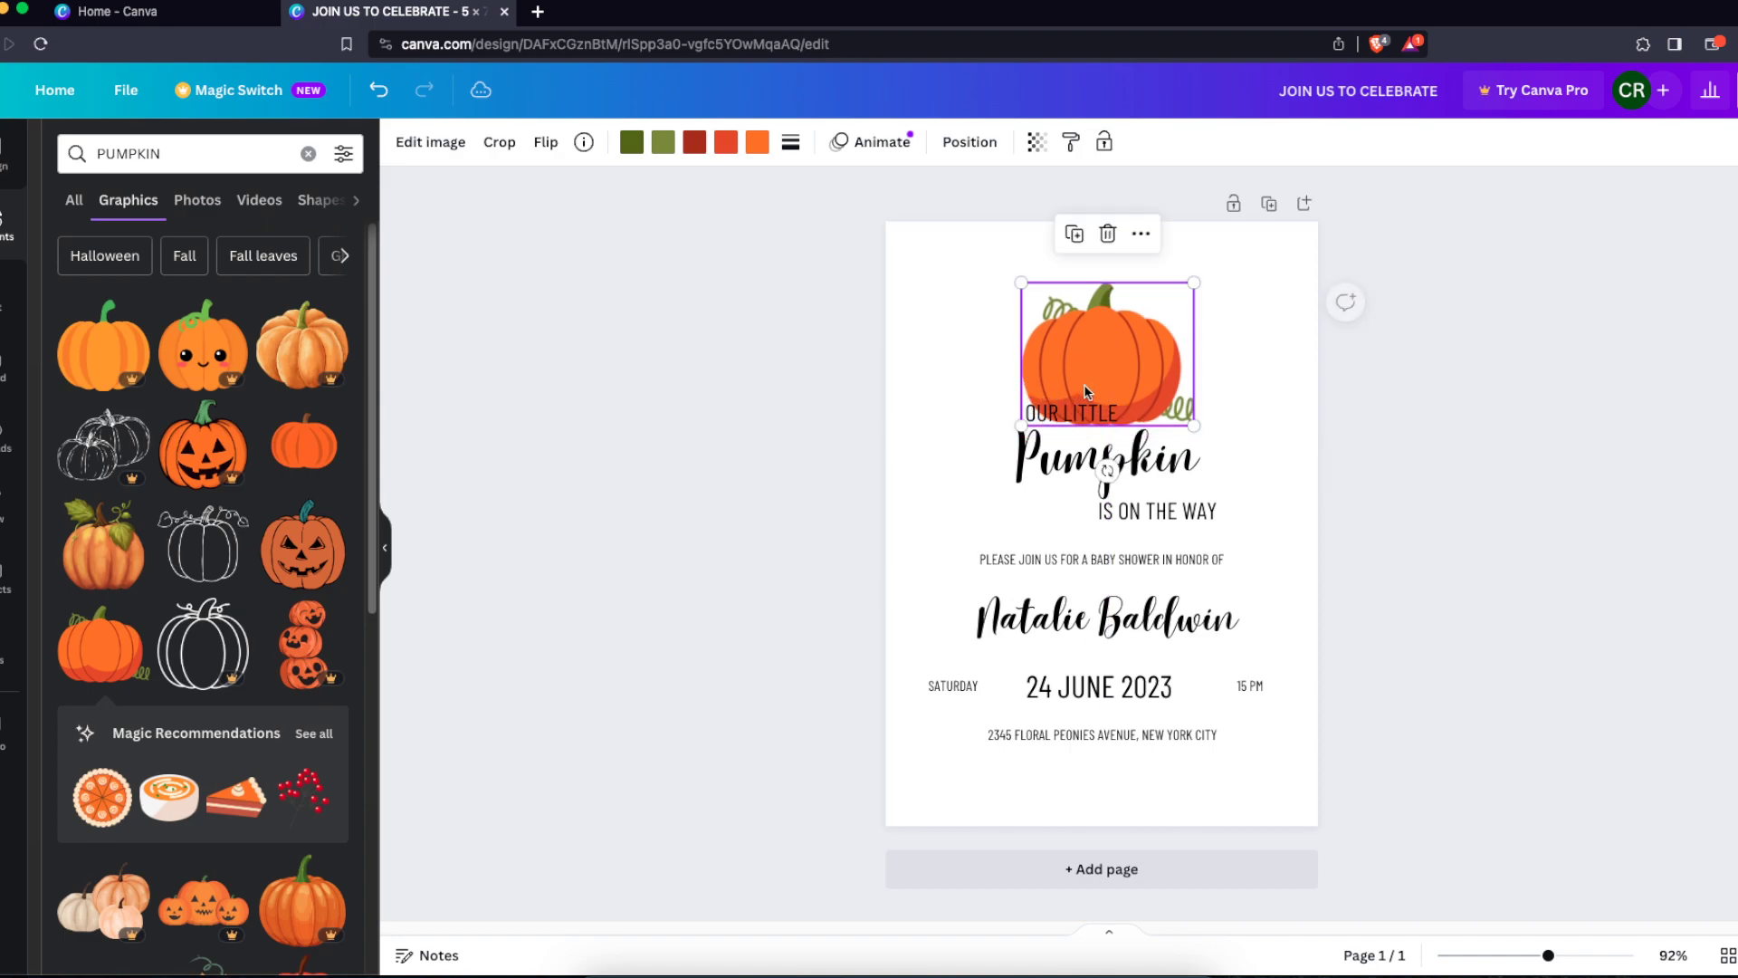
pyautogui.click(1185, 424)
pyautogui.click(1144, 348)
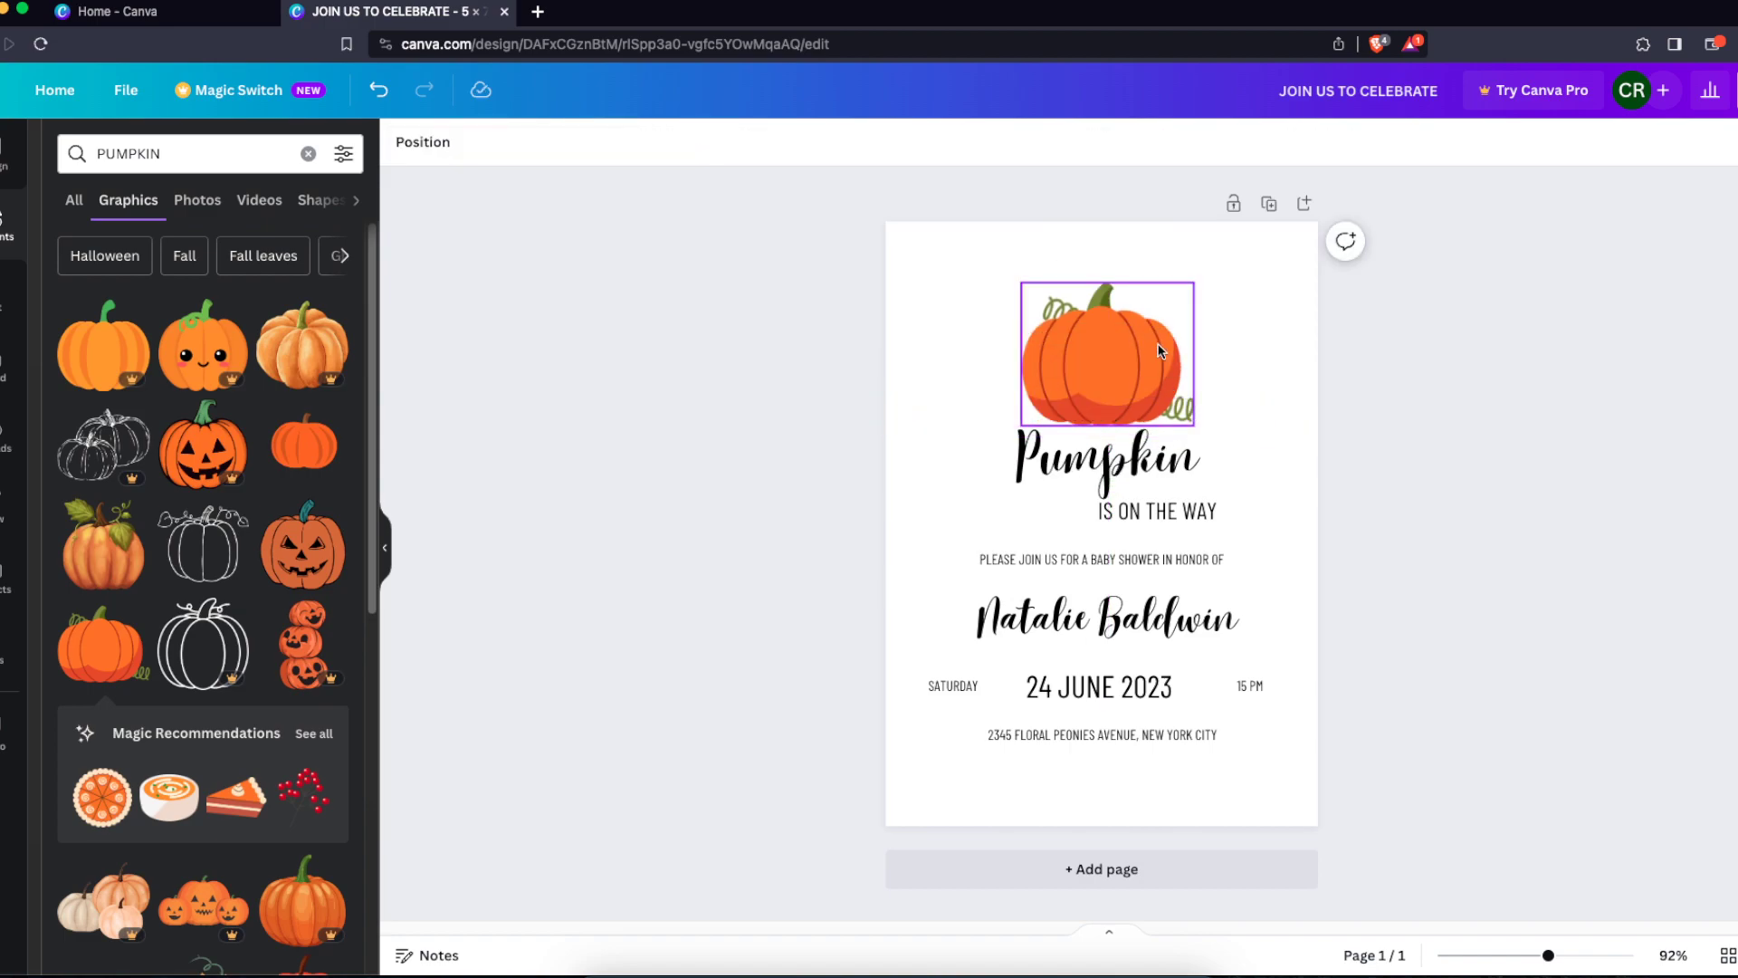
pyautogui.hotkey('ctrl', 'z')
pyautogui.click(1104, 353)
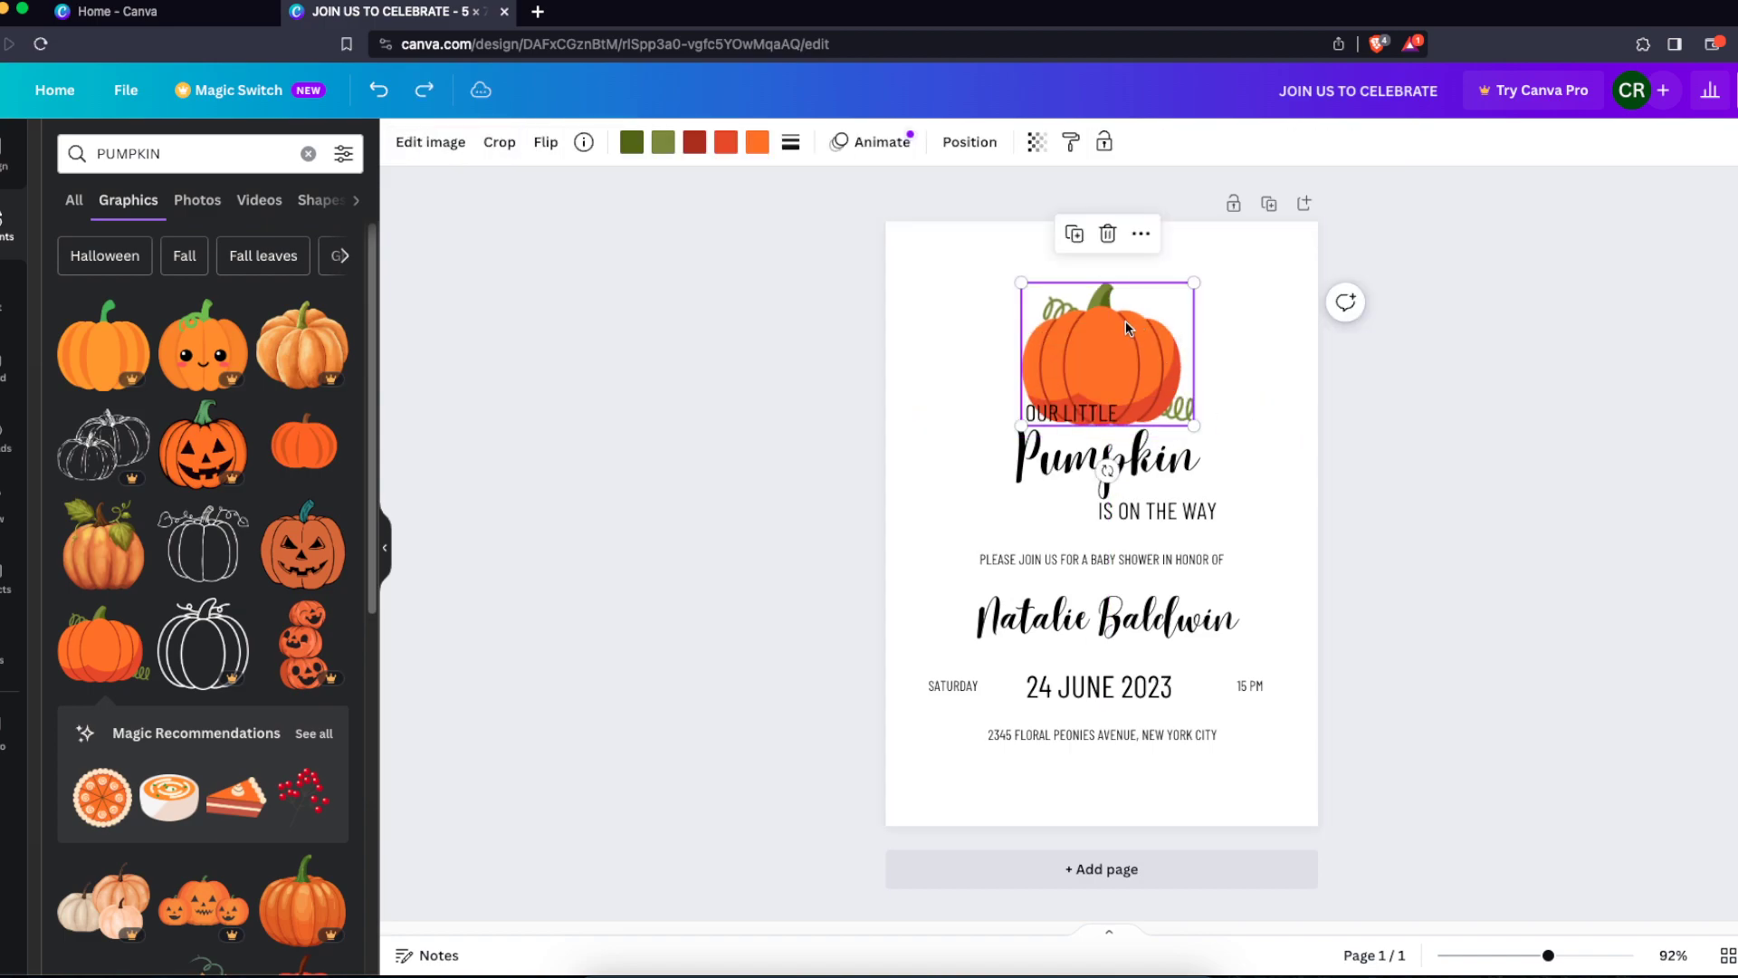
pyautogui.moveTo(1199, 424); pyautogui.dragTo(1126, 353)
pyautogui.click(1227, 371)
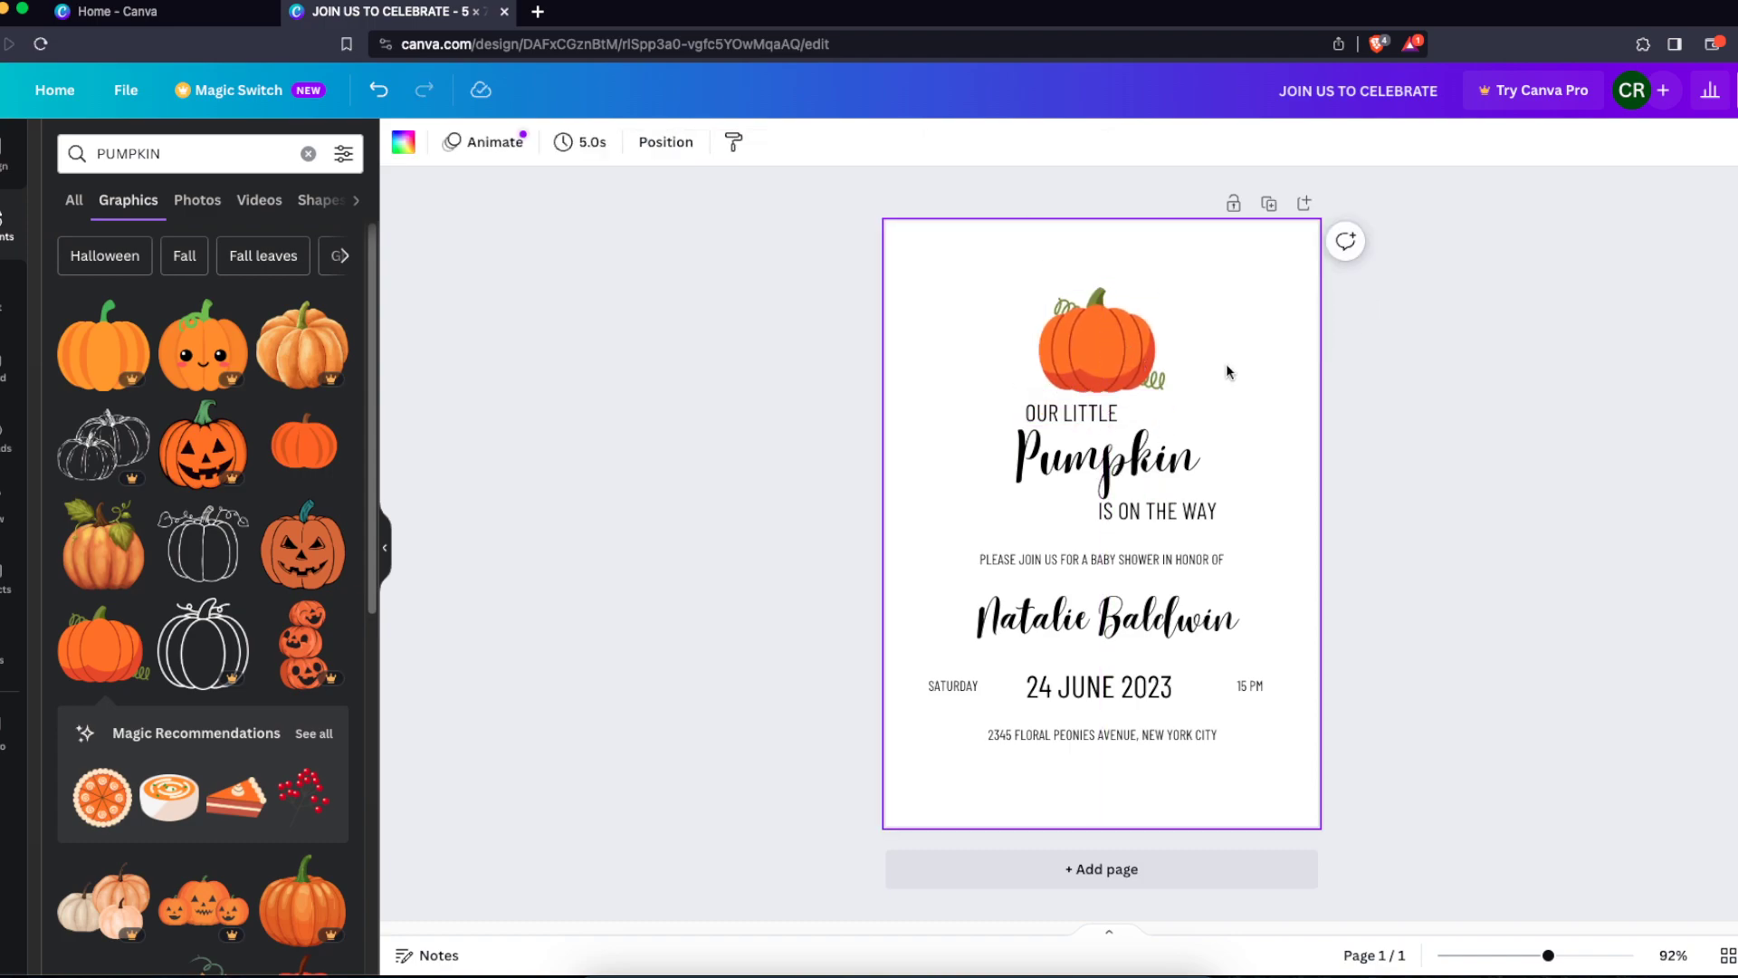
# Set the page background colour to the custom cream #FFF9EF
pyautogui.click(404, 142)
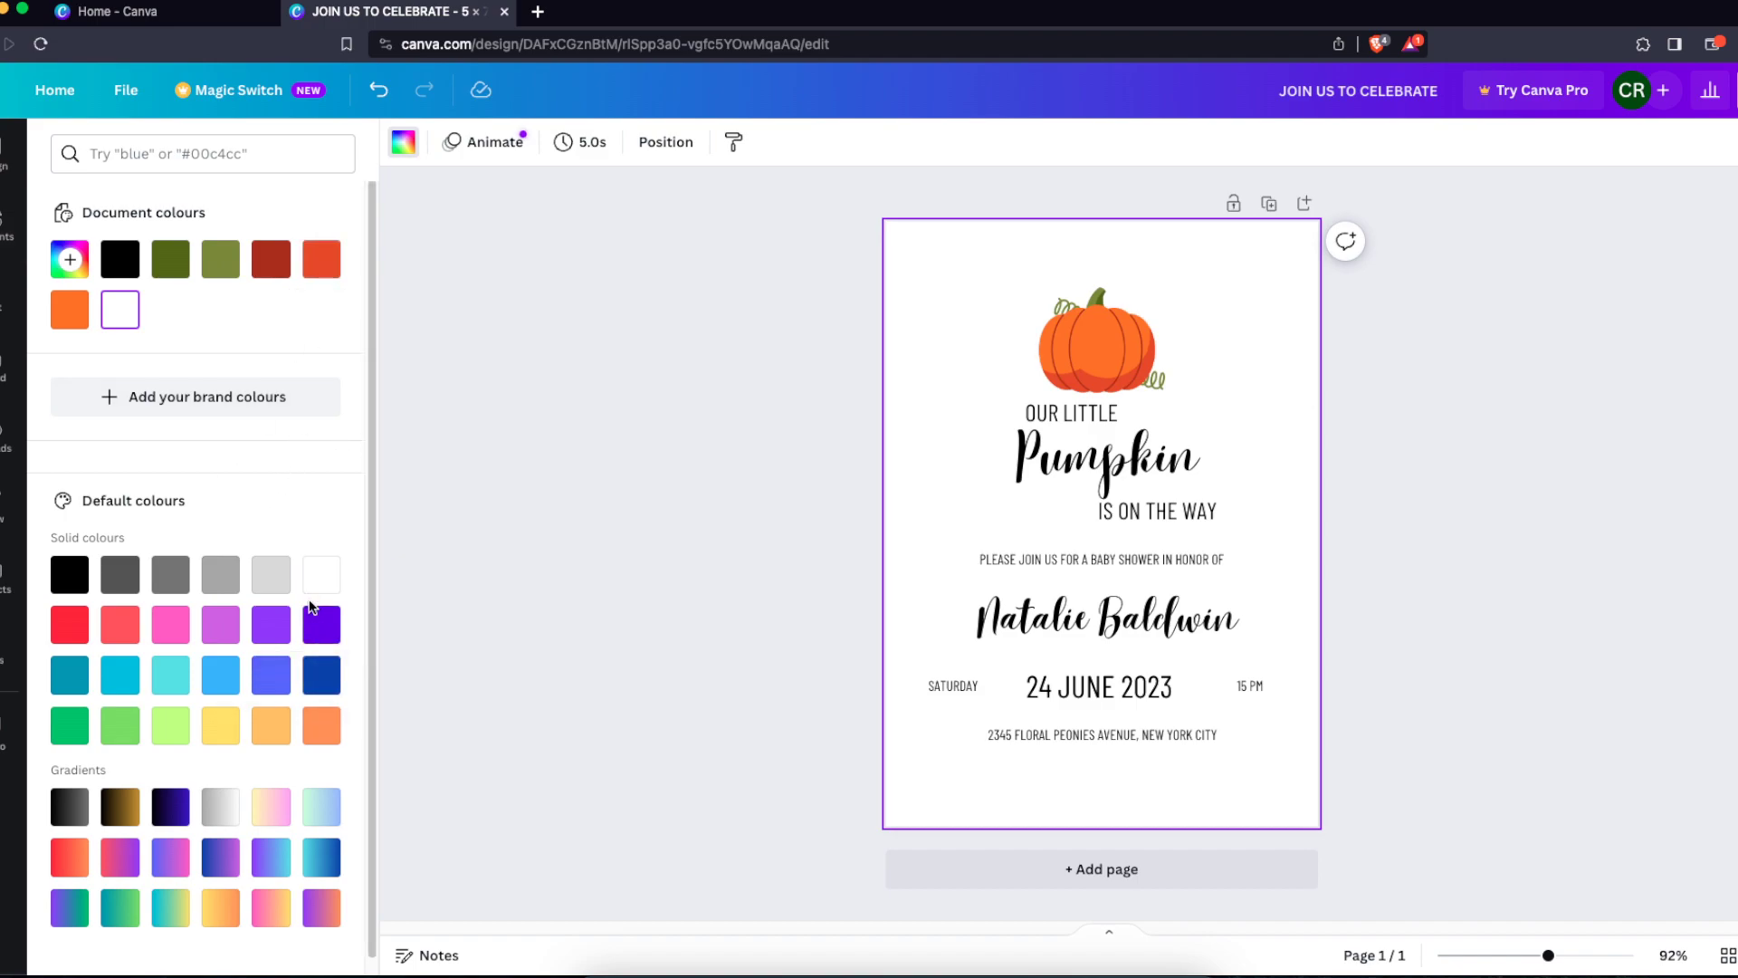
pyautogui.scroll(-1, 317, 642)
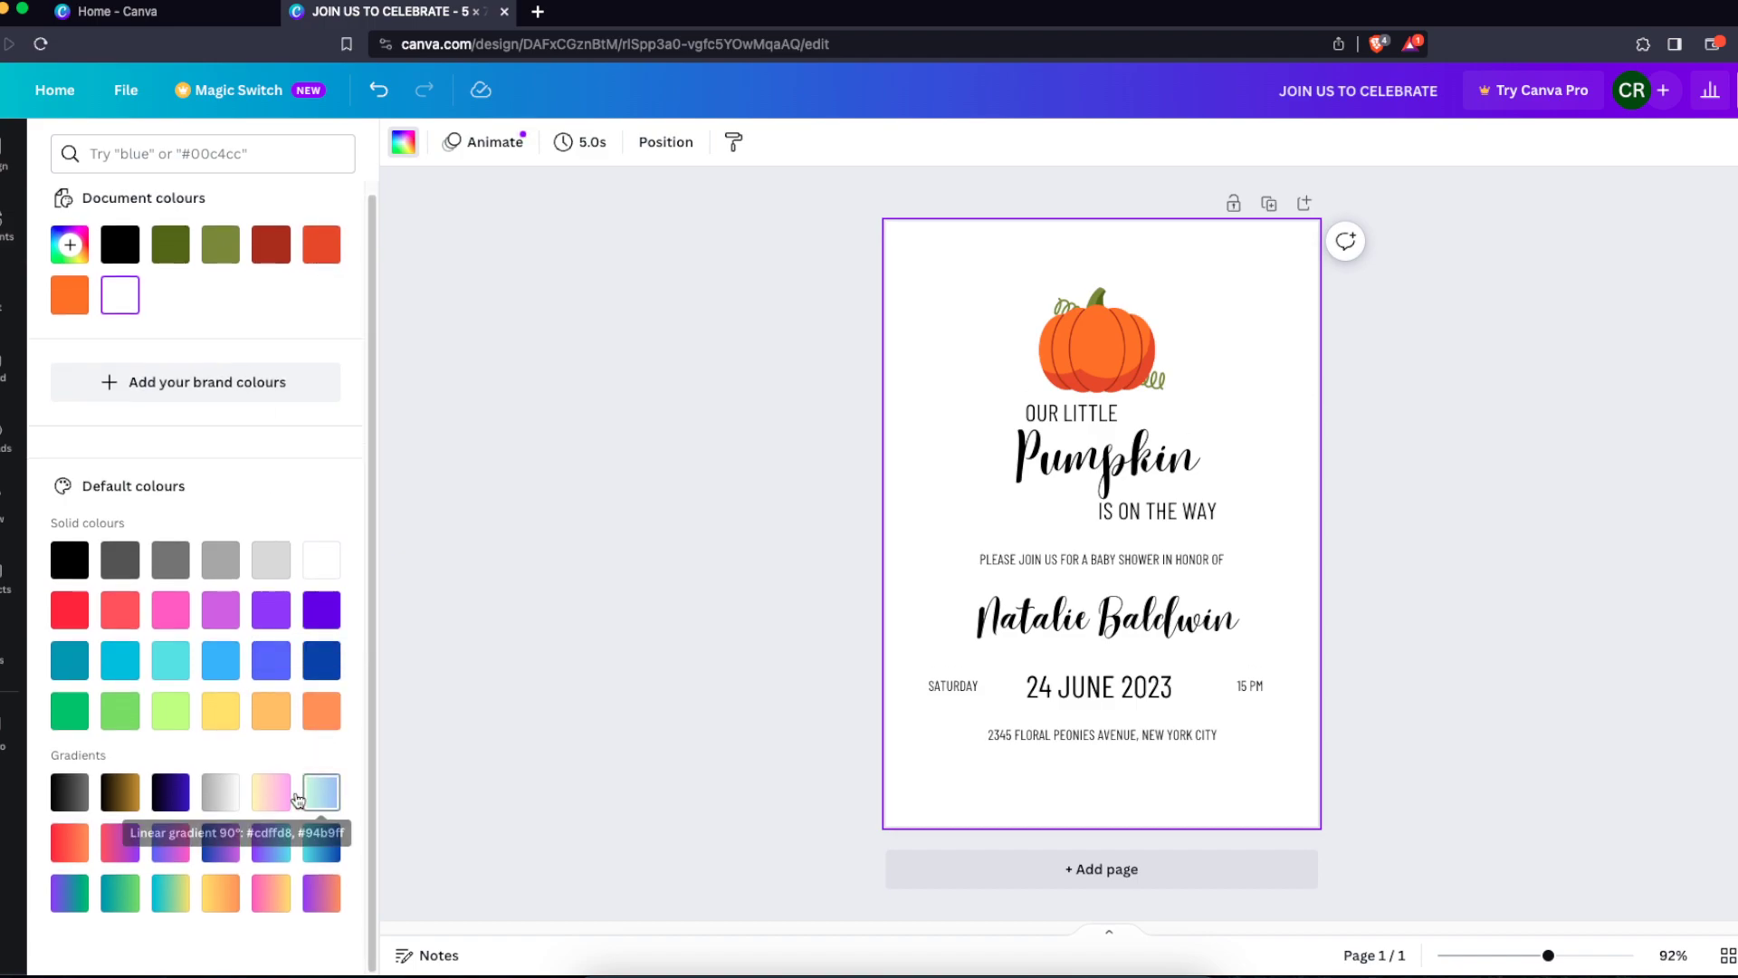
pyautogui.click(270, 709)
pyautogui.click(69, 244)
pyautogui.moveTo(134, 365); pyautogui.dragTo(83, 340)
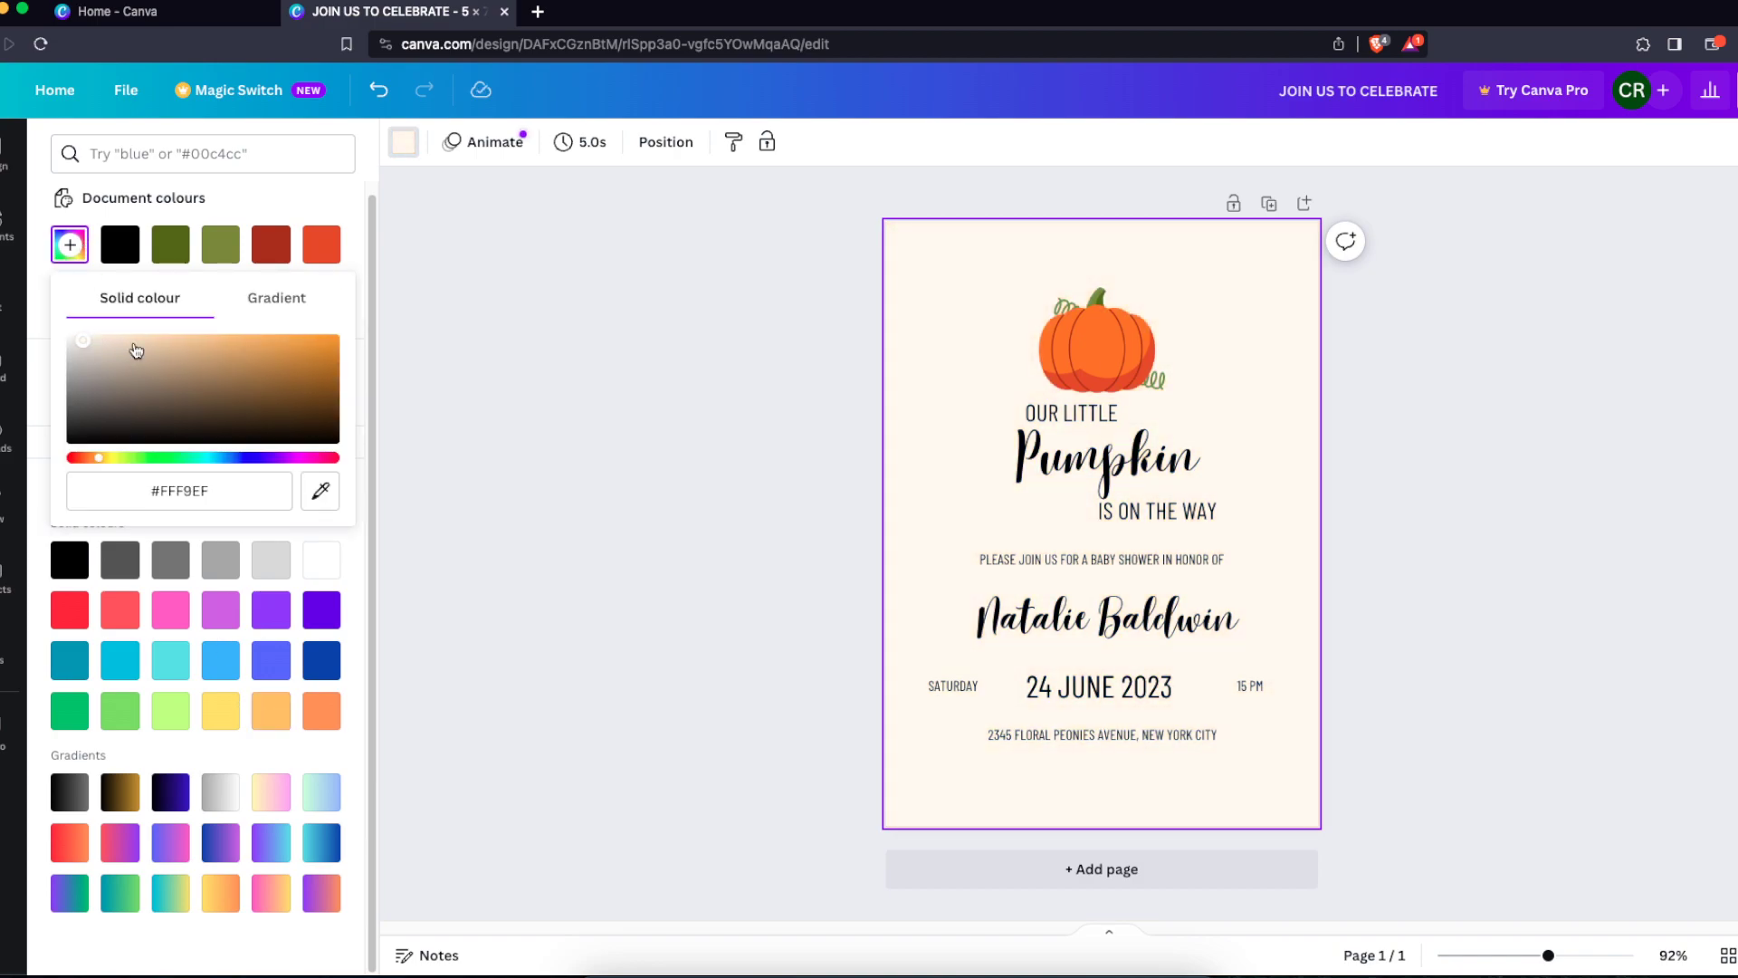
pyautogui.click(628, 460)
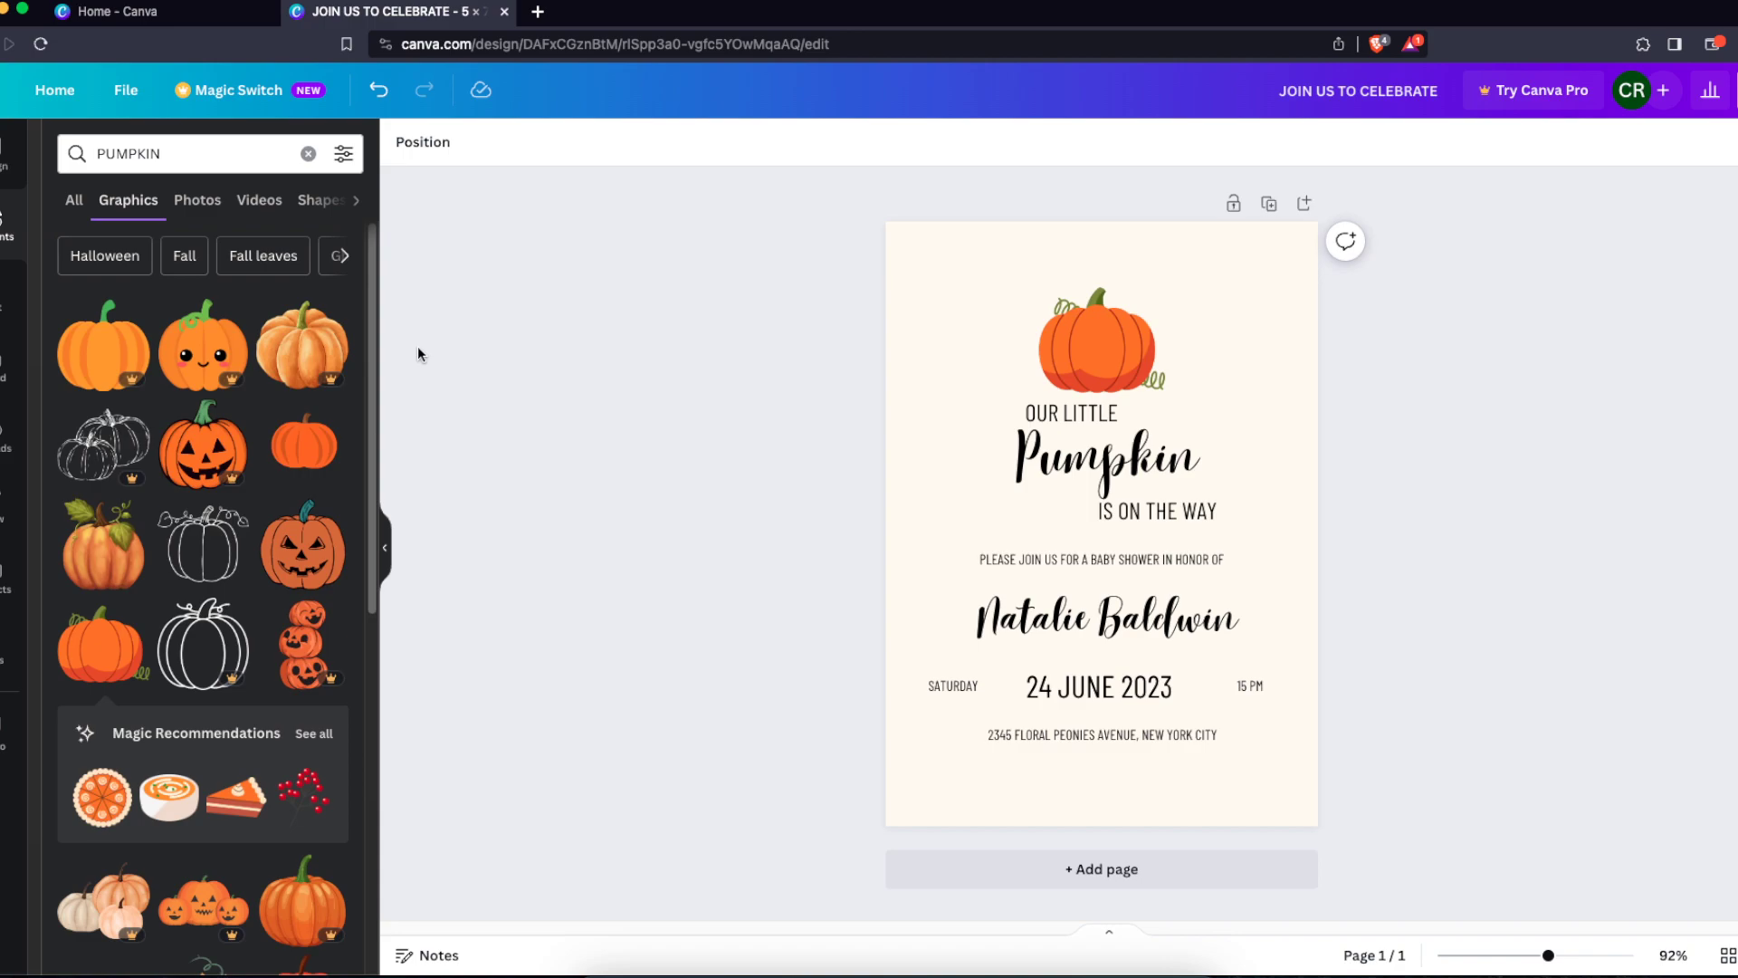
# Search the elements for HALLOWEEN and browse the graphics
pyautogui.click(6, 156)
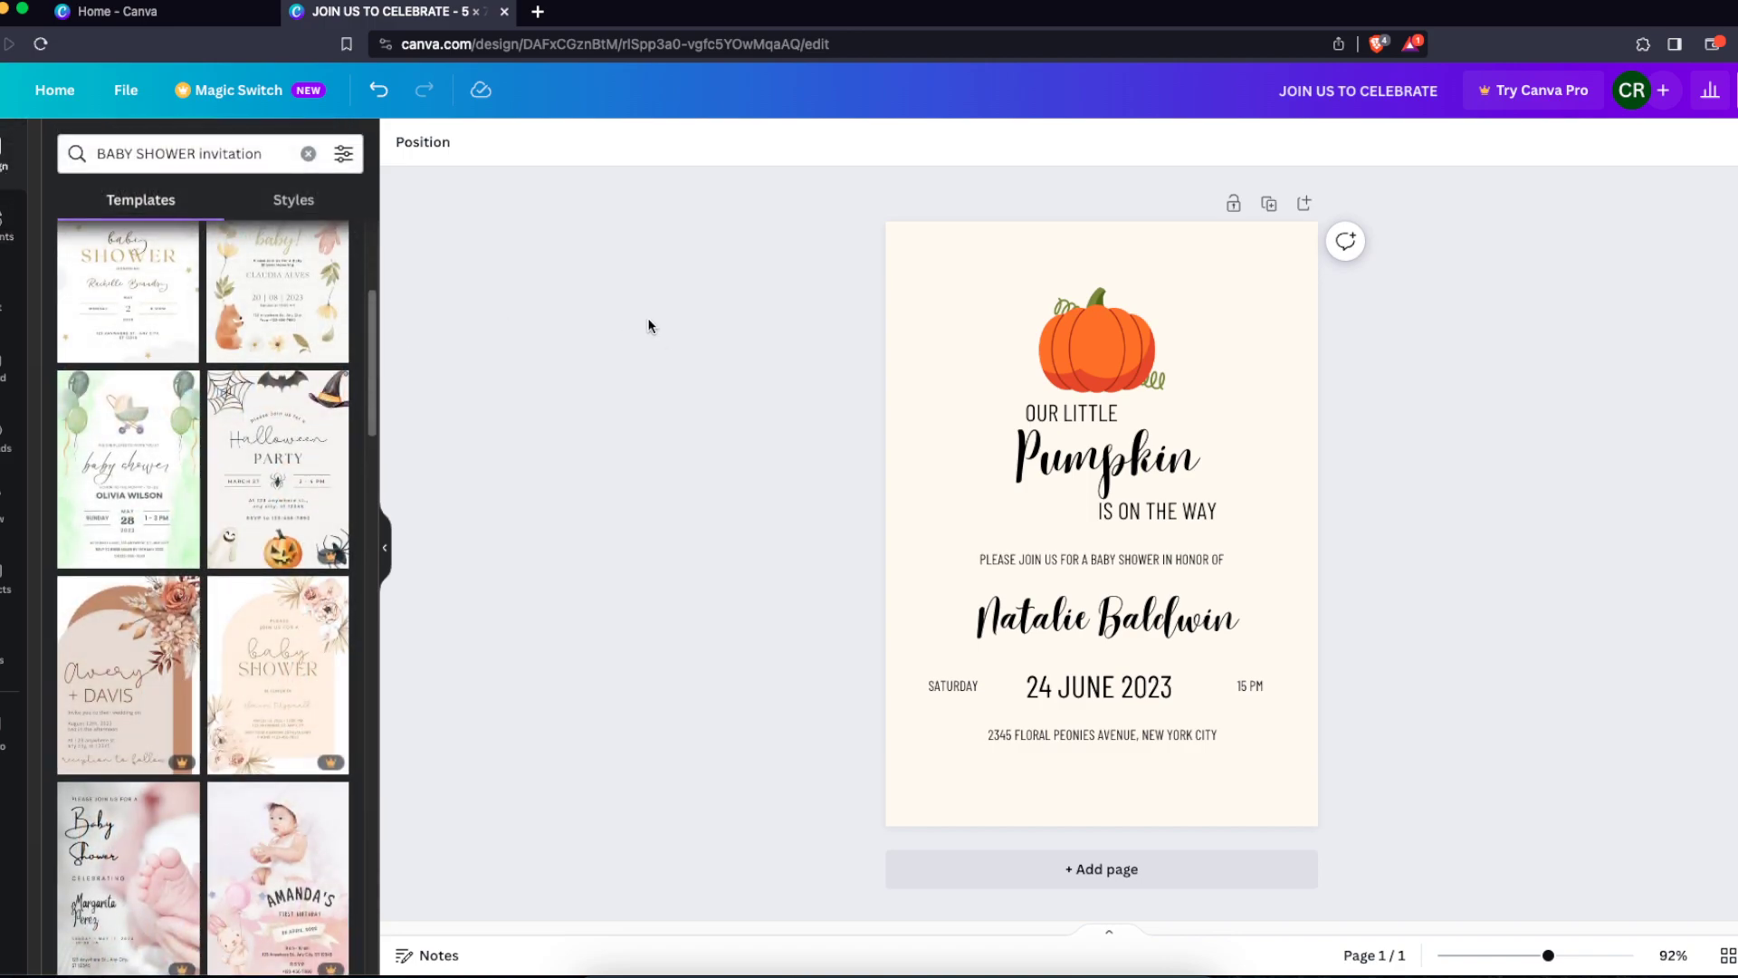
pyautogui.click(7, 222)
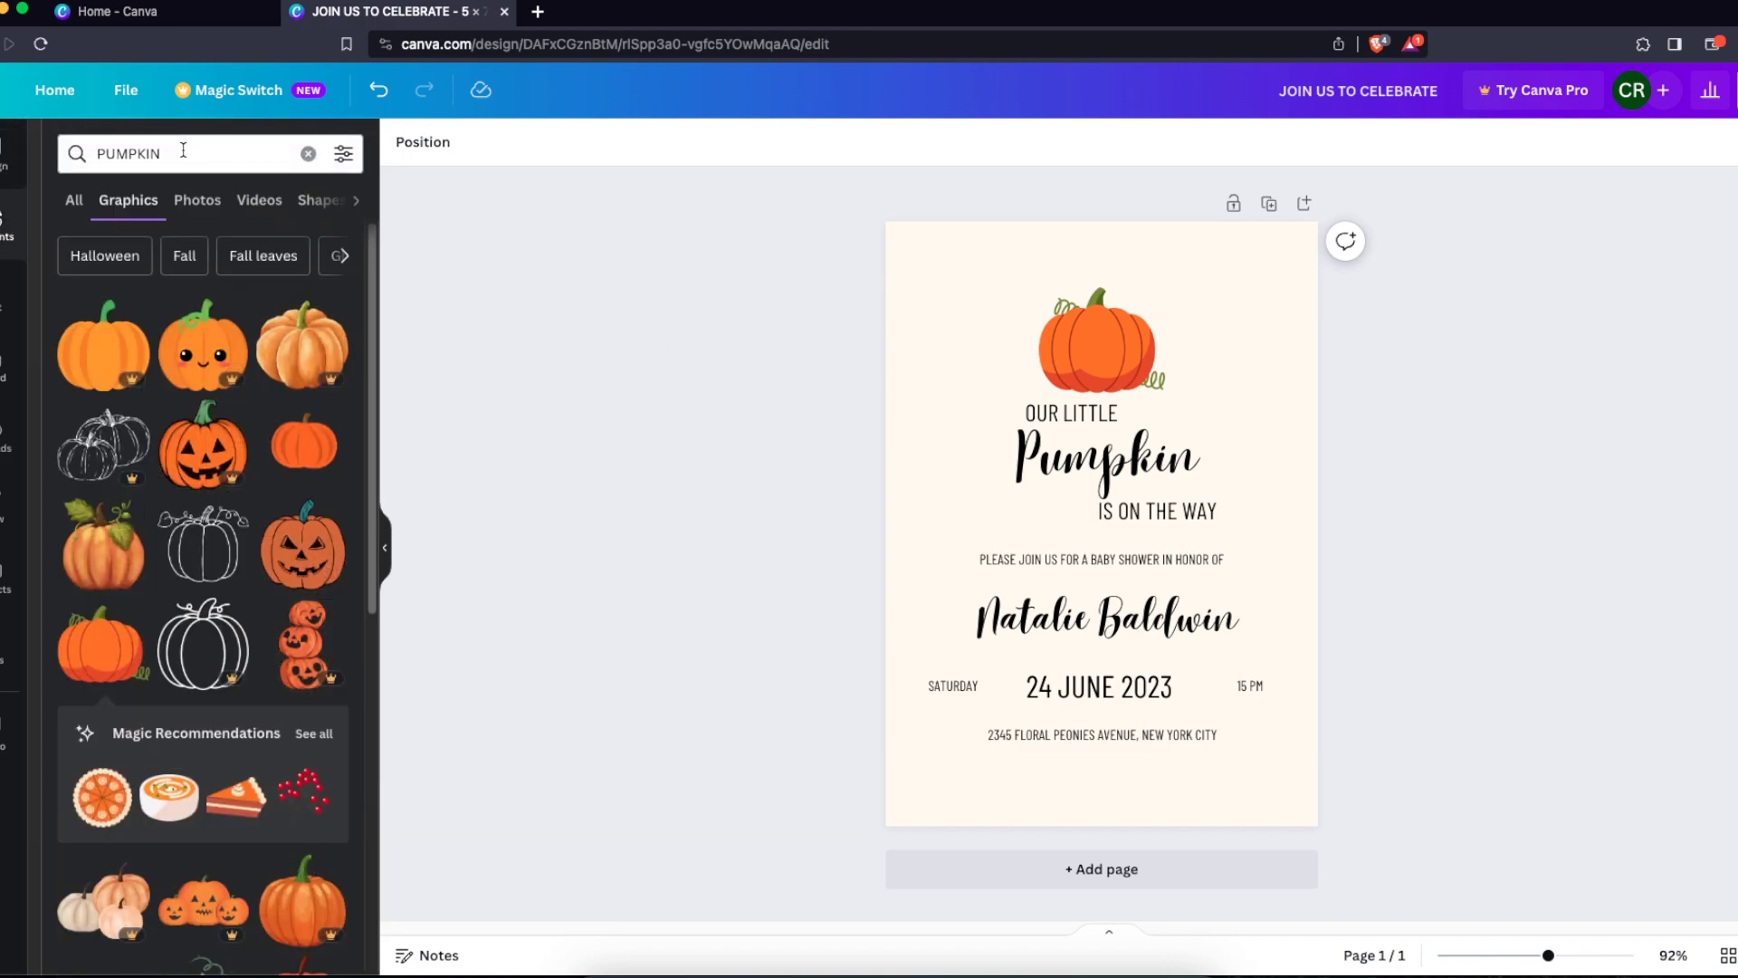
pyautogui.doubleClick(227, 155)
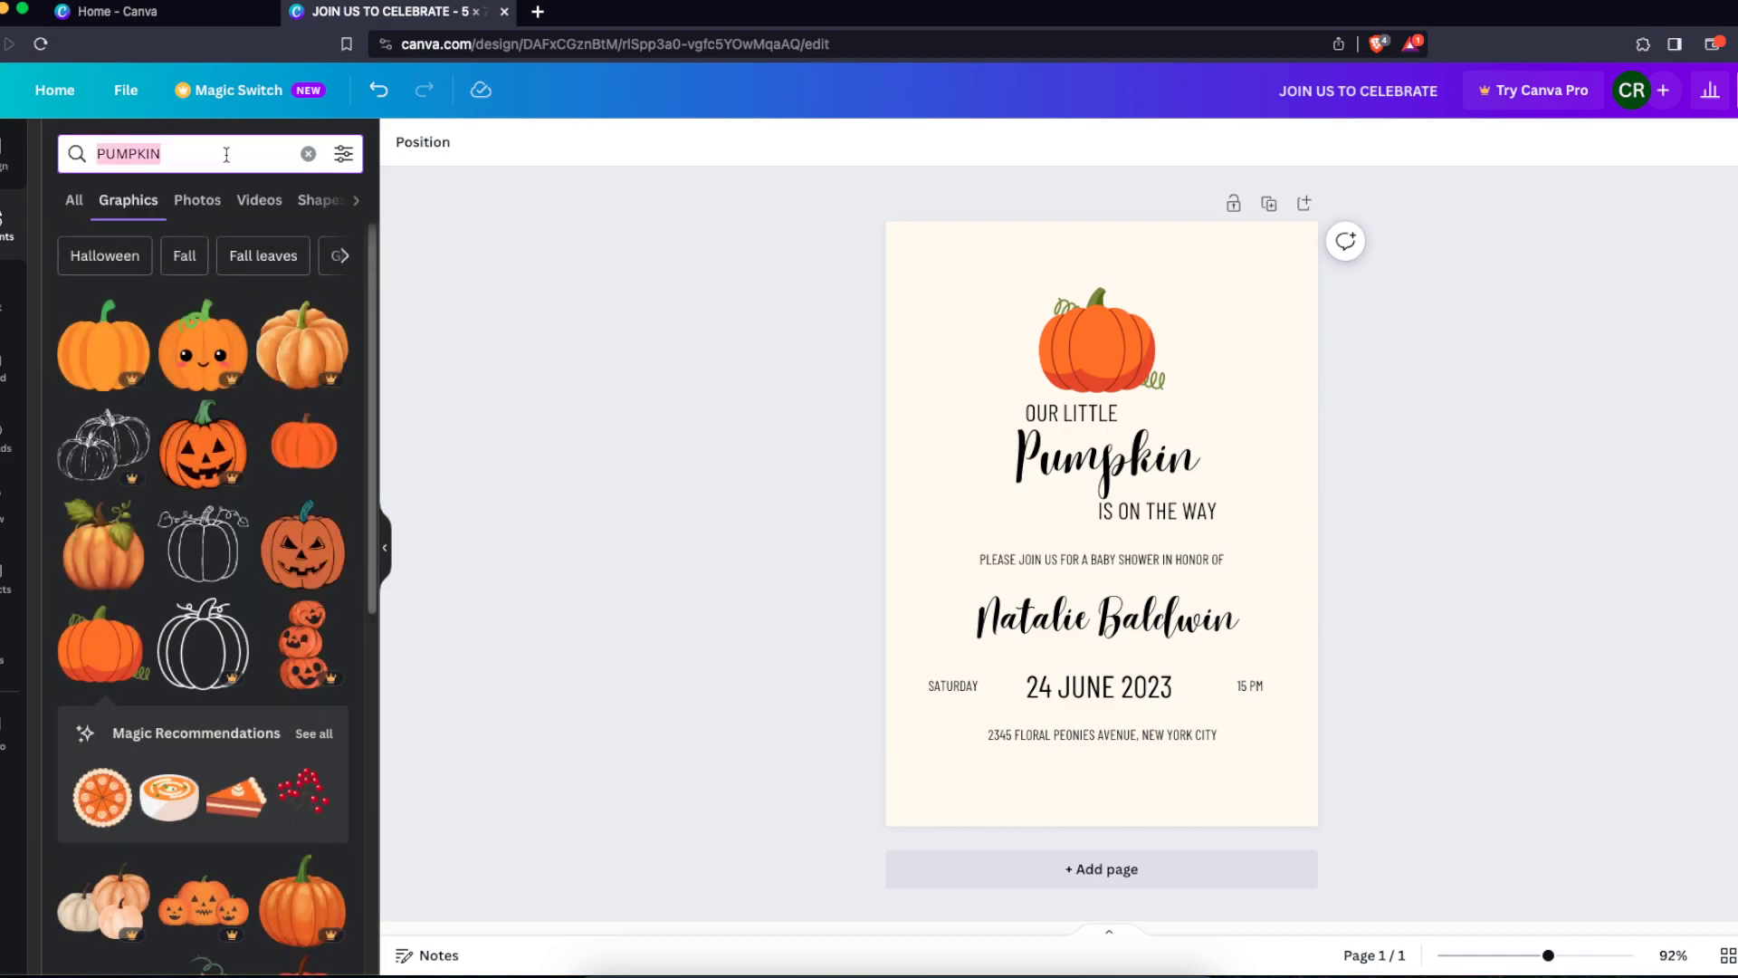
pyautogui.write('HALLOWEEN')
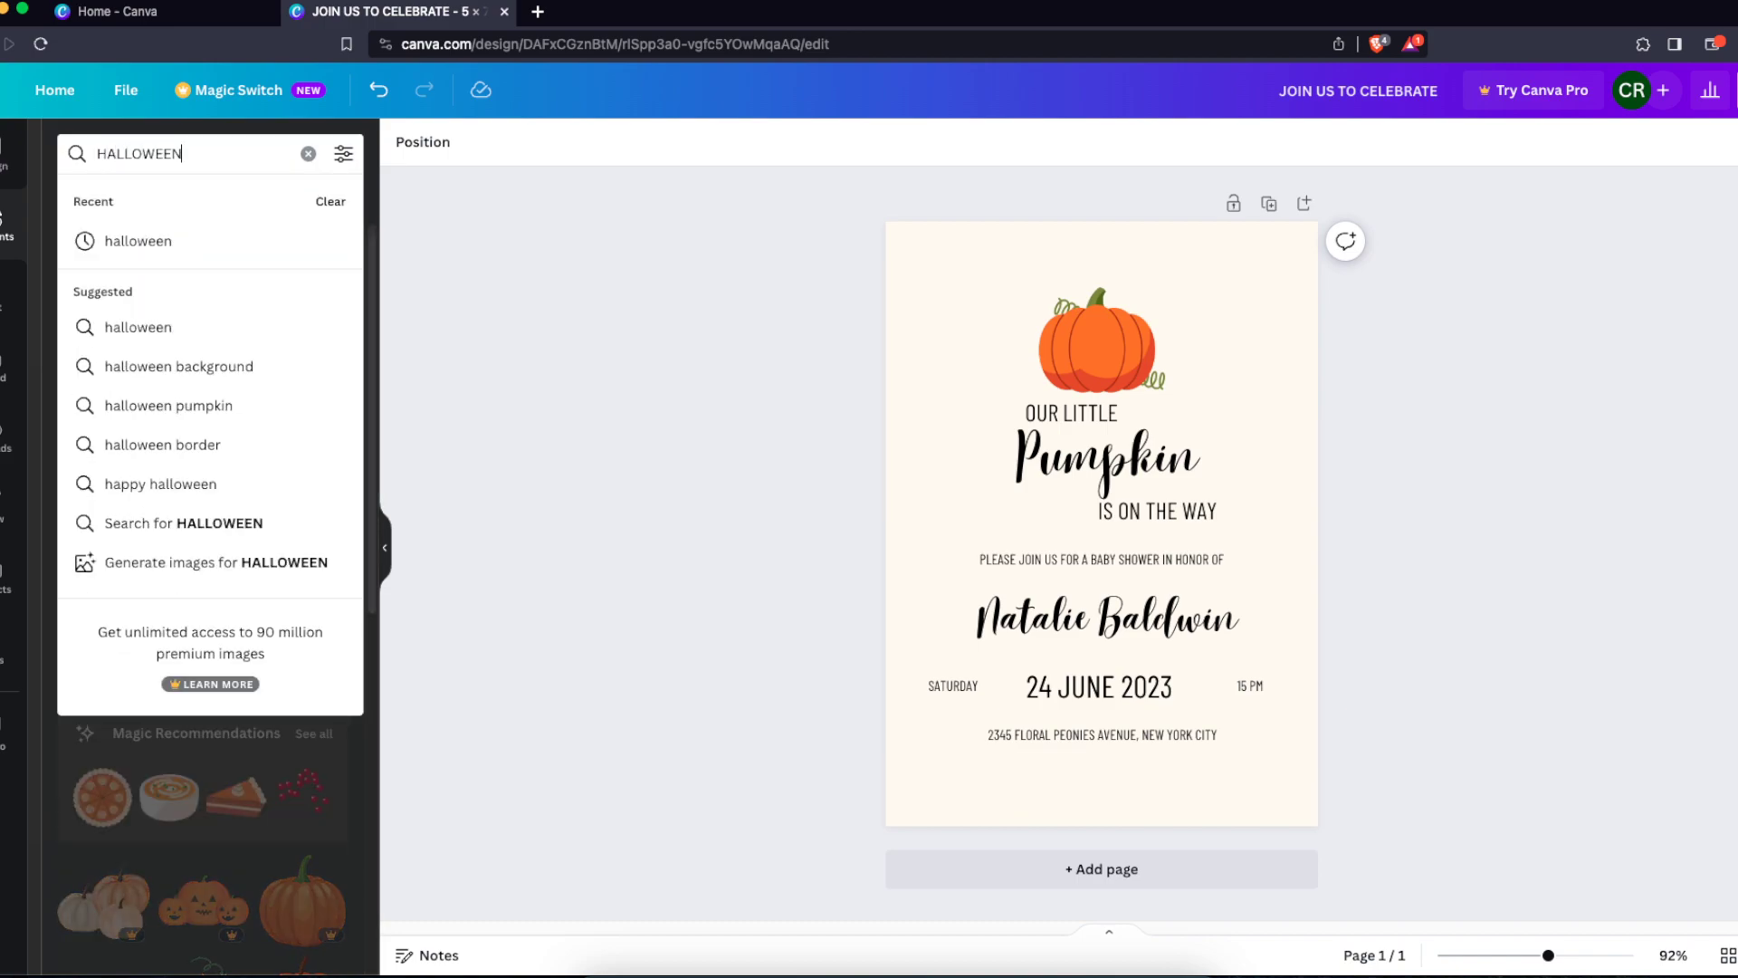
pyautogui.press('Return')
pyautogui.scroll(-3, 302, 557)
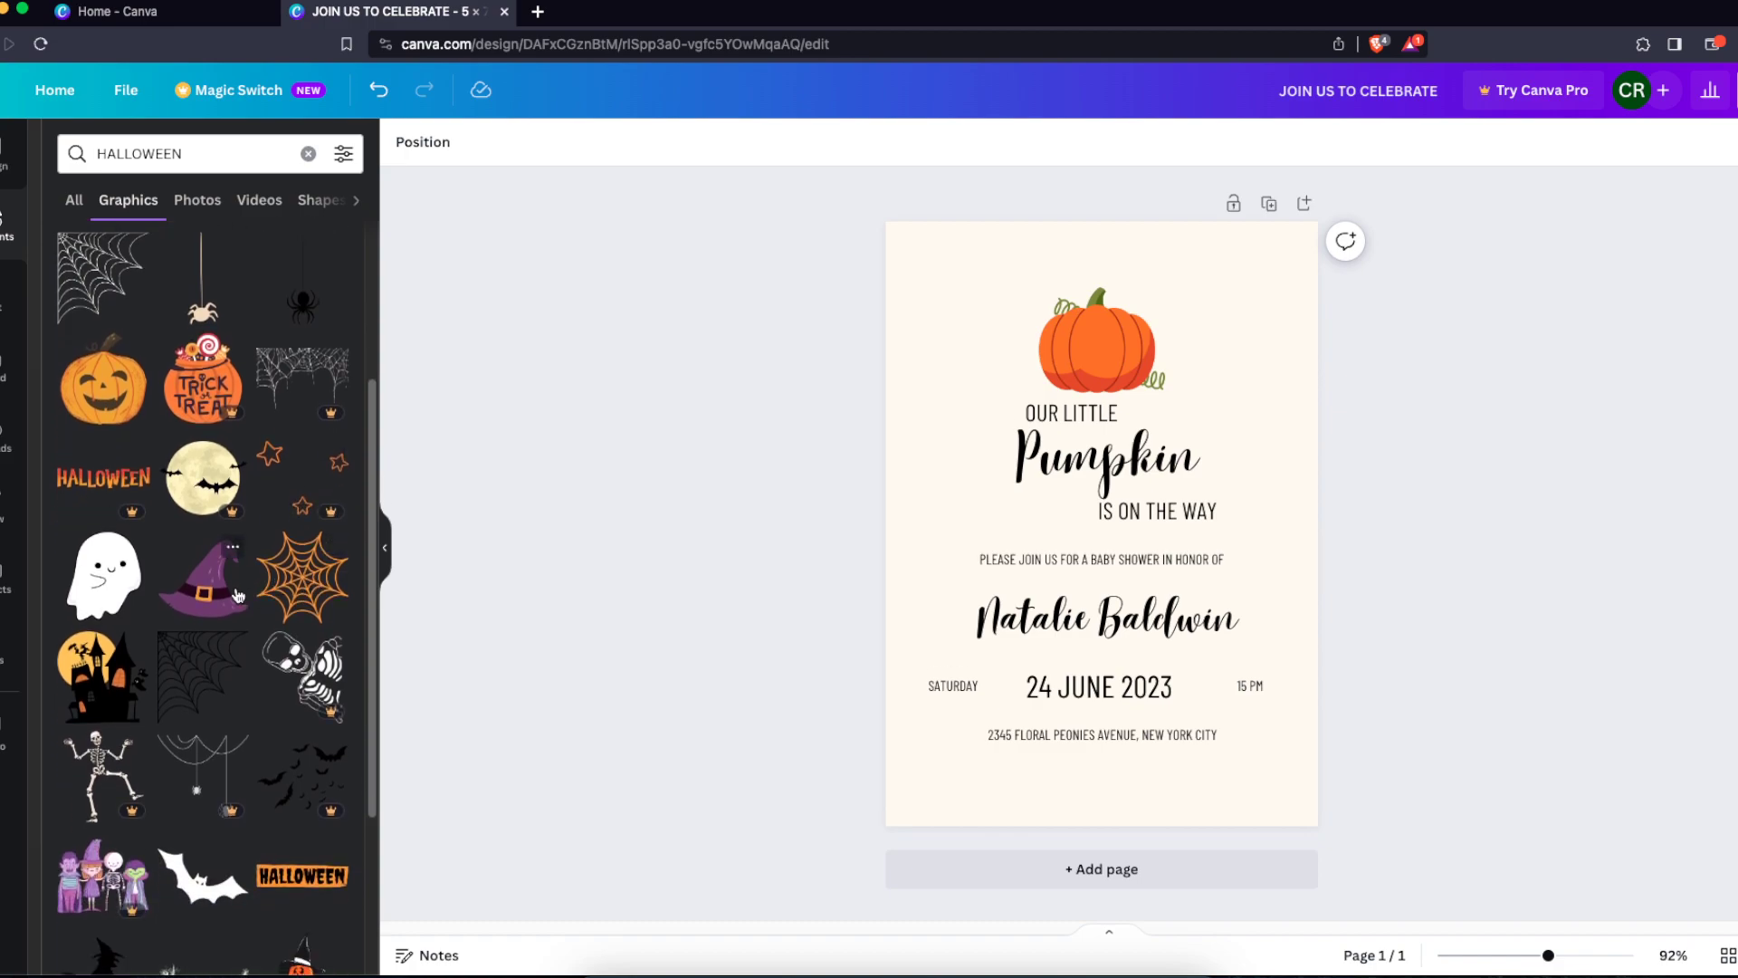
# Add the TRICK OR TREAT graphic from the Halloween results and place it in the page's lower-right corner
pyautogui.scroll(-3, 237, 593)
pyautogui.scroll(-5, 237, 593)
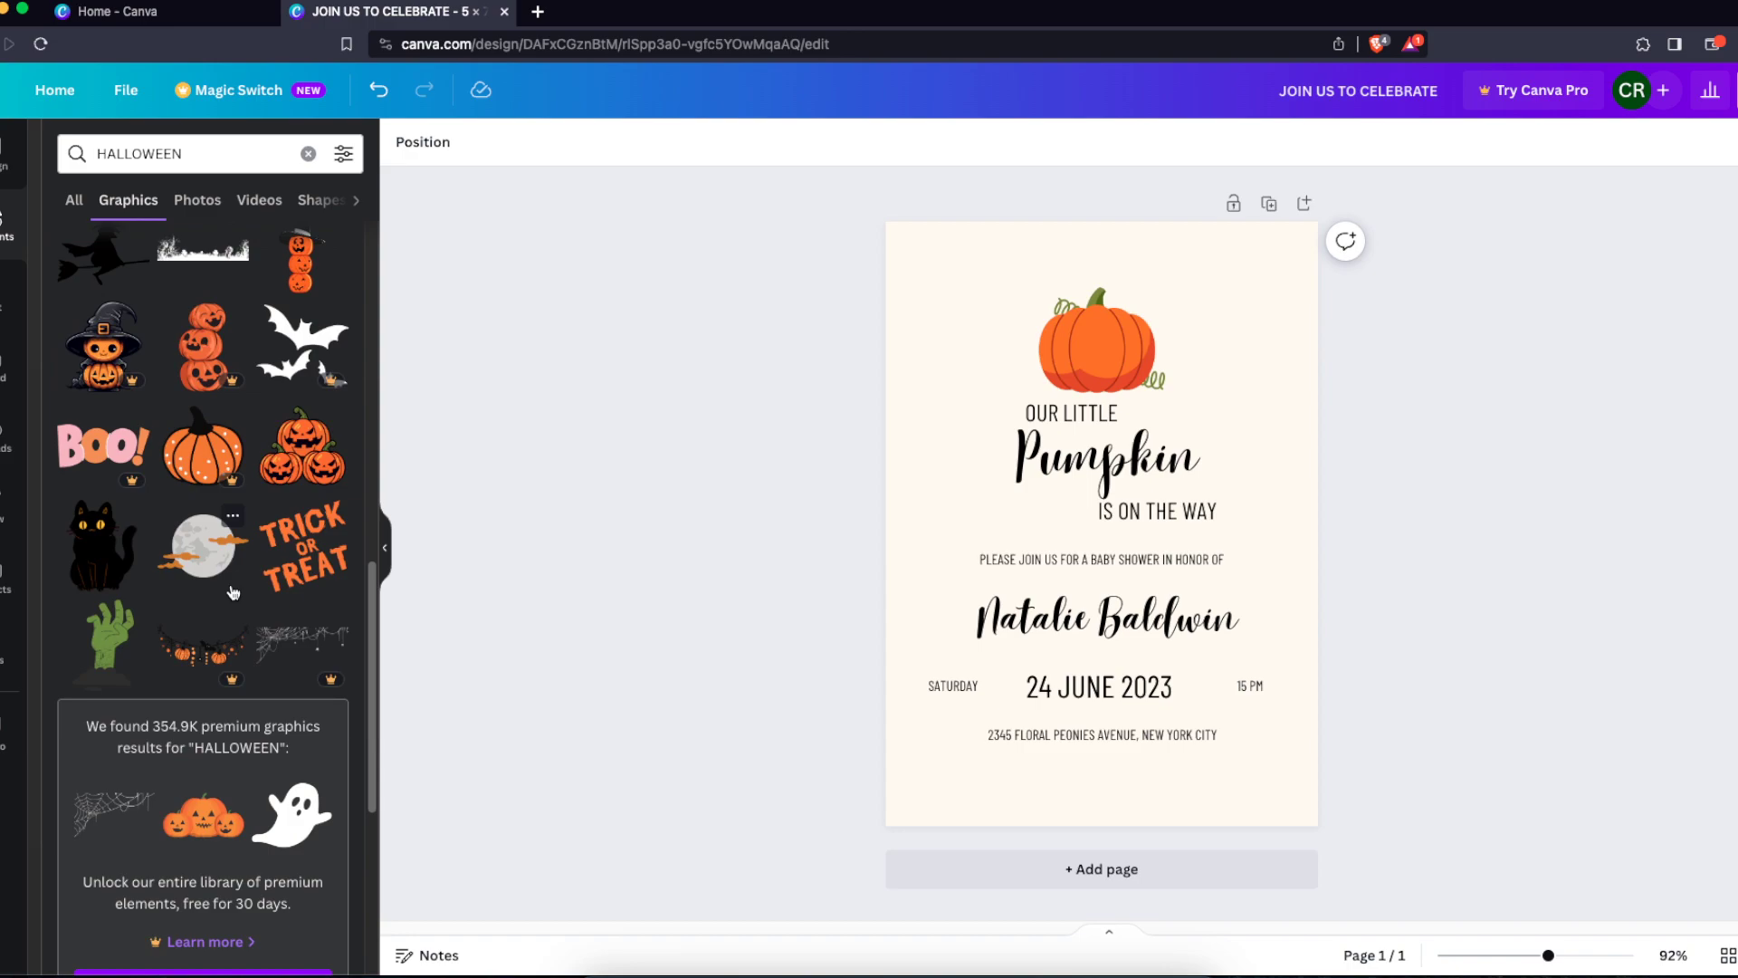
pyautogui.click(338, 575)
pyautogui.moveTo(1167, 592); pyautogui.dragTo(1275, 761)
pyautogui.click(1352, 771)
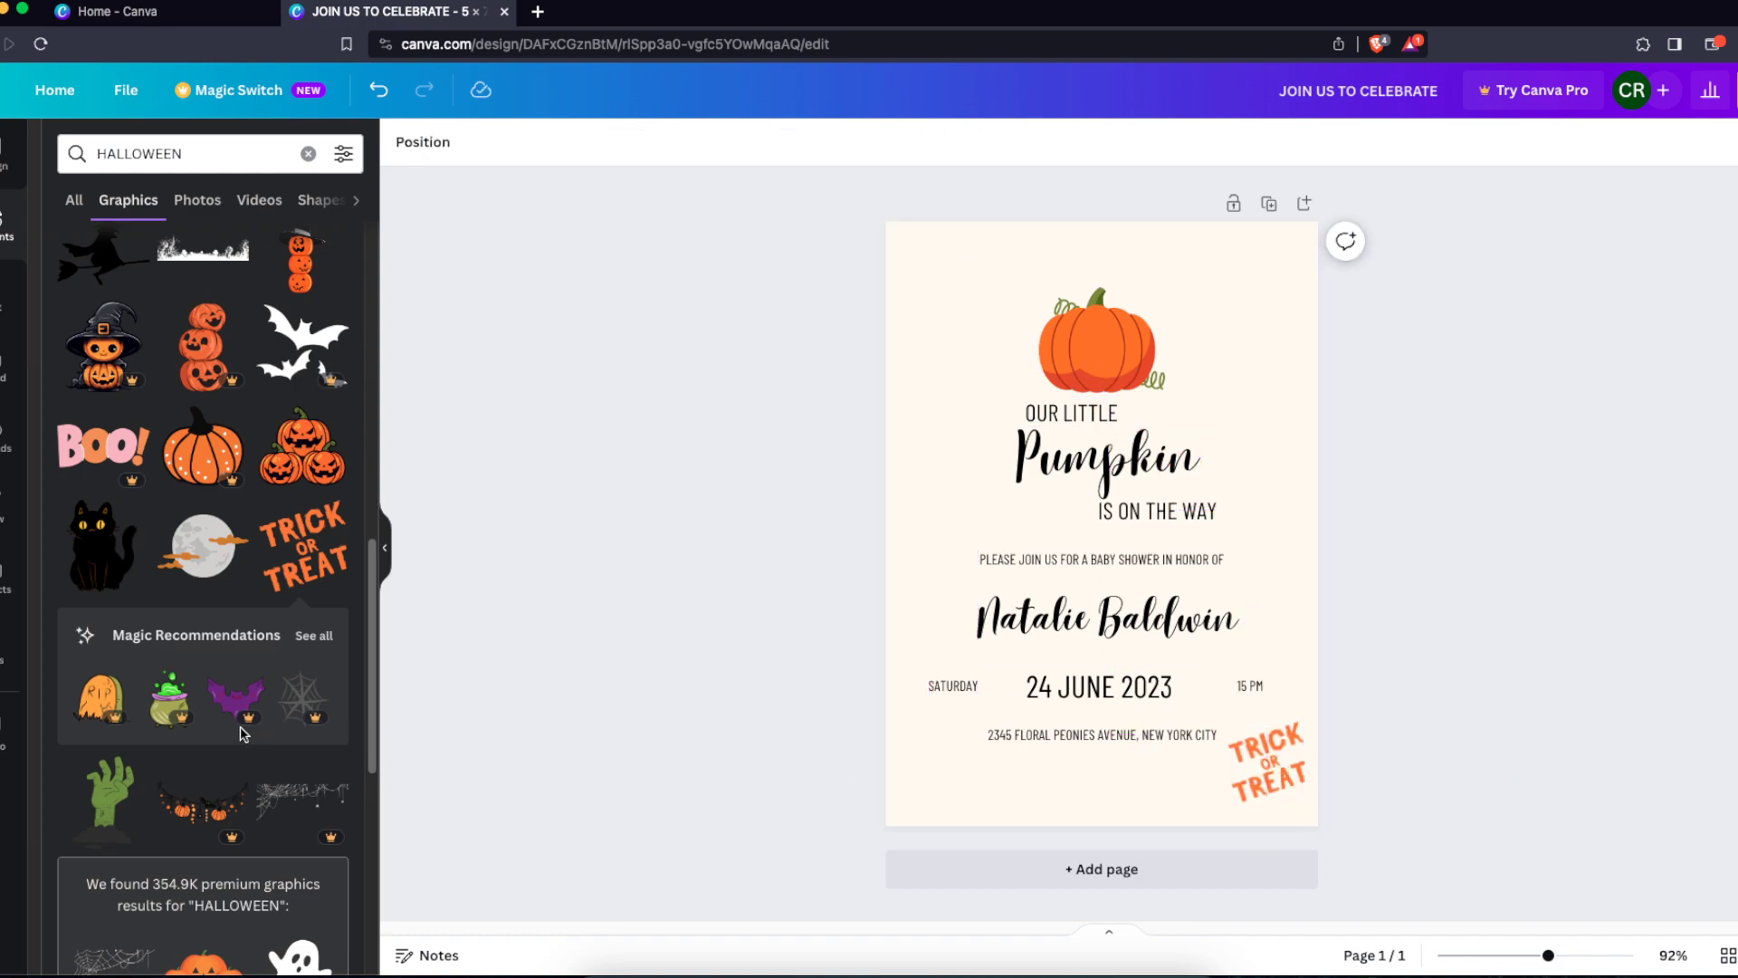
# Add the lit candles graphic and position it to the left of the OUR LITTLE heading
pyautogui.scroll(-5, 251, 735)
pyautogui.scroll(-15, 319, 471)
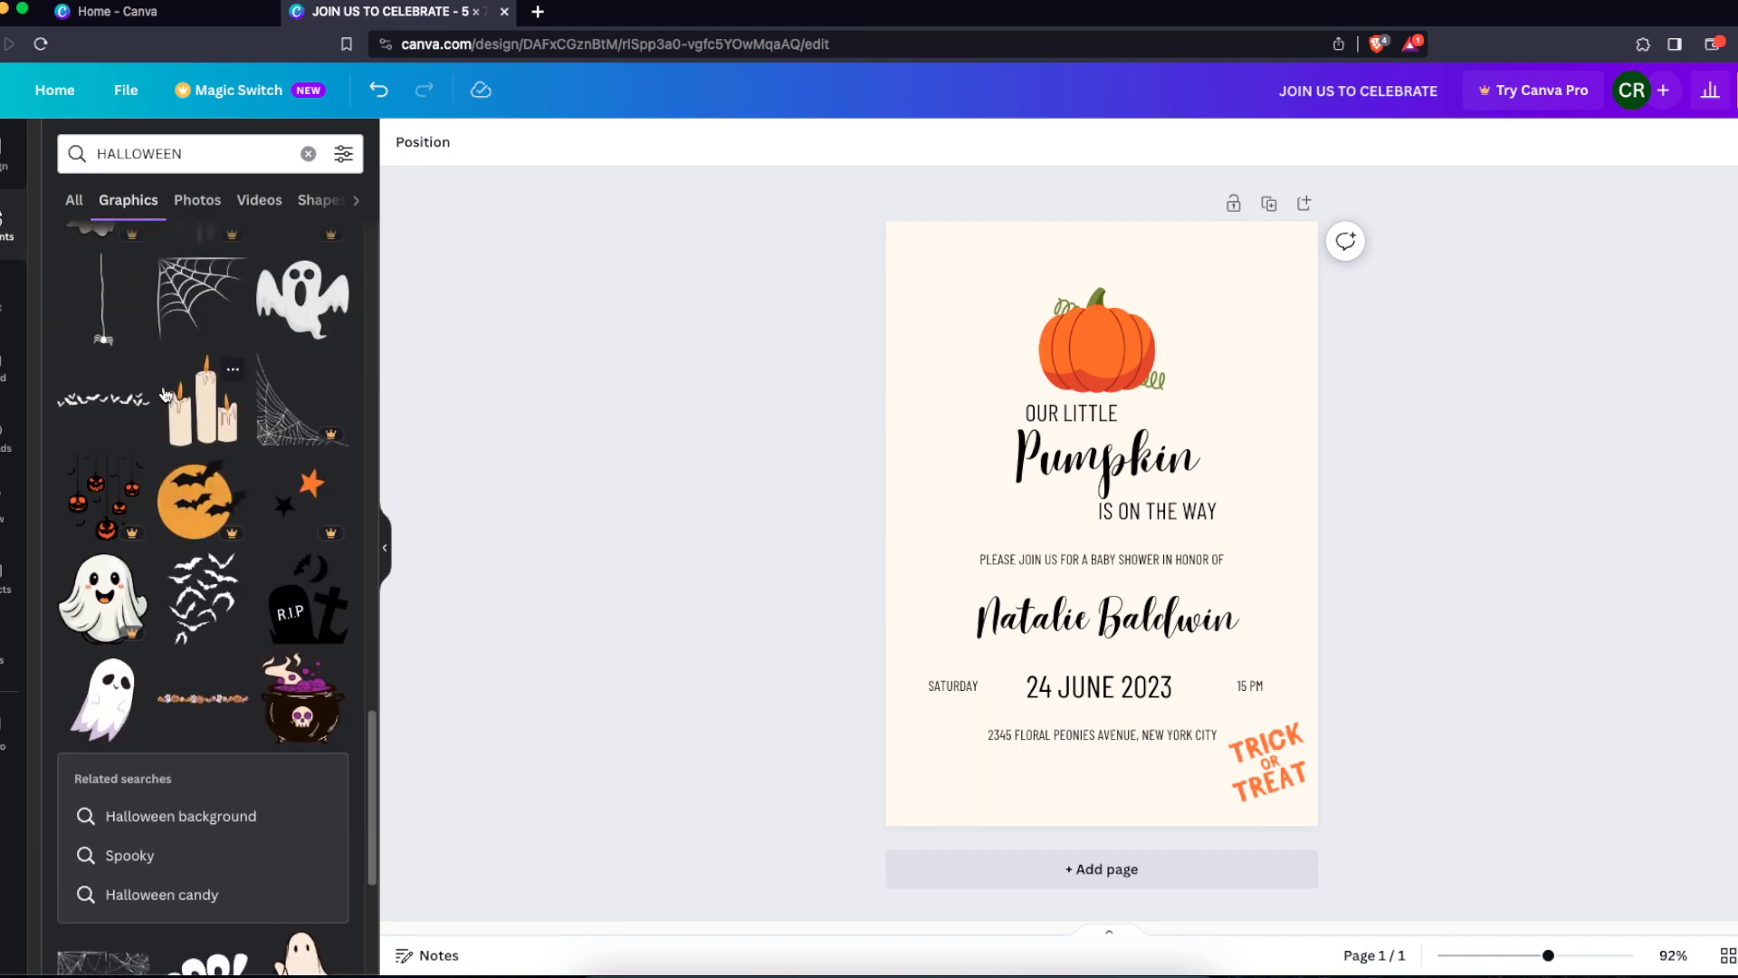
pyautogui.click(197, 406)
pyautogui.moveTo(1189, 414); pyautogui.dragTo(963, 761)
pyautogui.click(1497, 638)
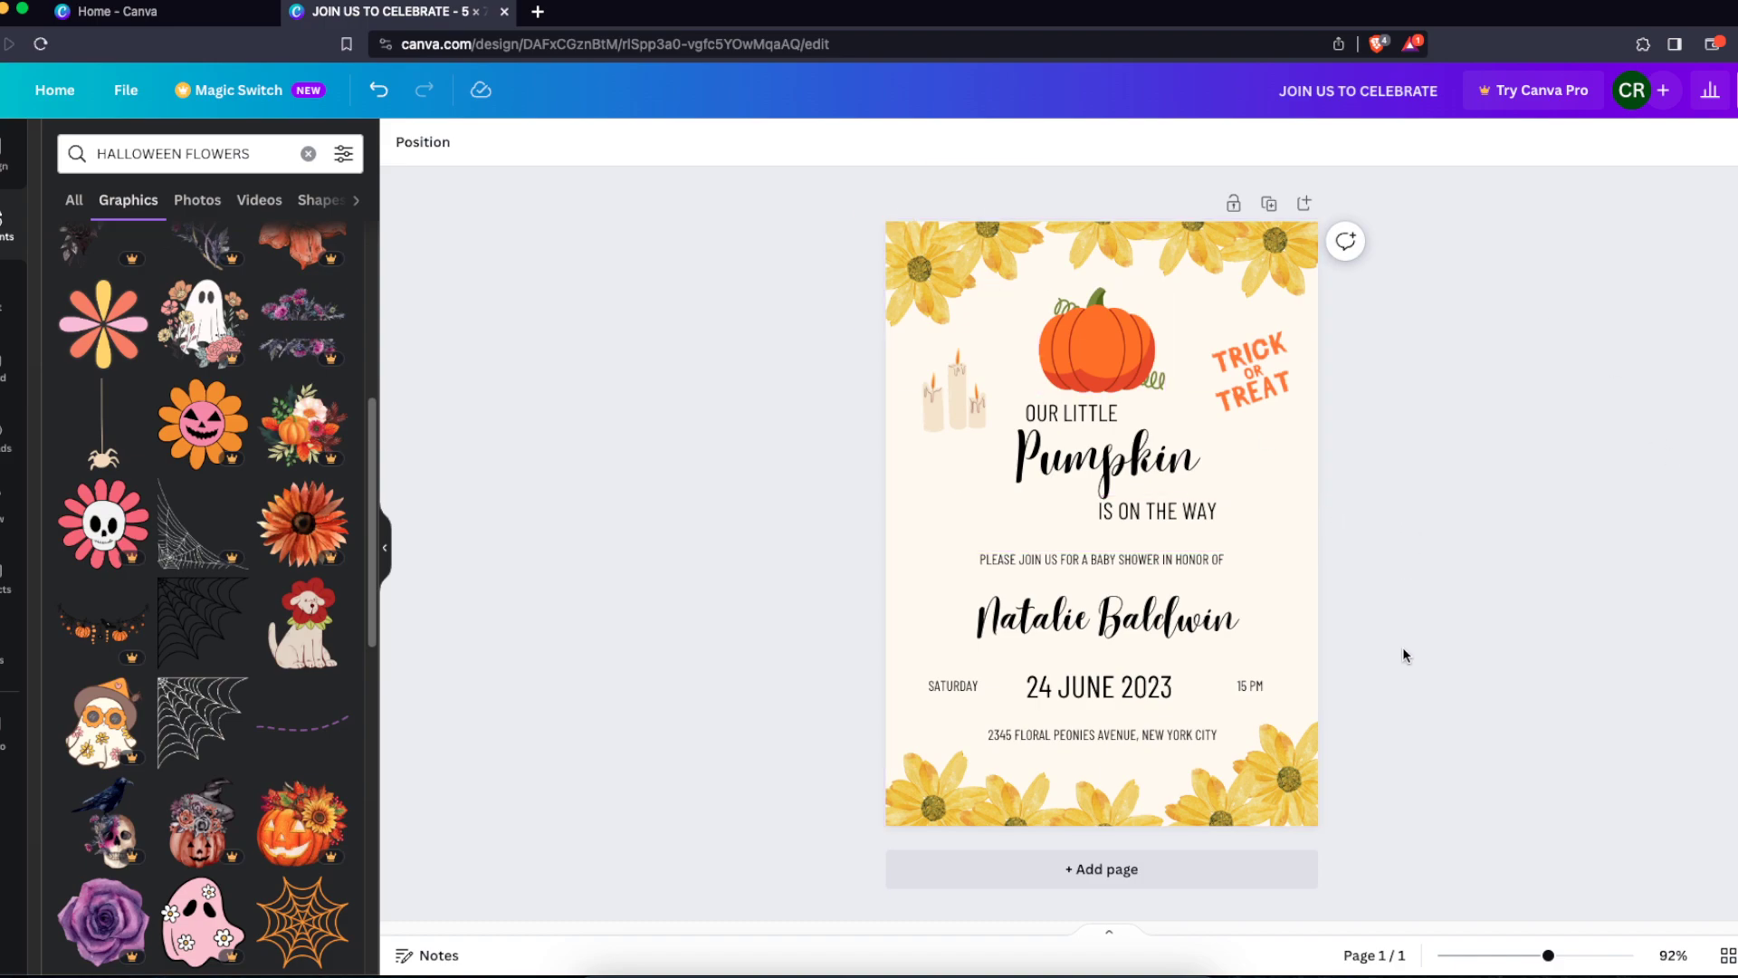
# Open the font list for the Pumpkin heading and browse the available fonts
pyautogui.moveTo(1470, 331); pyautogui.dragTo(688, 727)
pyautogui.click(680, 646)
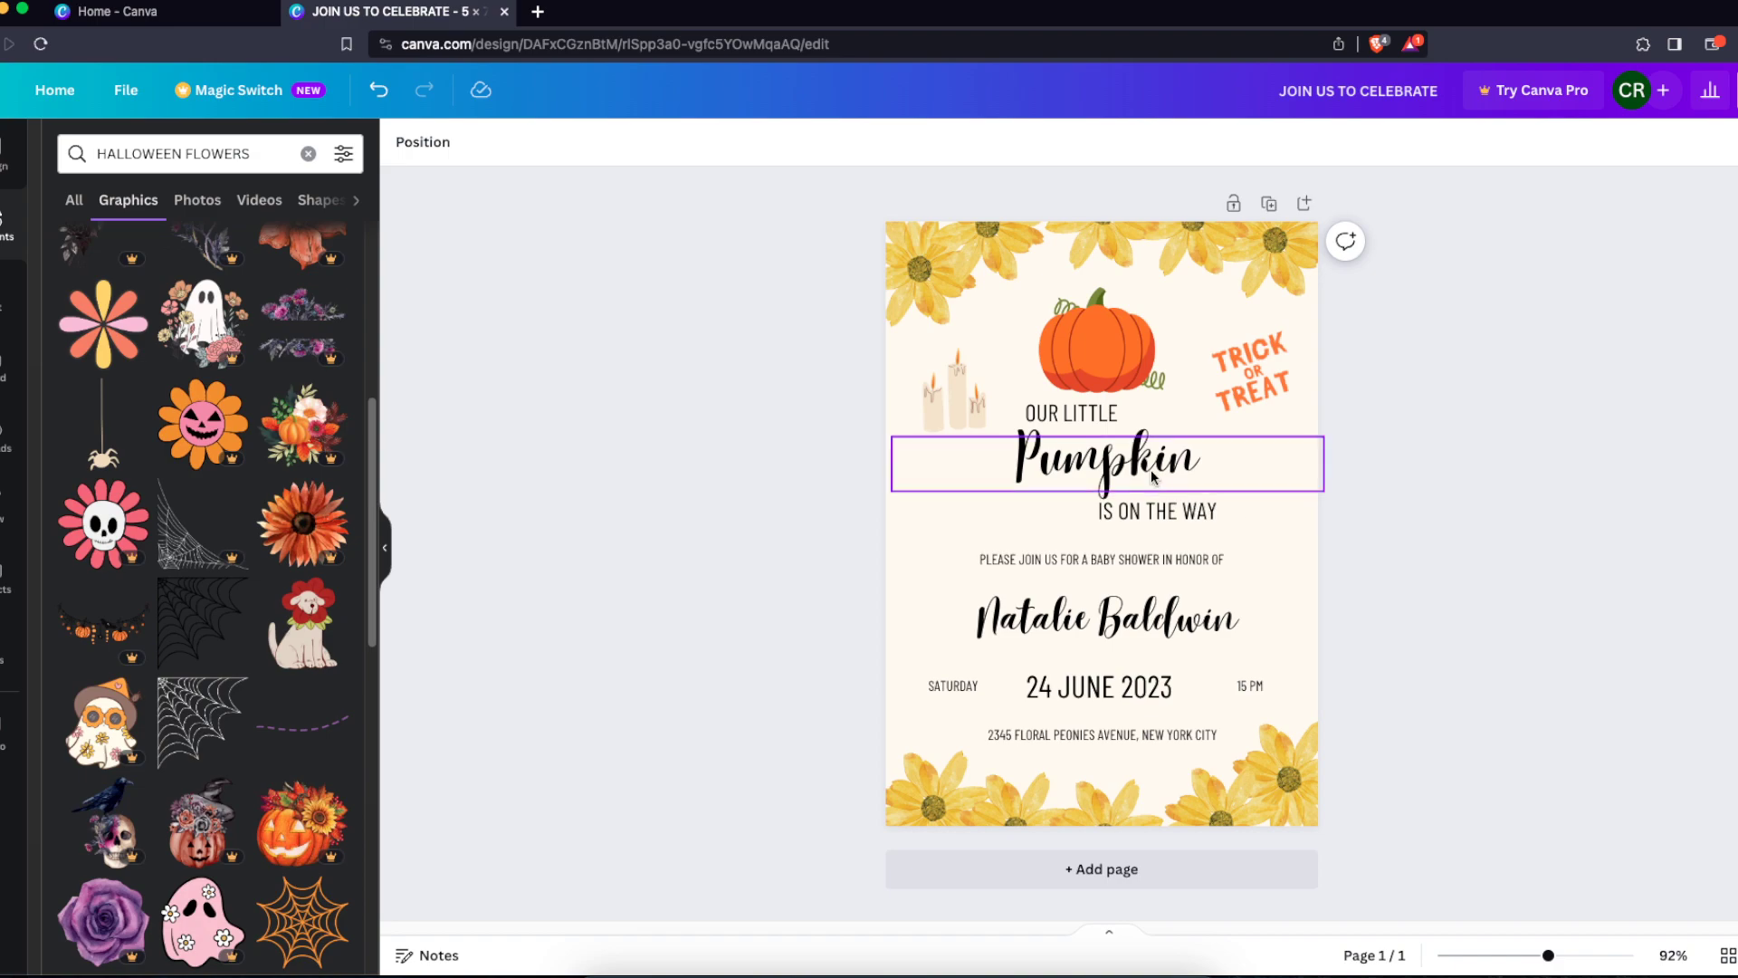
pyautogui.click(1103, 457)
pyautogui.click(425, 142)
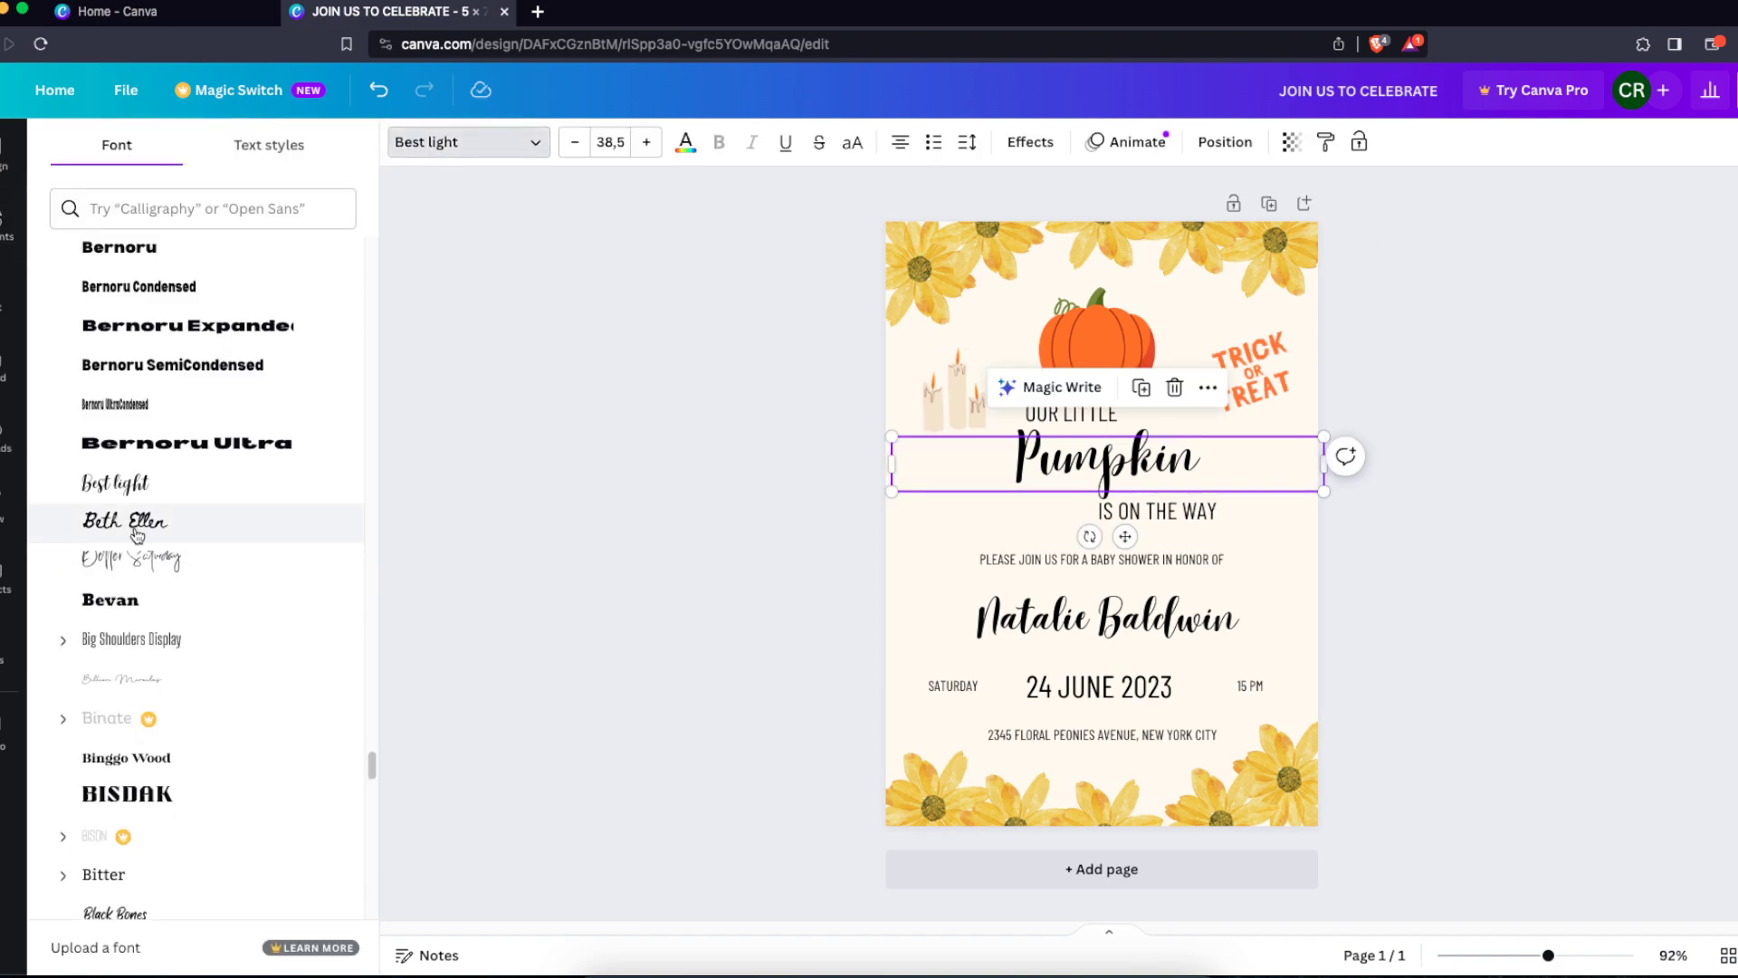
pyautogui.scroll(-6, 284, 591)
pyautogui.scroll(-2, 284, 591)
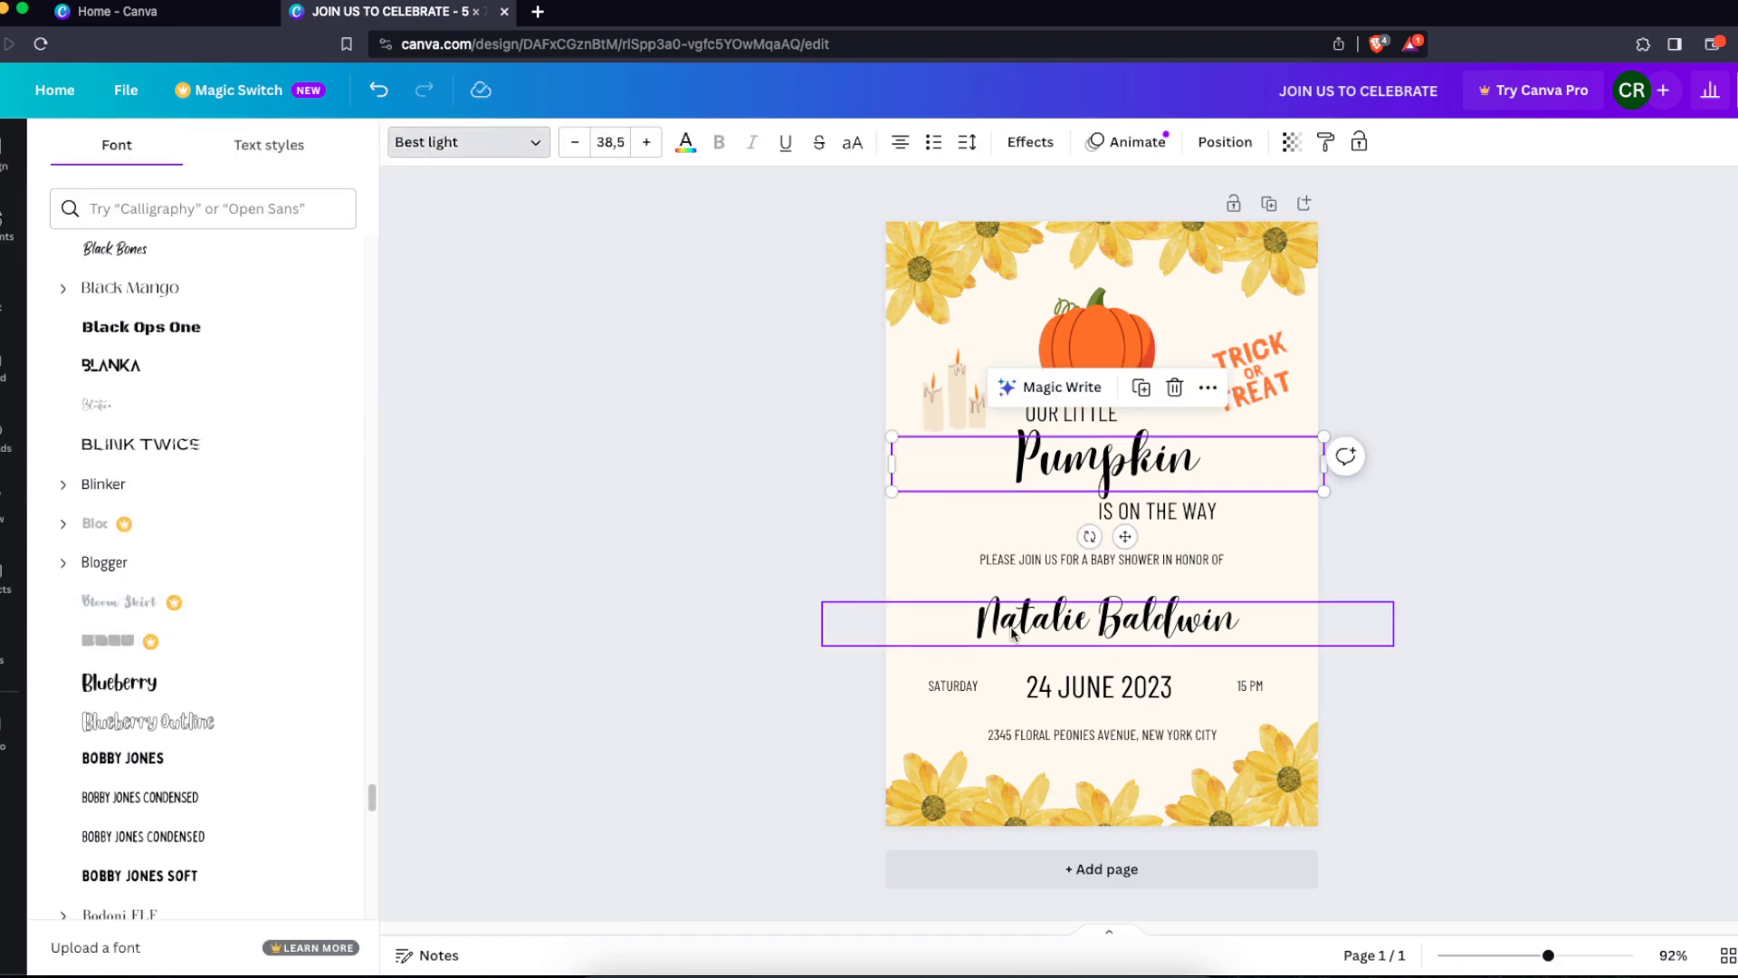
pyautogui.click(1159, 562)
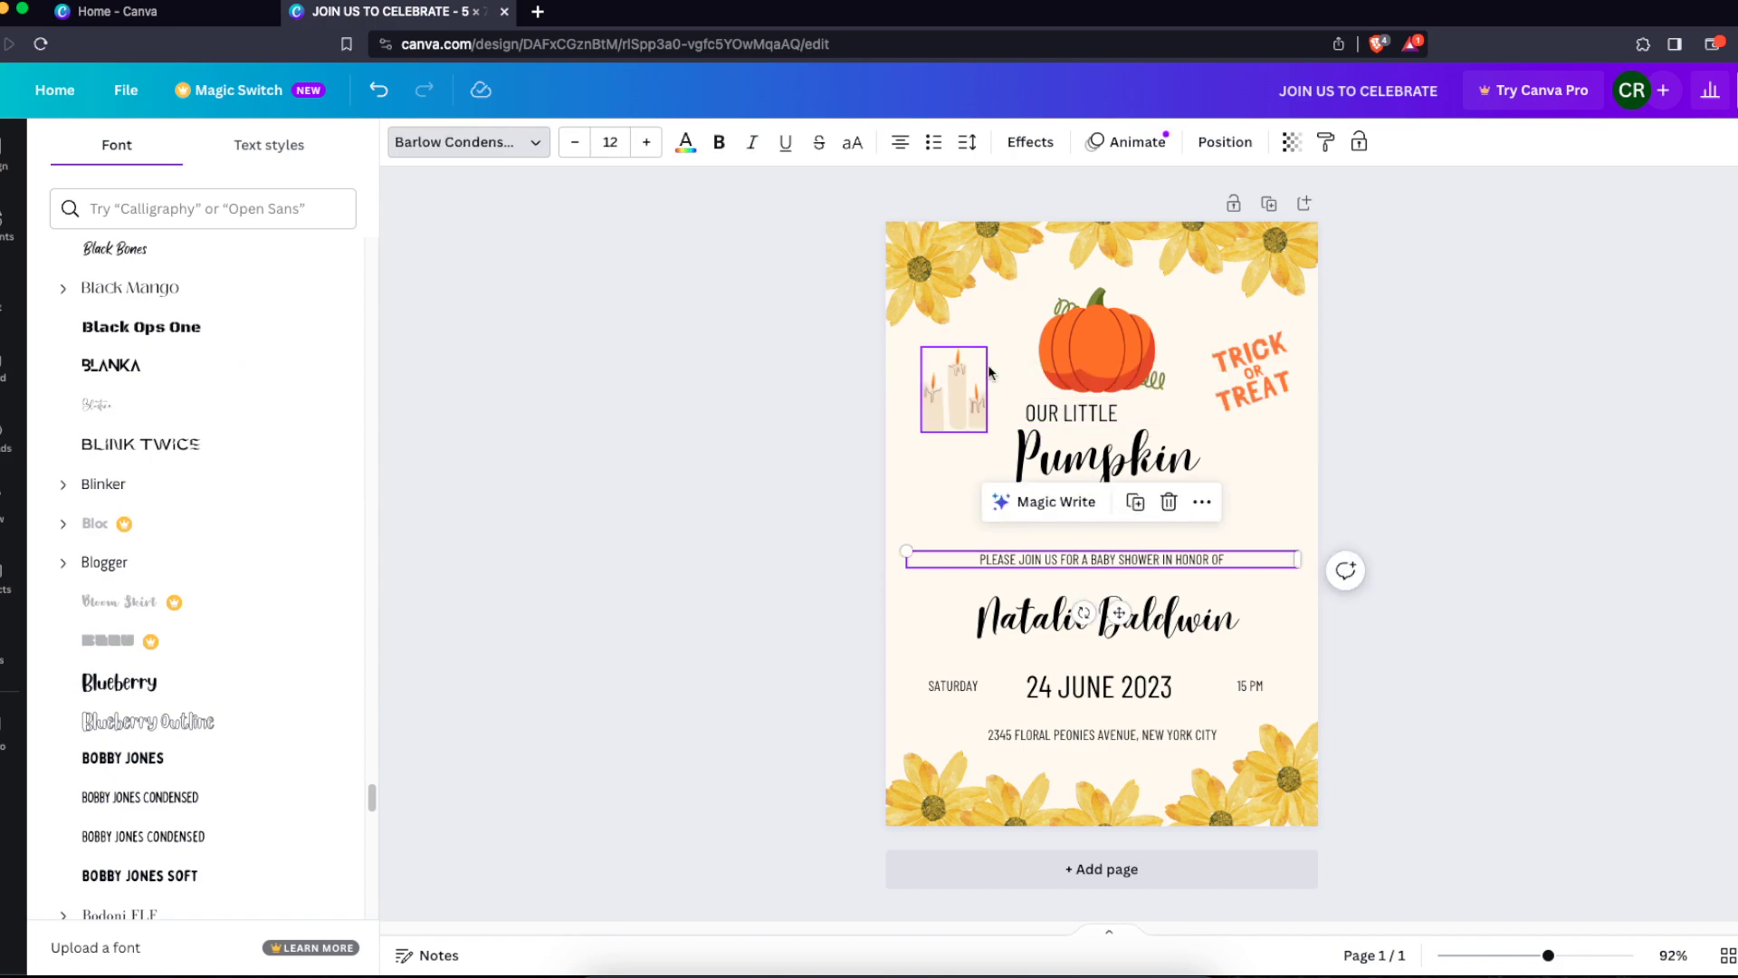
pyautogui.click(1439, 566)
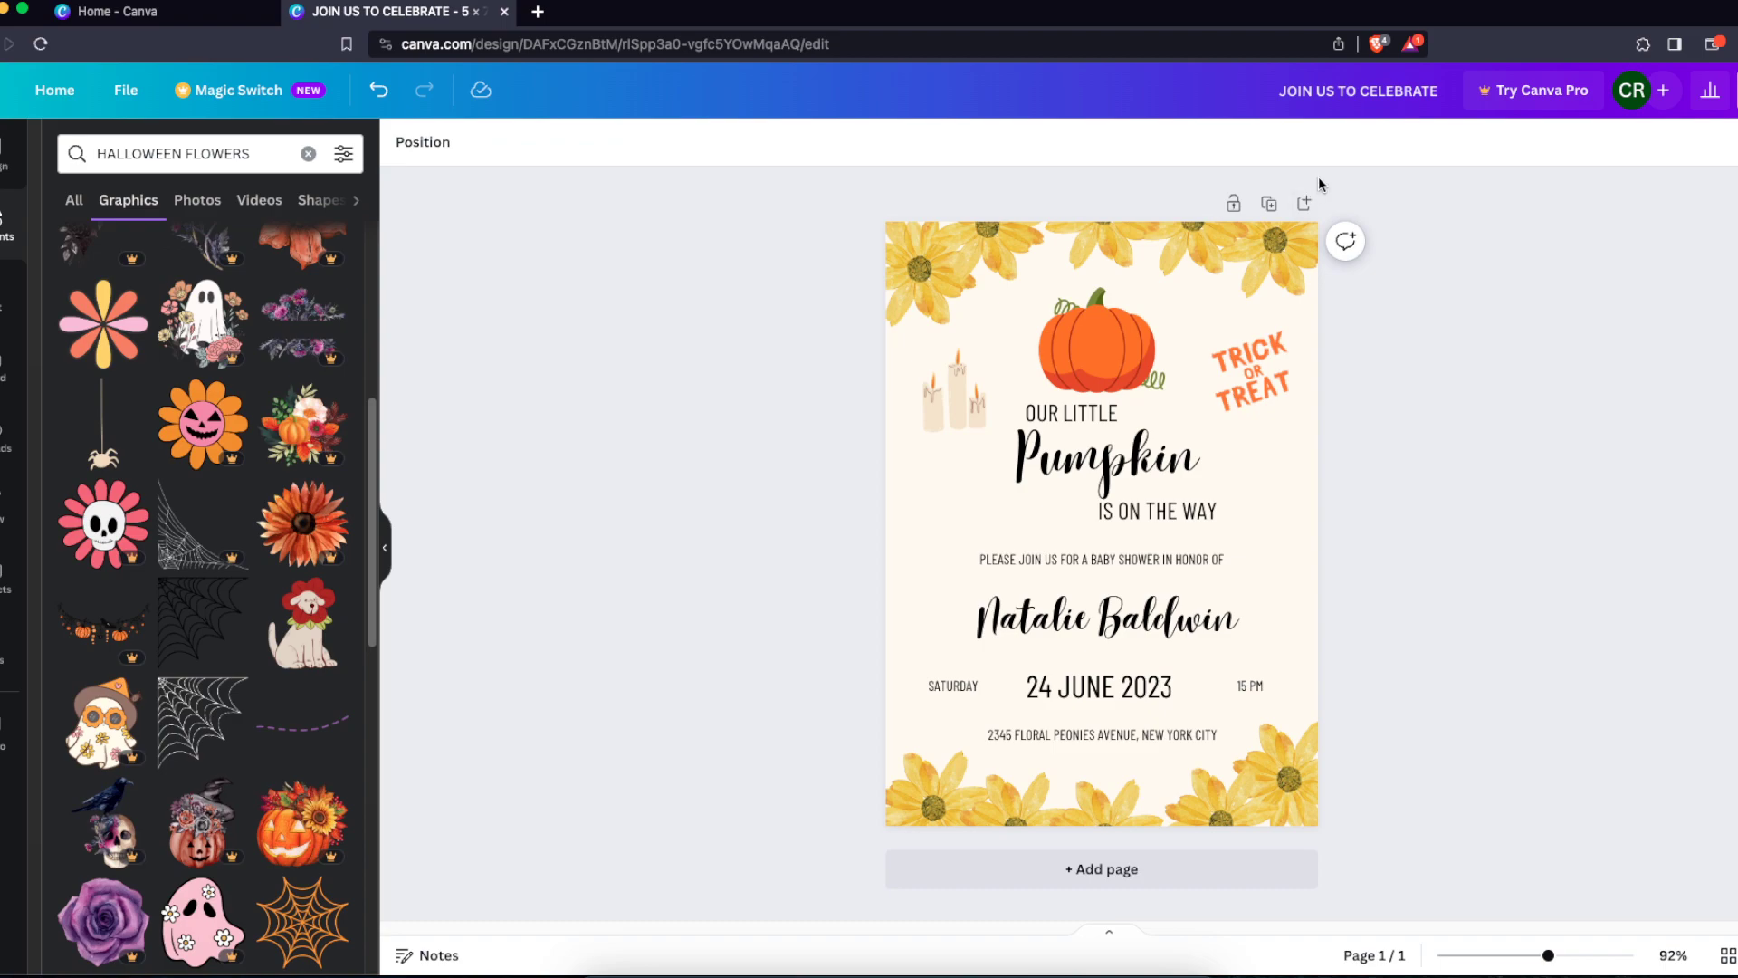
# Add a new page and apply the Orange and Pink Watercolor Pumpkin Baby Shower Invitation template to it
pyautogui.click(1303, 203)
pyautogui.click(1131, 208)
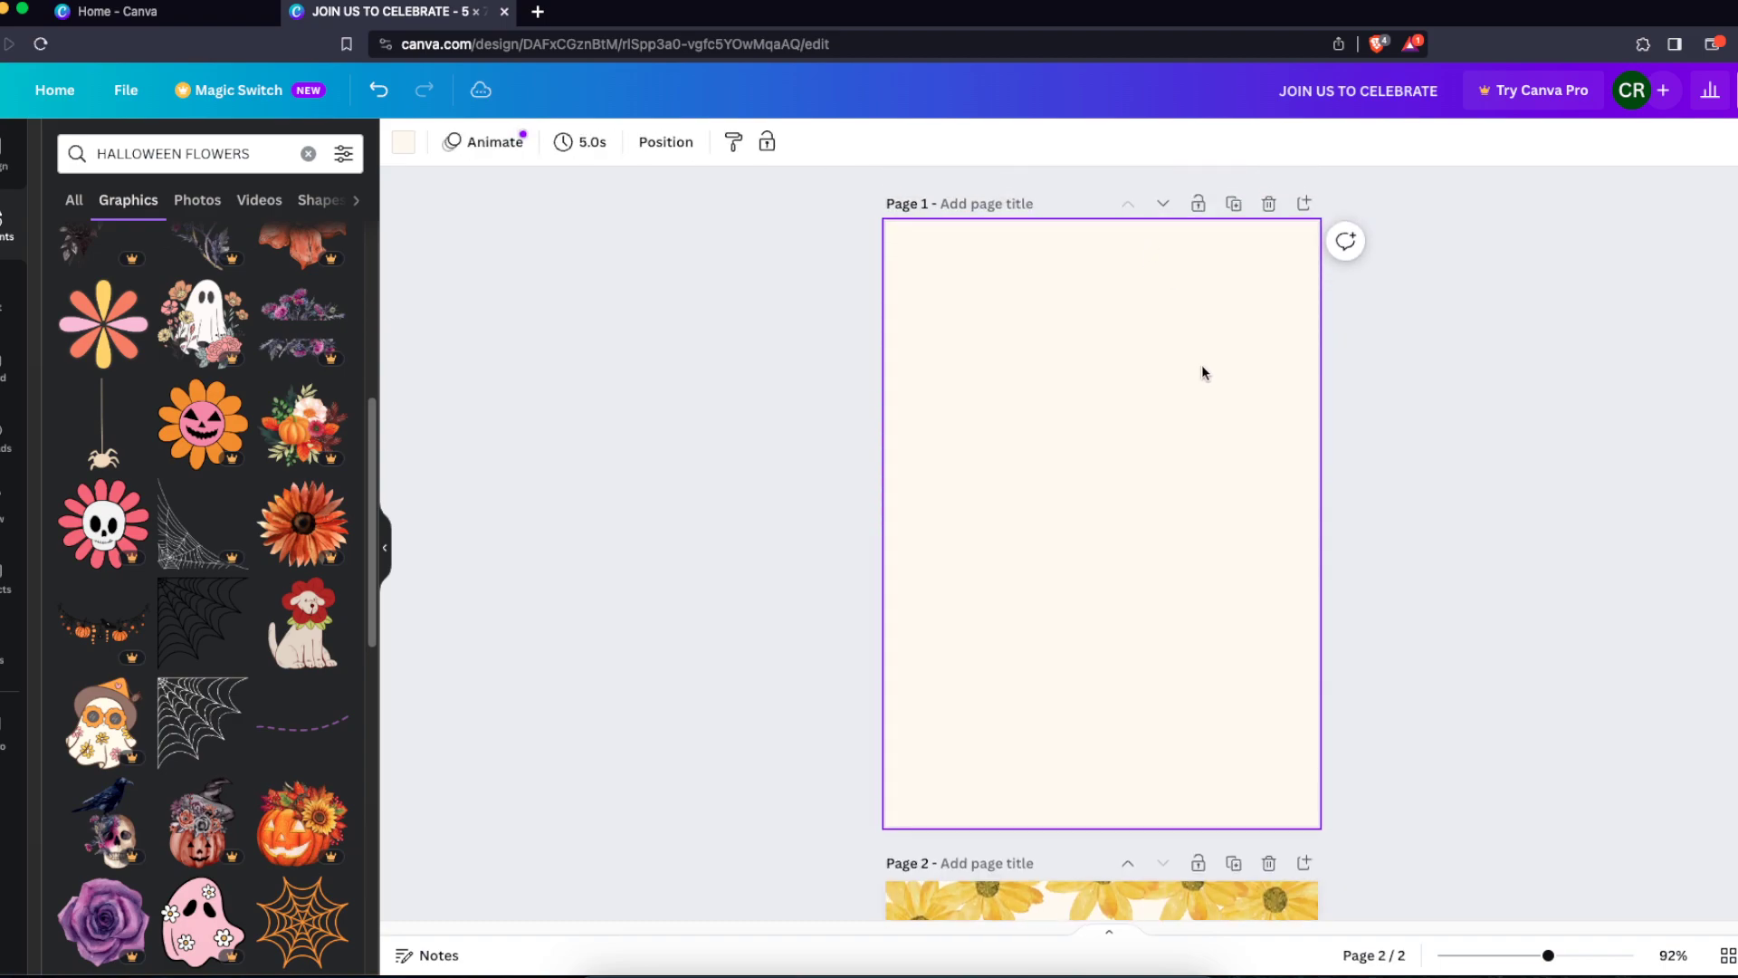
pyautogui.click(7, 174)
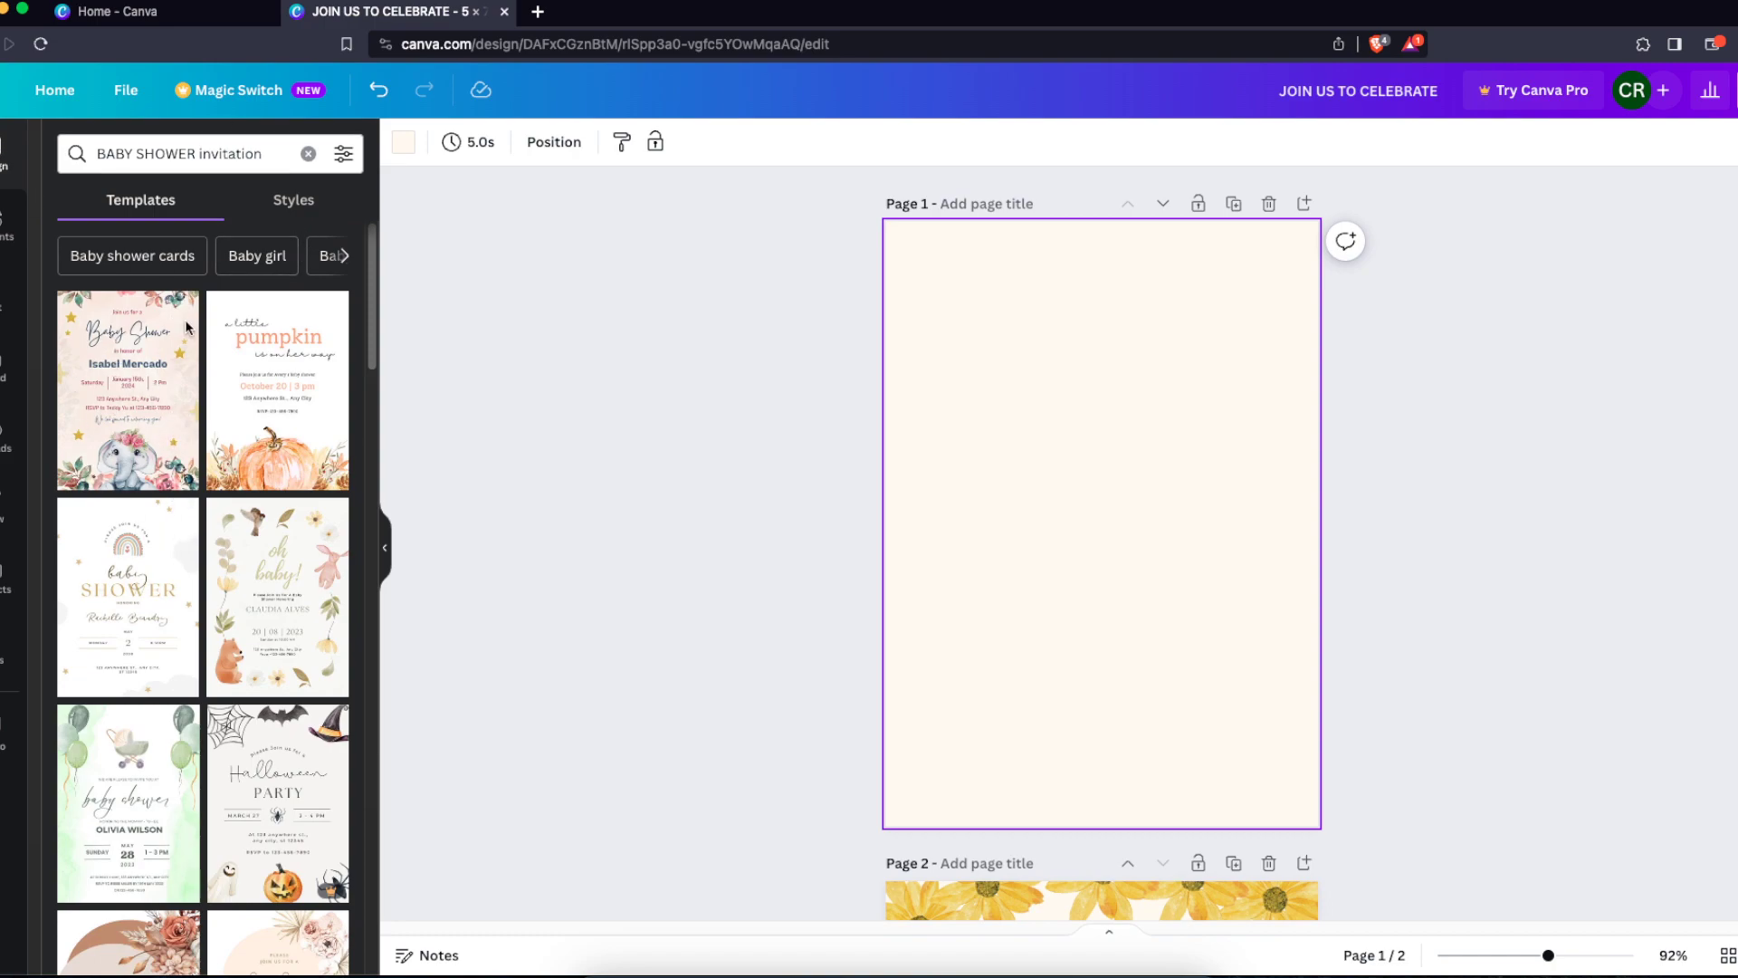
pyautogui.click(328, 413)
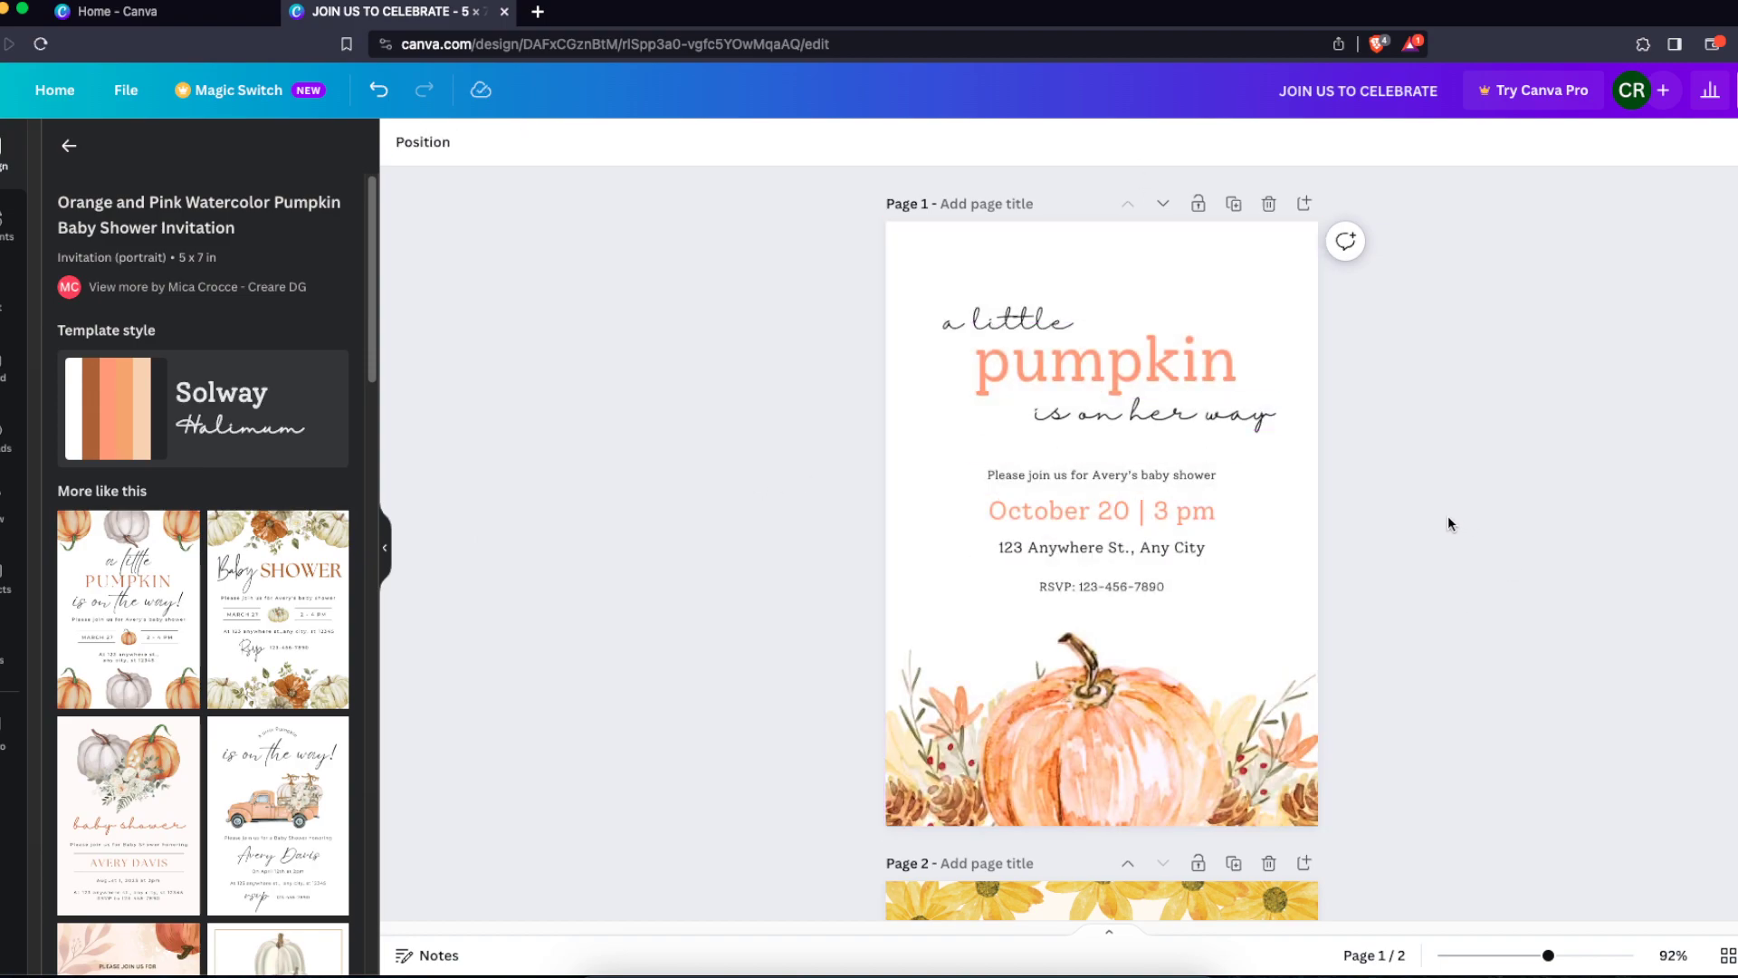
# Add another page and apply the Orange Floral Pumpkins Aesthetic Fall Baby Shower Invitation template
pyautogui.click(1304, 204)
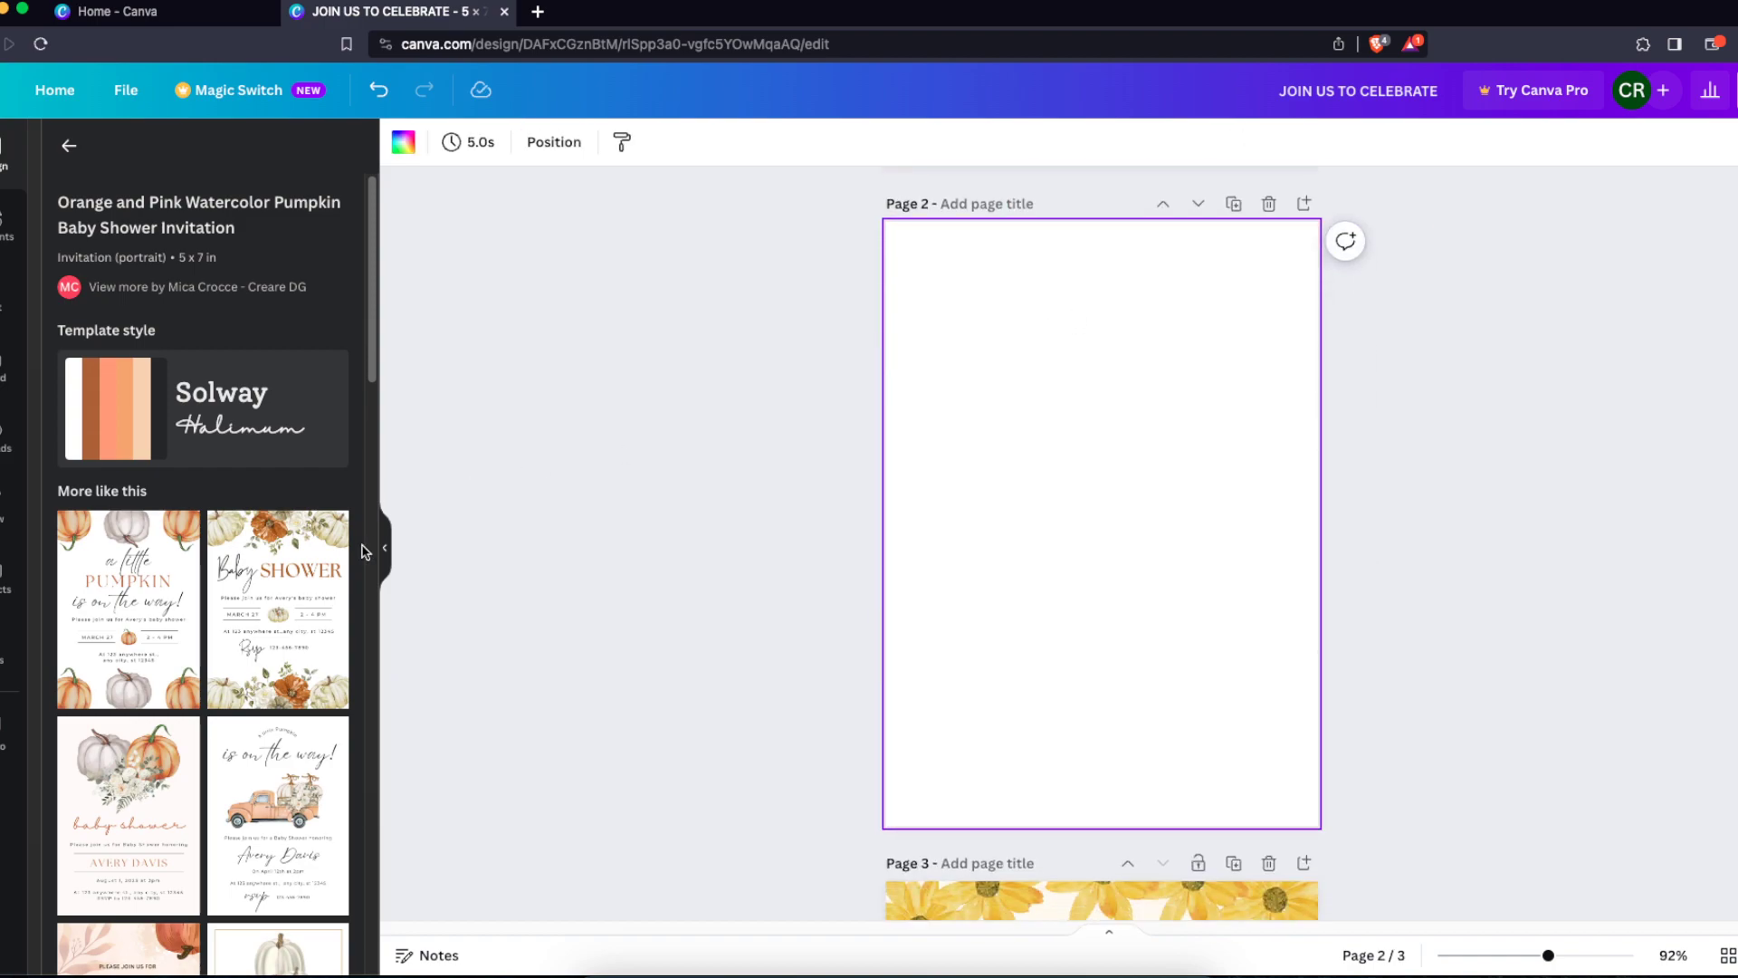
pyautogui.click(254, 634)
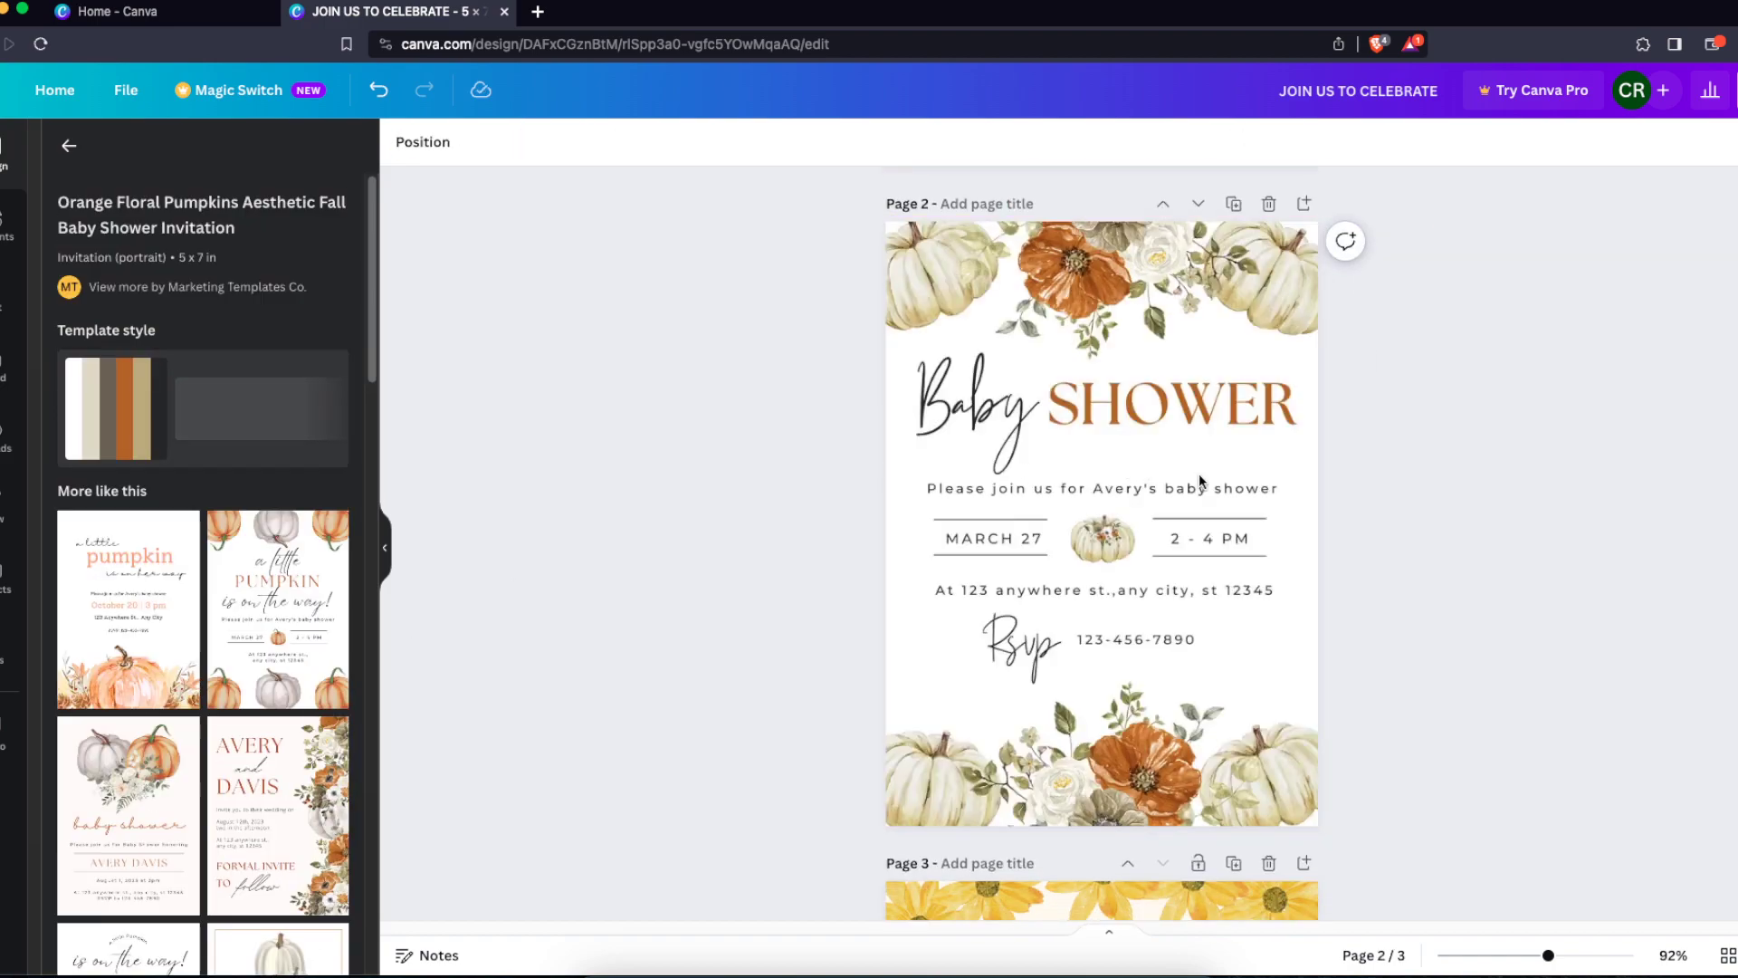
# Add a third new page and apply the White Cute Rainbow Baby Shower Invitation template
pyautogui.click(1306, 203)
pyautogui.click(69, 148)
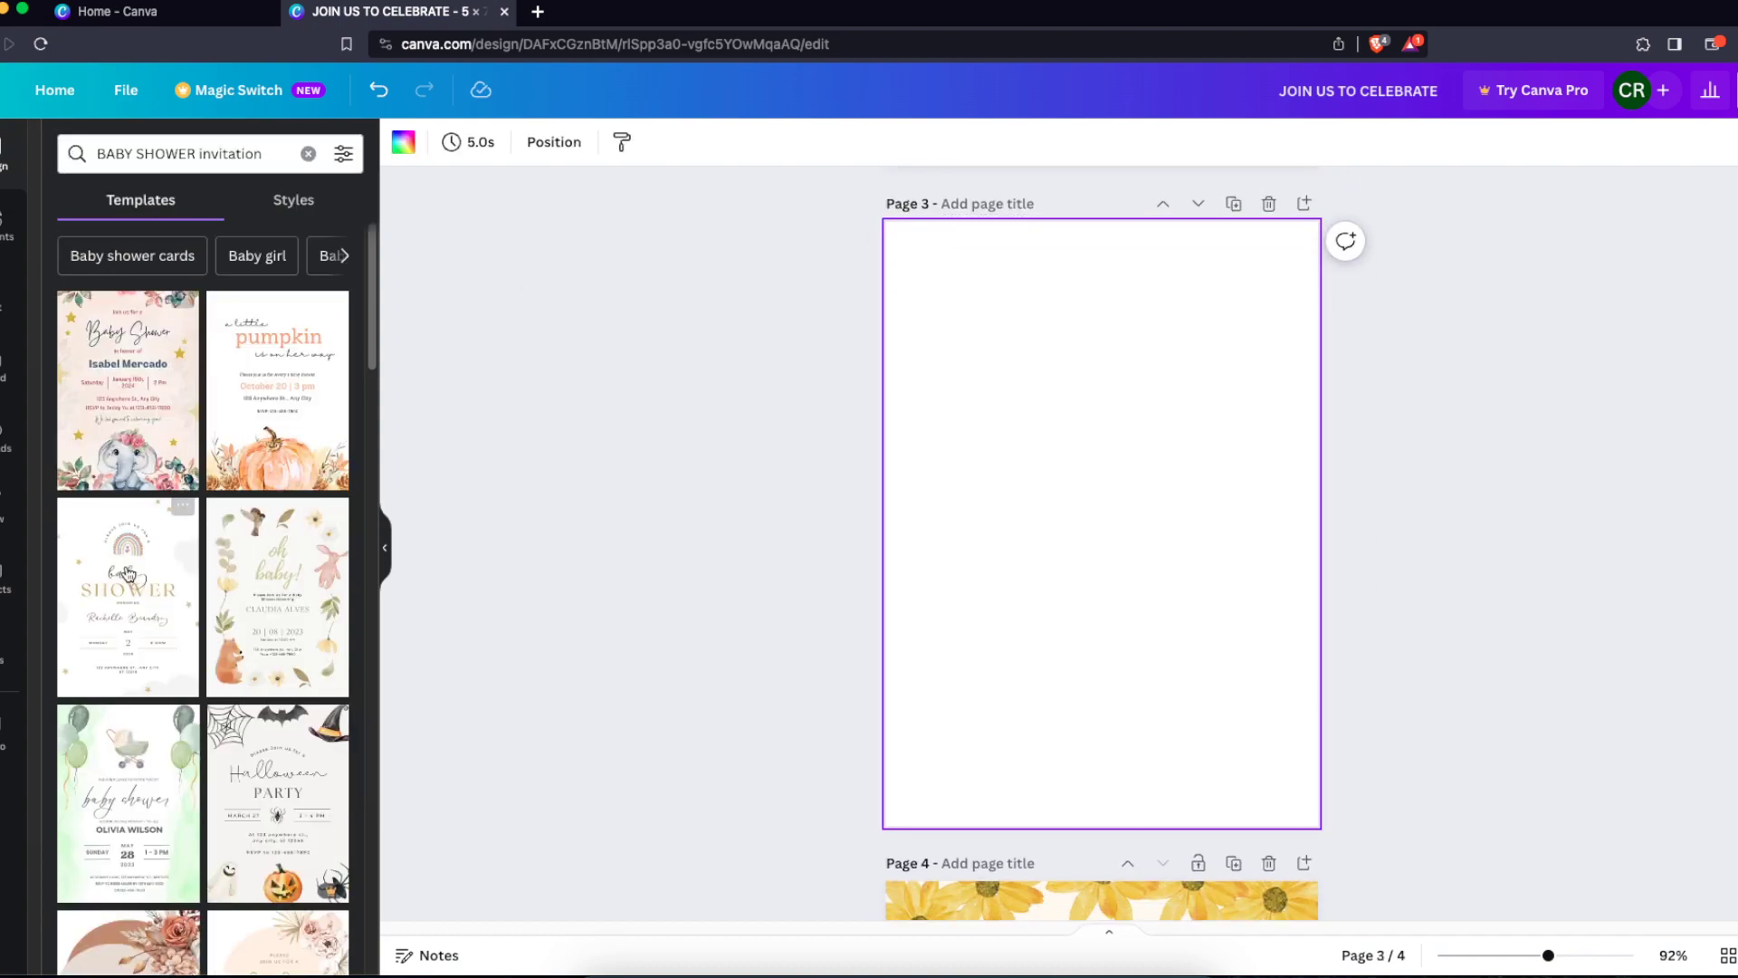
pyautogui.click(106, 595)
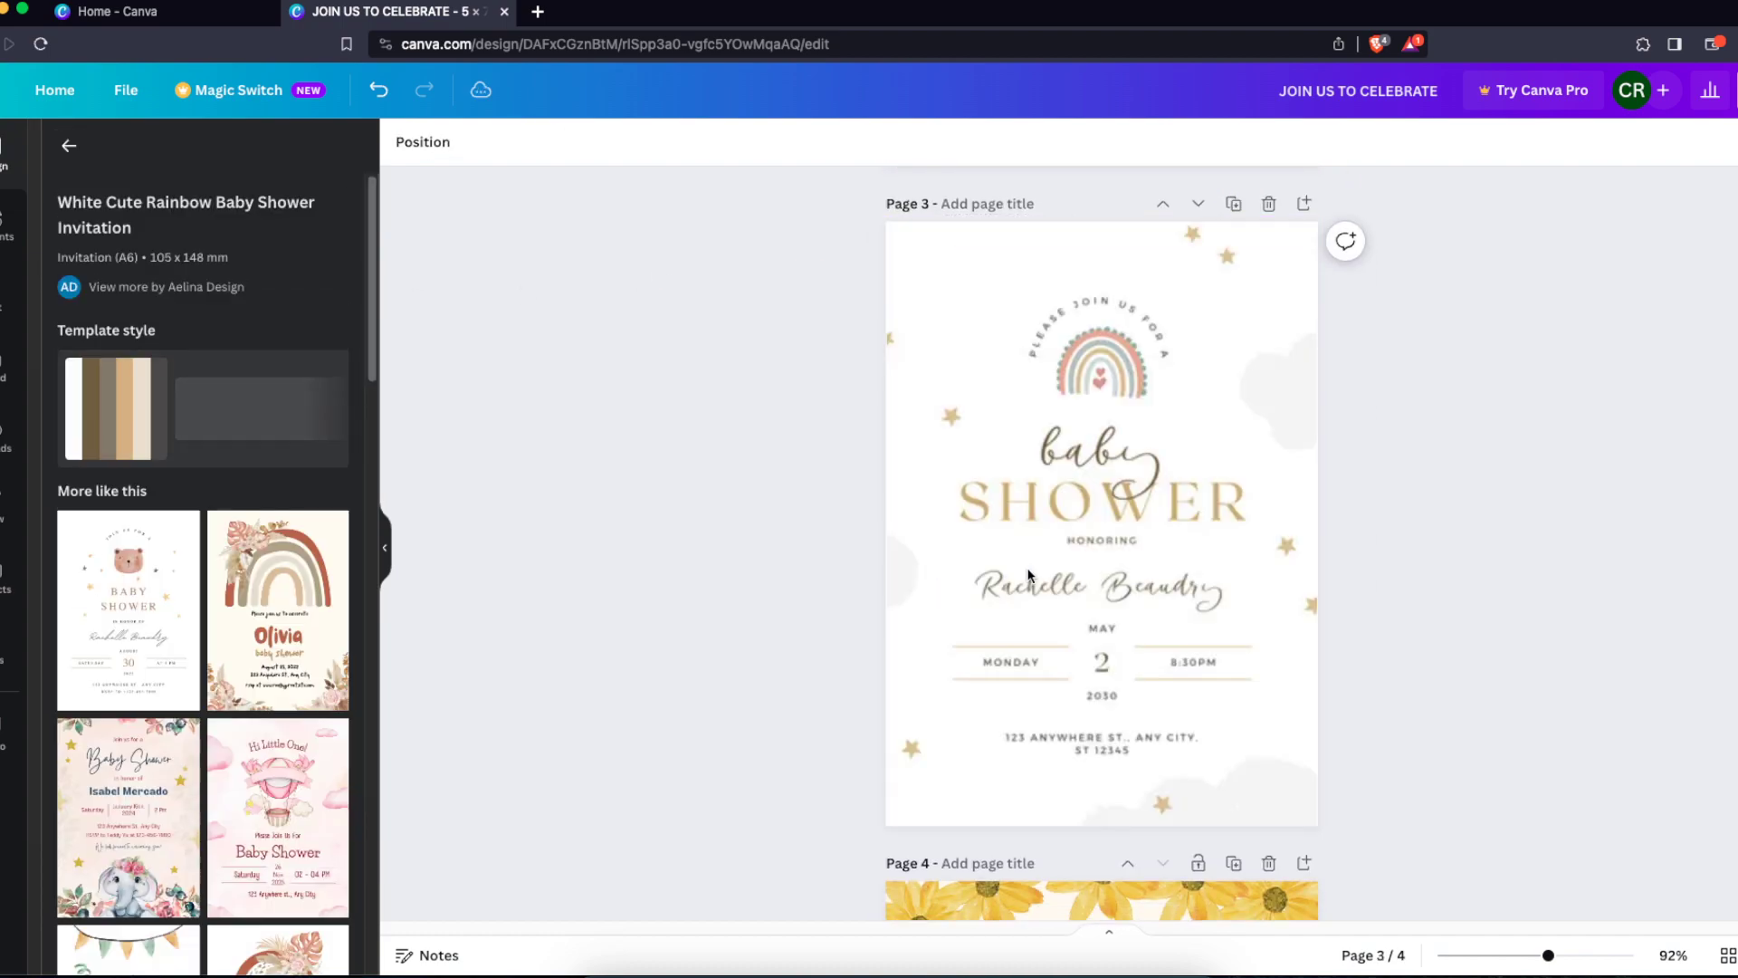
# Open the download options for the design and choose the PDF Print file type
pyautogui.moveTo(1345, 491); pyautogui.dragTo(682, 784)
pyautogui.click(699, 737)
pyautogui.scroll(1, 721, 721)
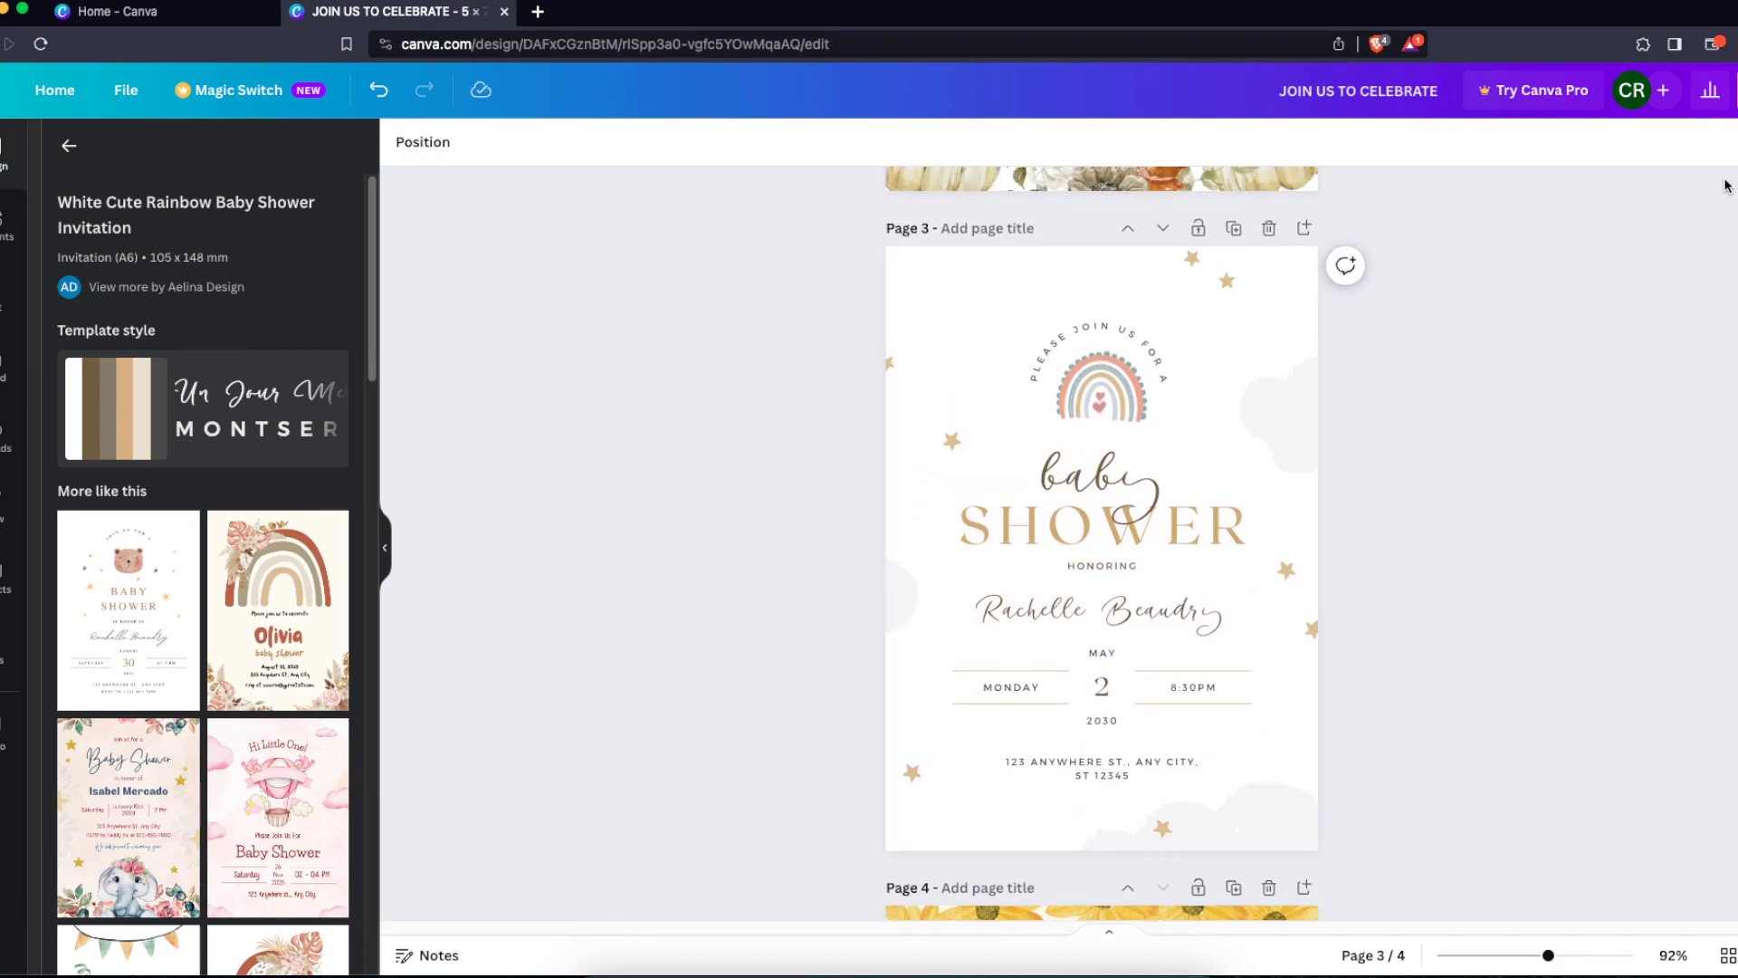
pyautogui.click(1736, 90)
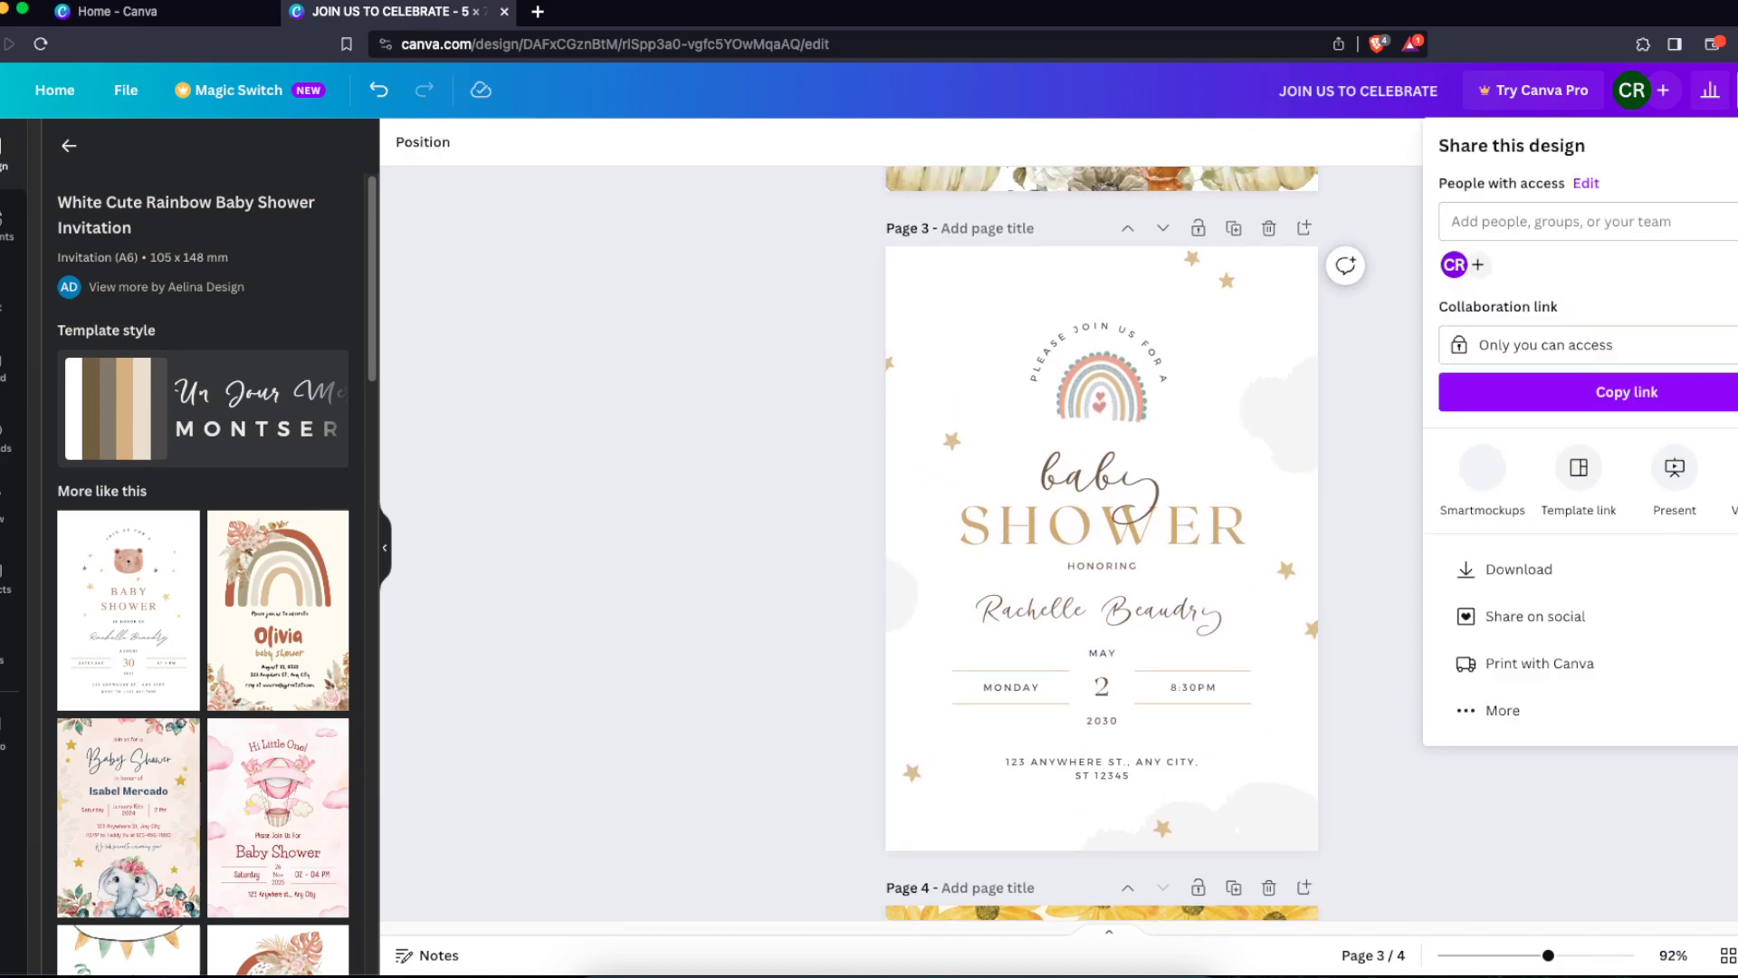
pyautogui.click(1534, 570)
pyautogui.click(1466, 234)
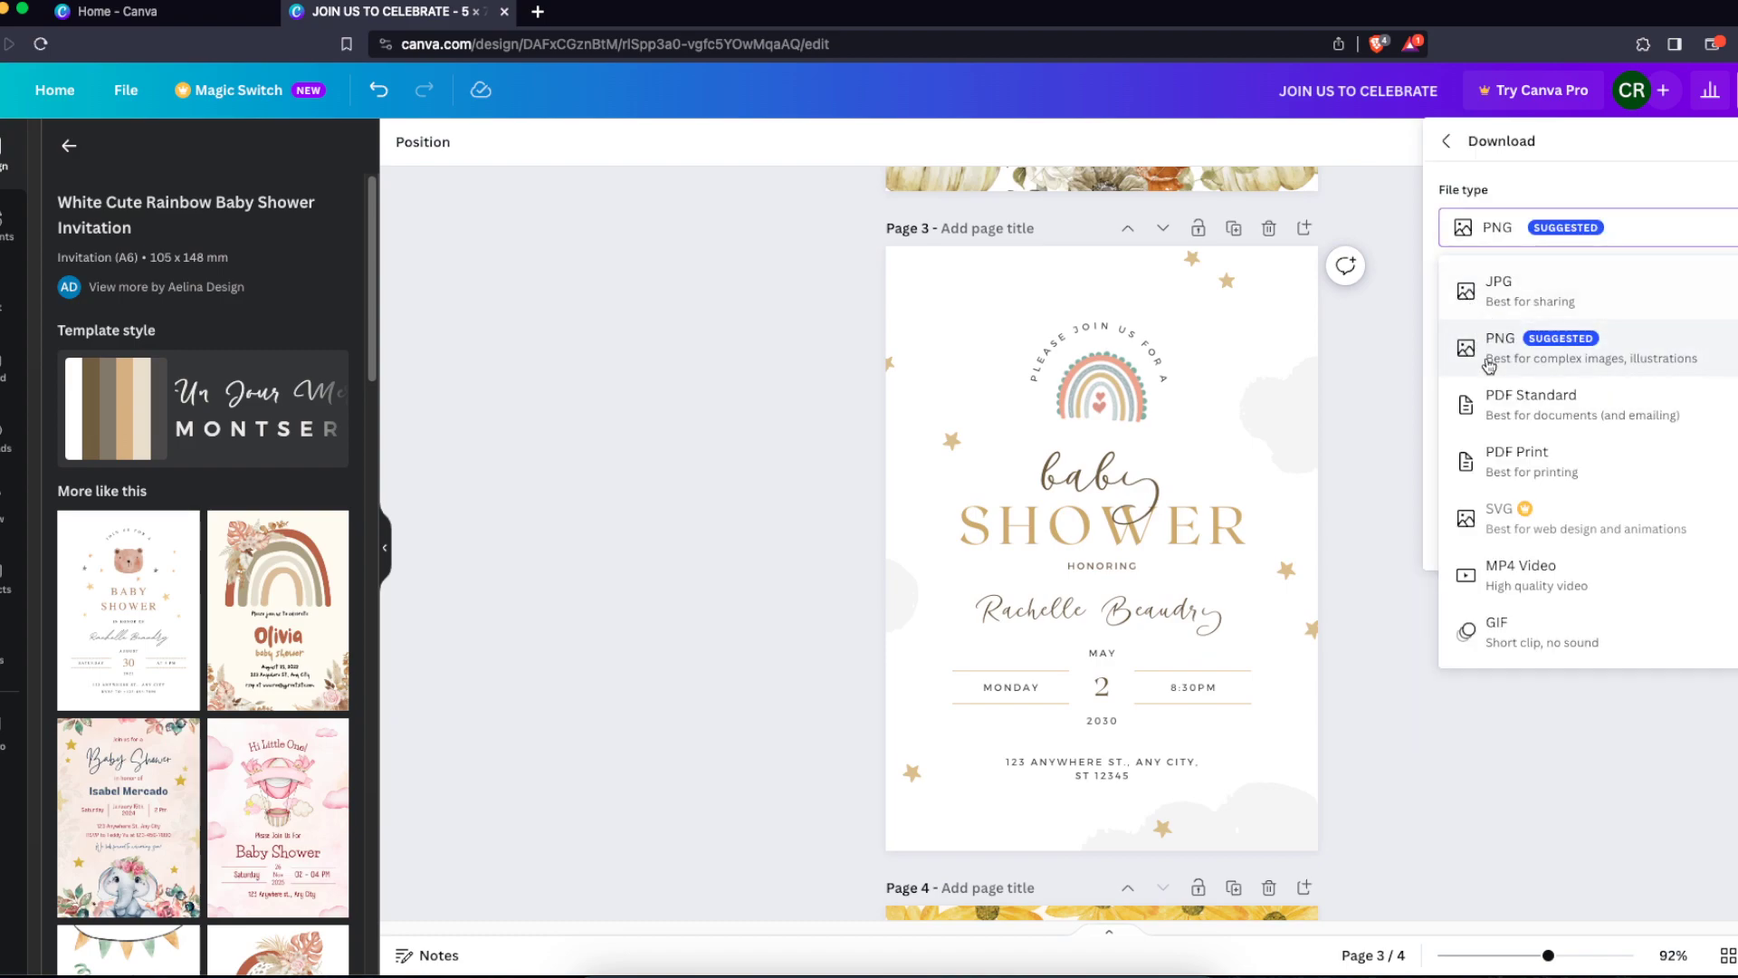
pyautogui.click(1508, 484)
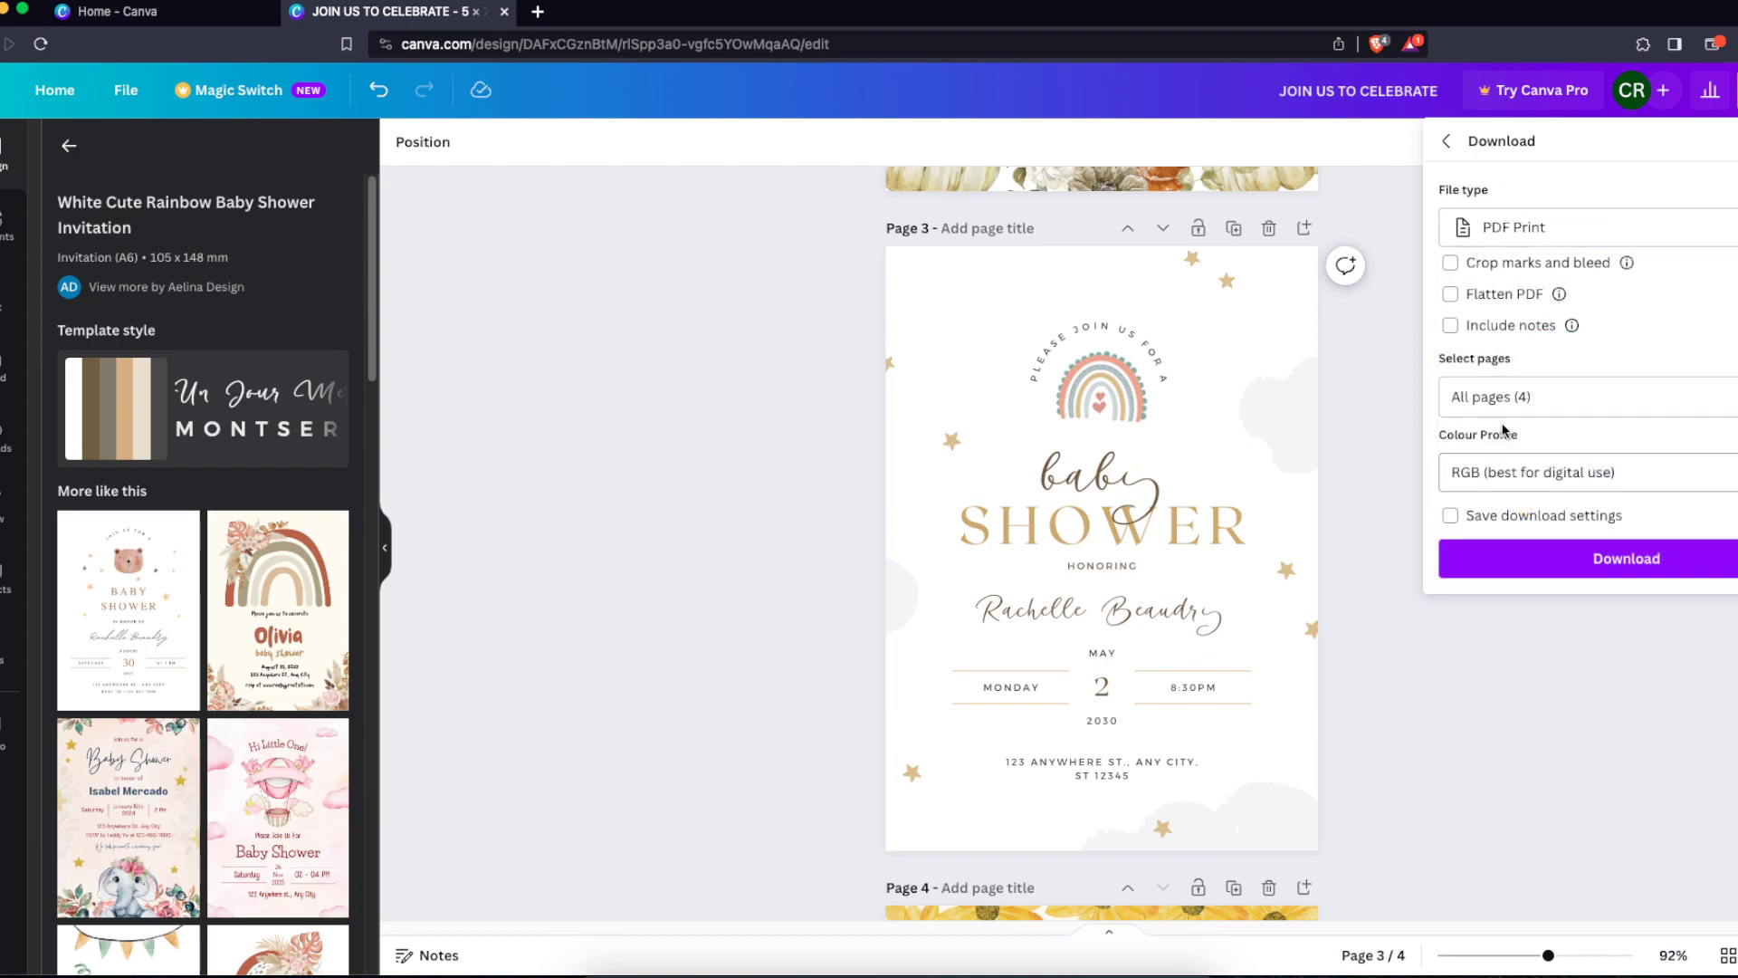
# Limit the selected pages to page 3 only and download the PDF
pyautogui.click(1493, 396)
pyautogui.click(1514, 445)
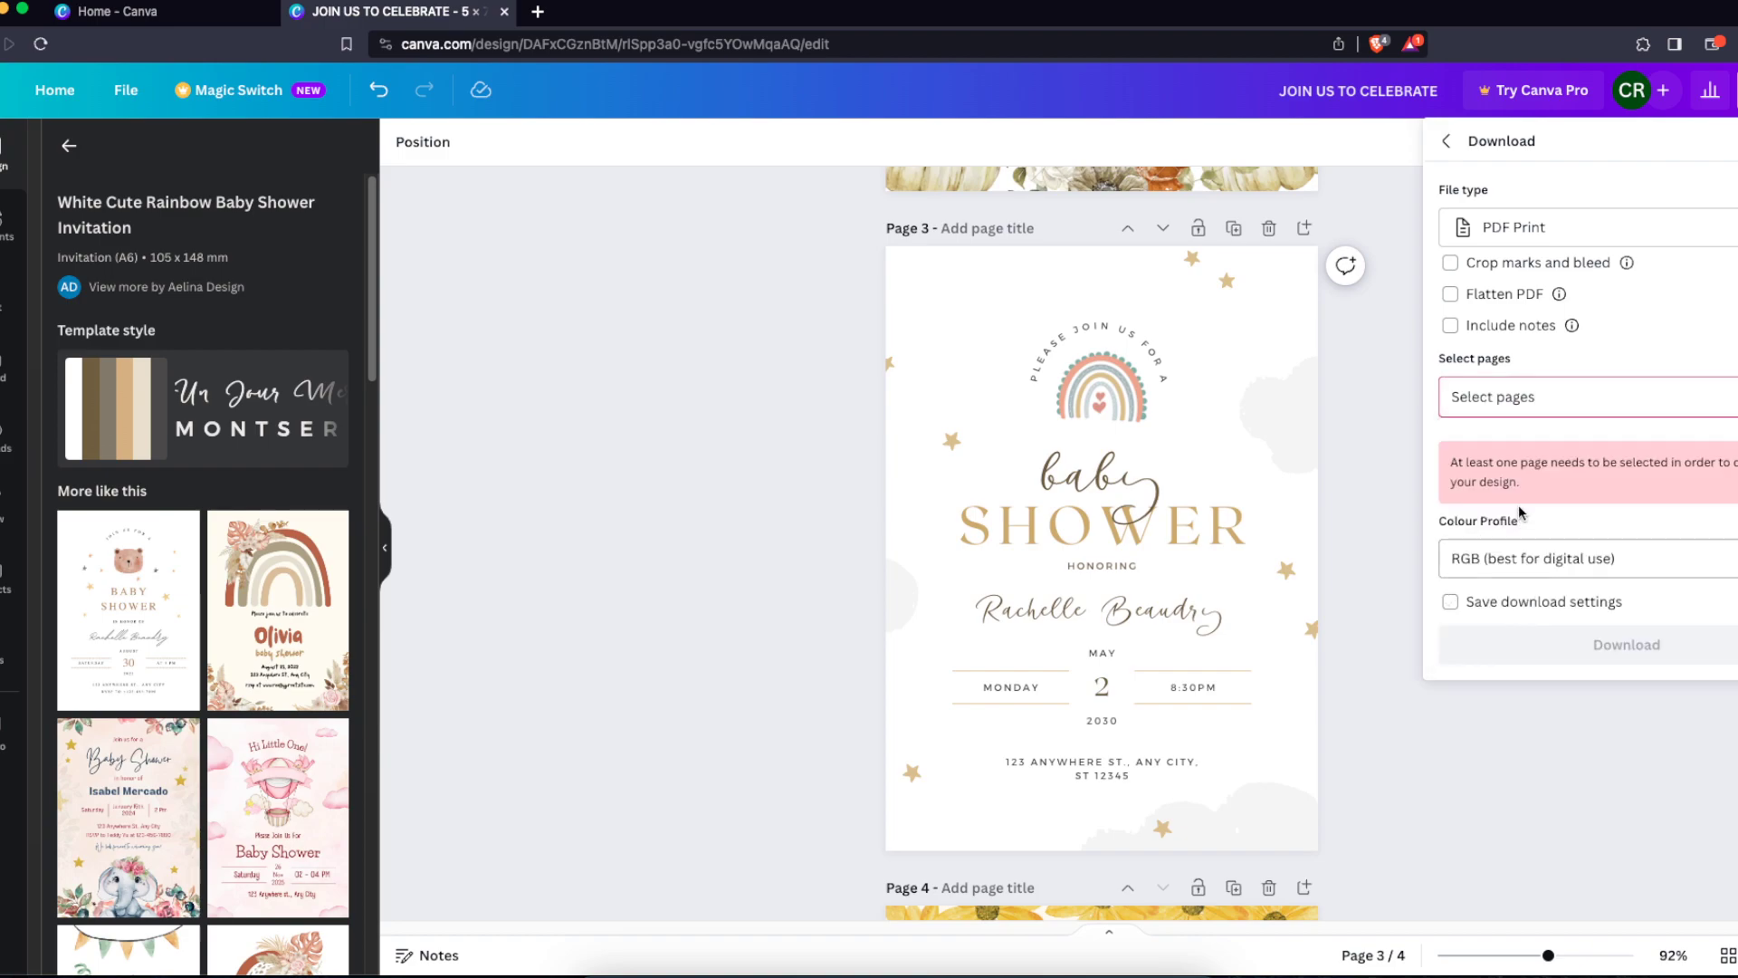
pyautogui.click(1517, 396)
pyautogui.scroll(-2, 1539, 640)
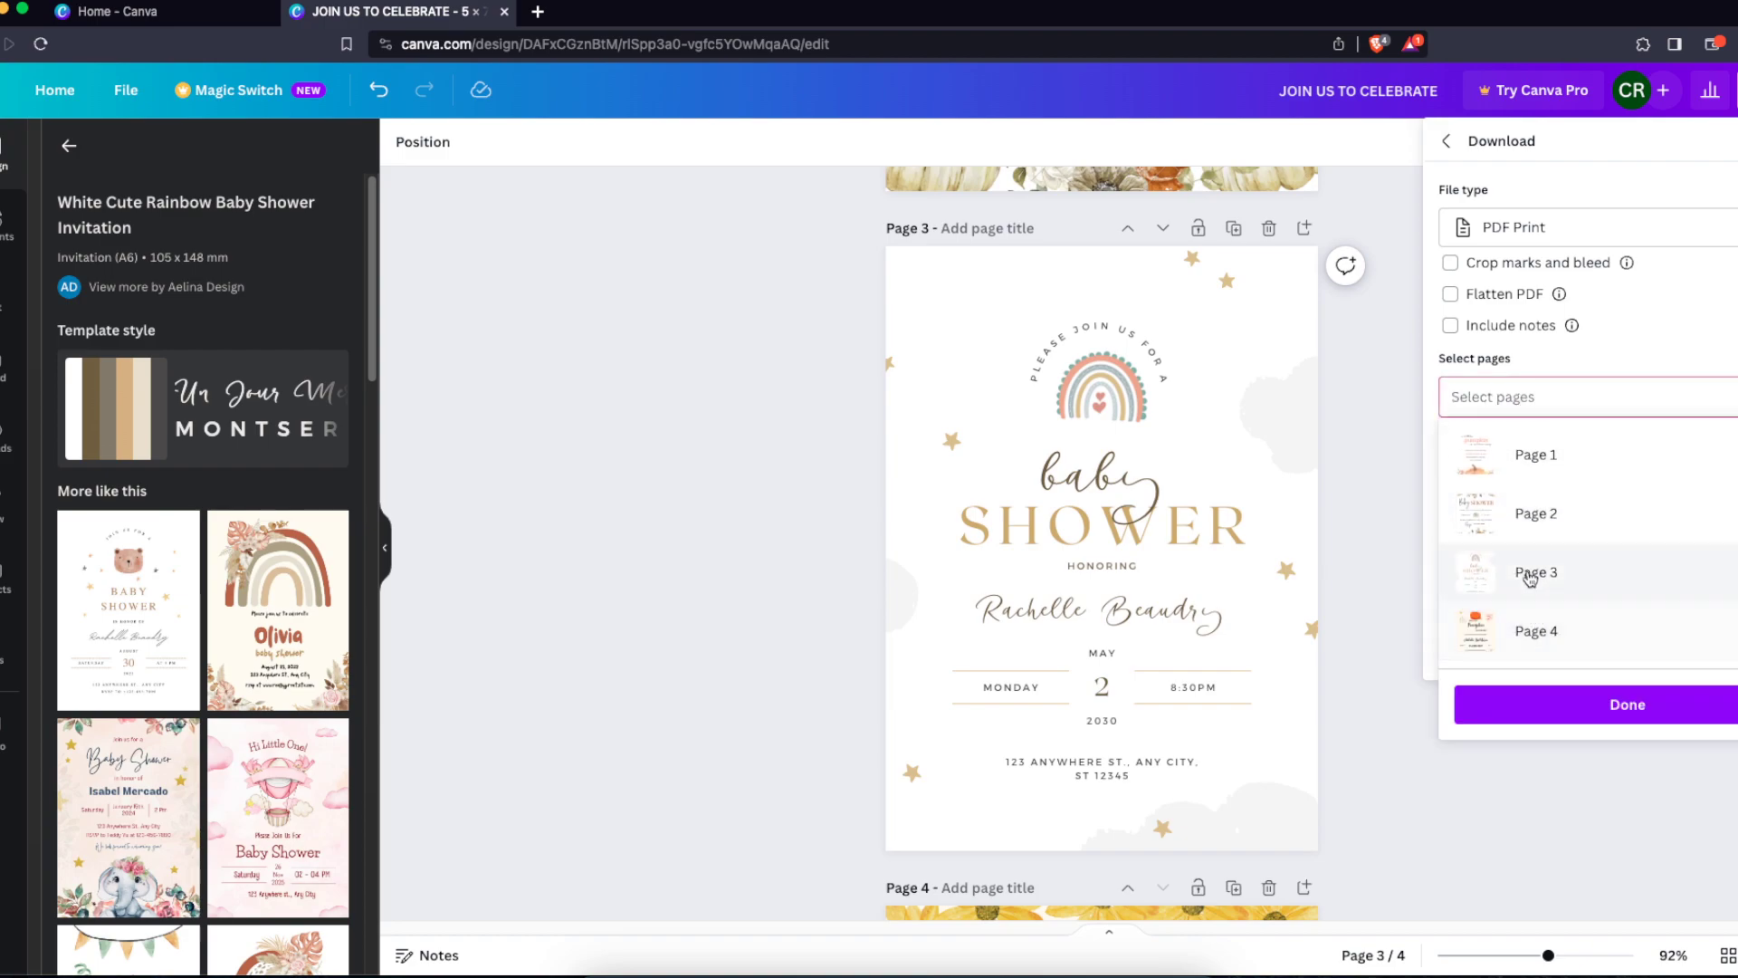
pyautogui.click(1536, 572)
pyautogui.click(1582, 704)
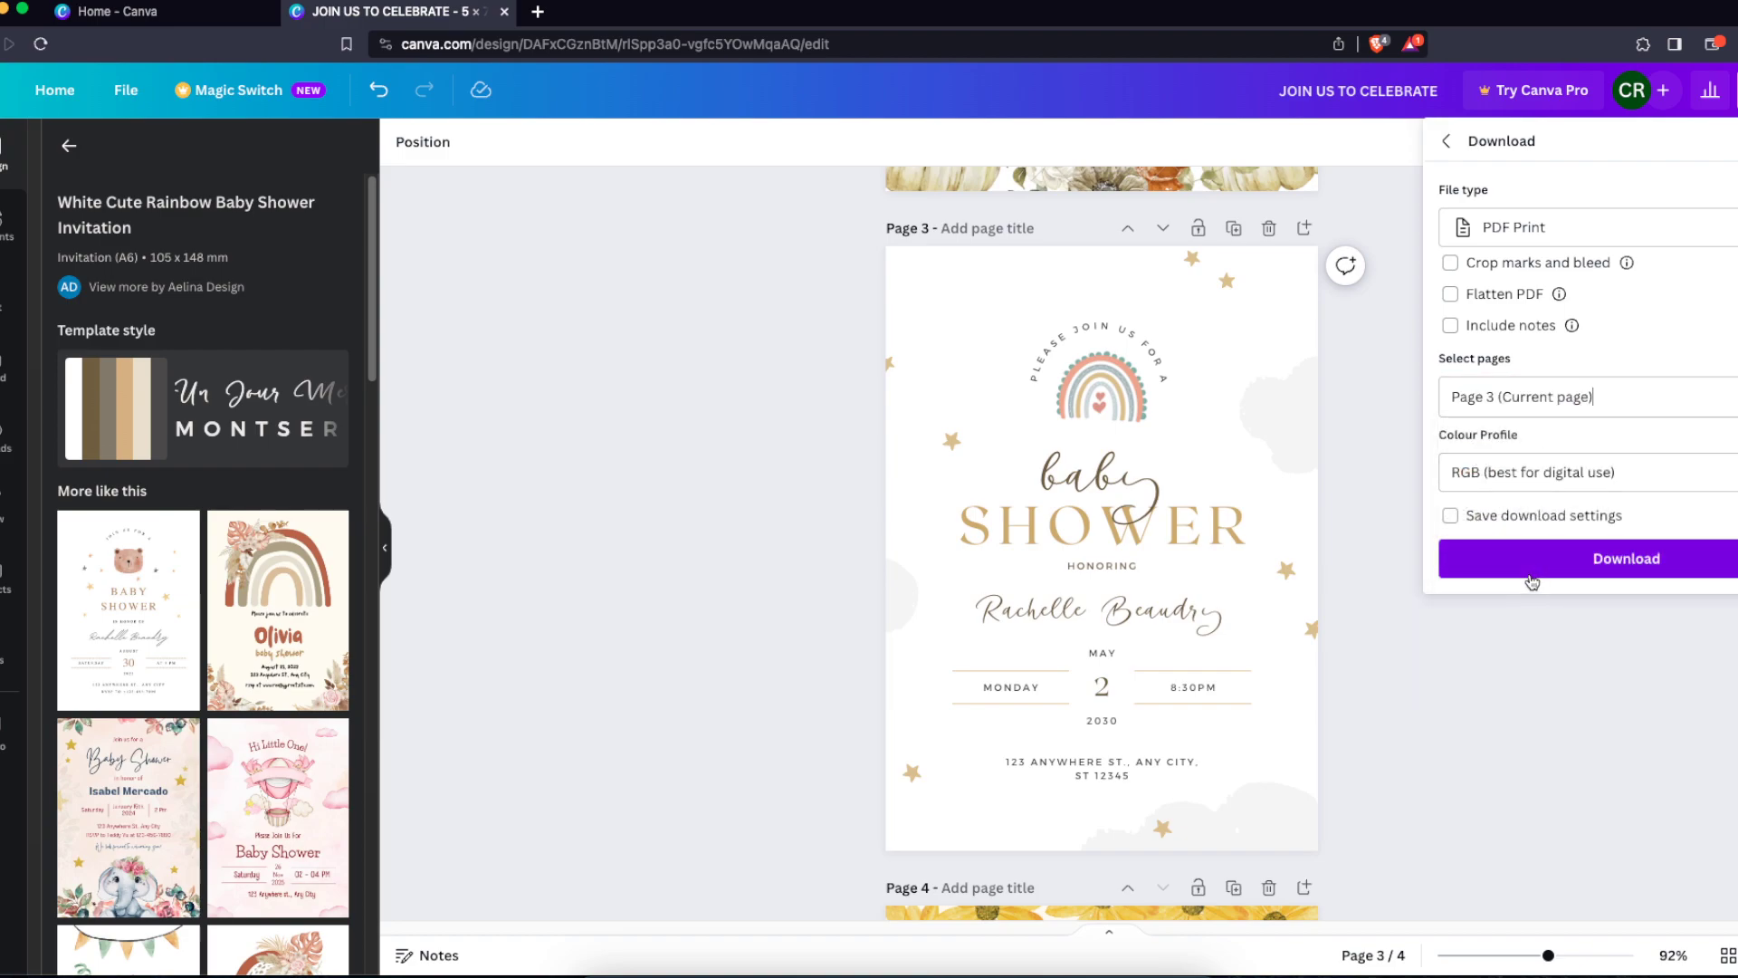
pyautogui.click(1497, 720)
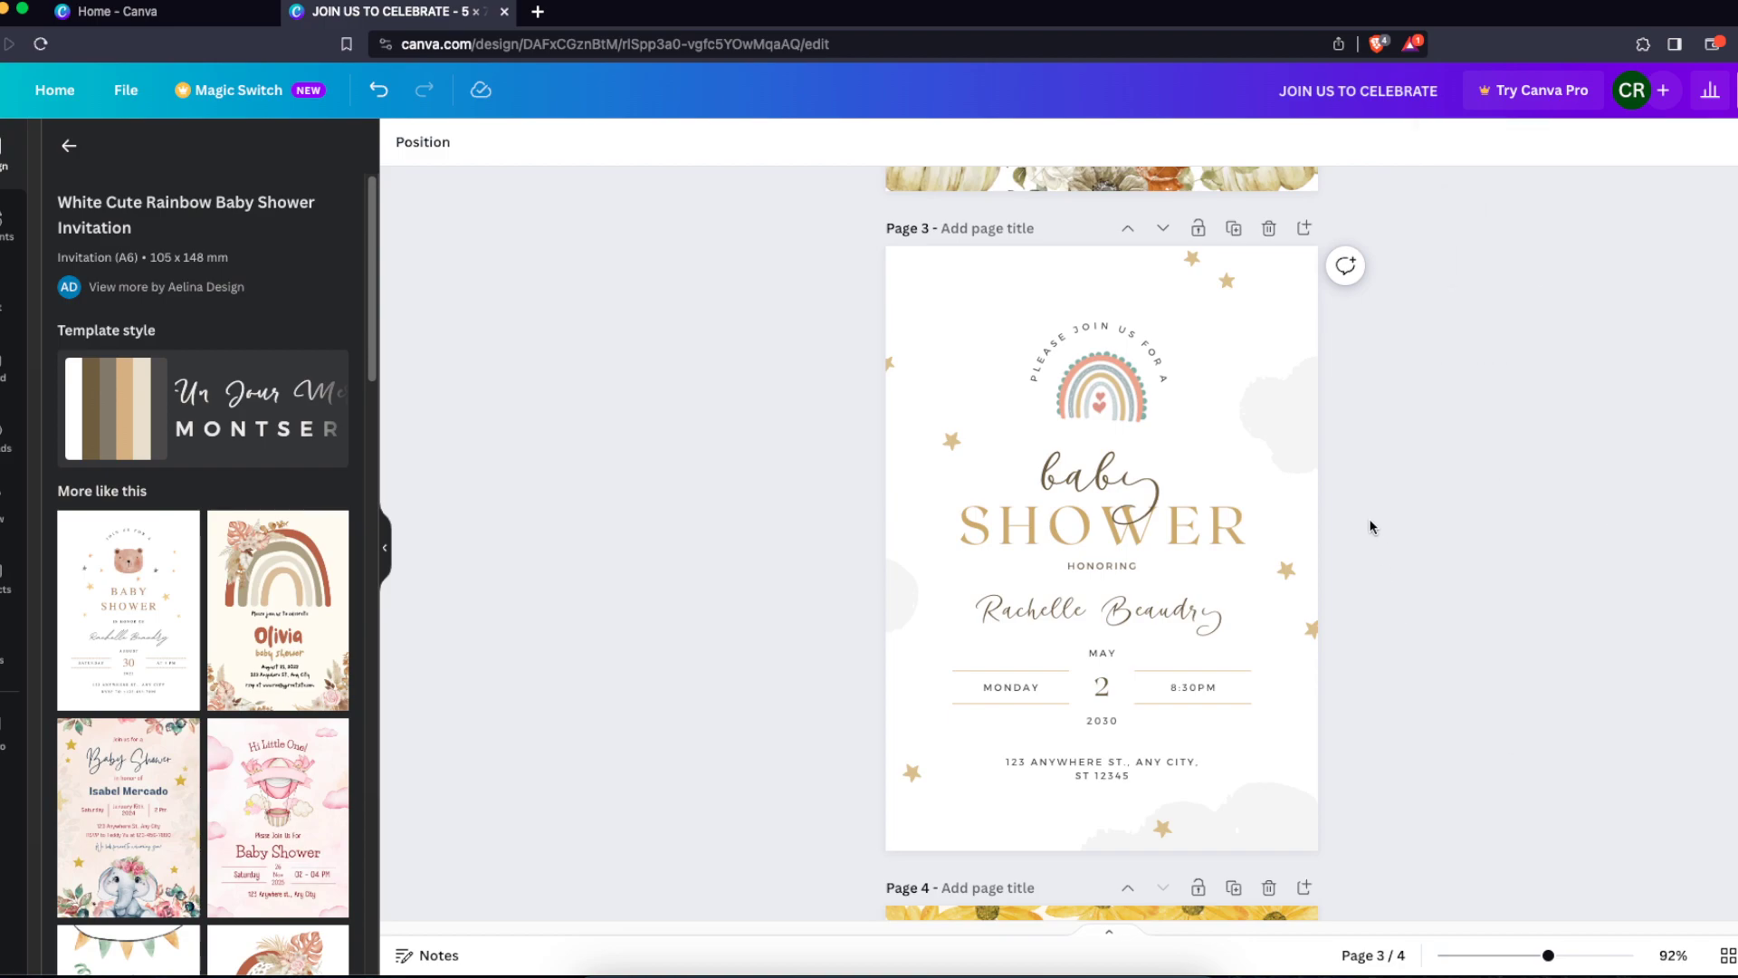